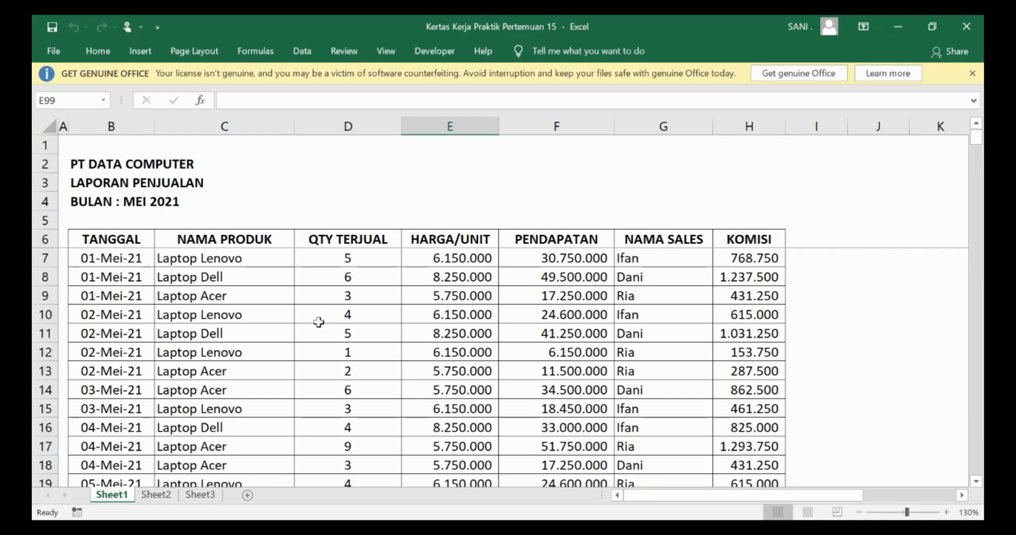
Review the May 2021 sales table on Sheet1 and the classification tasks listed under Diminta below it
scroll(548, 339, down, 3)
scroll(546, 329, down, 7)
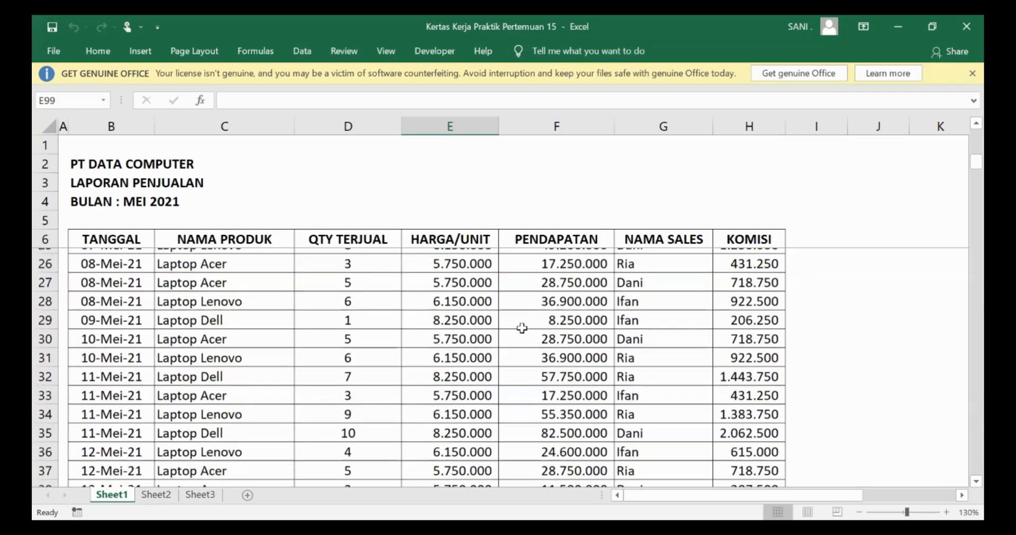
scroll(522, 329, down, 17)
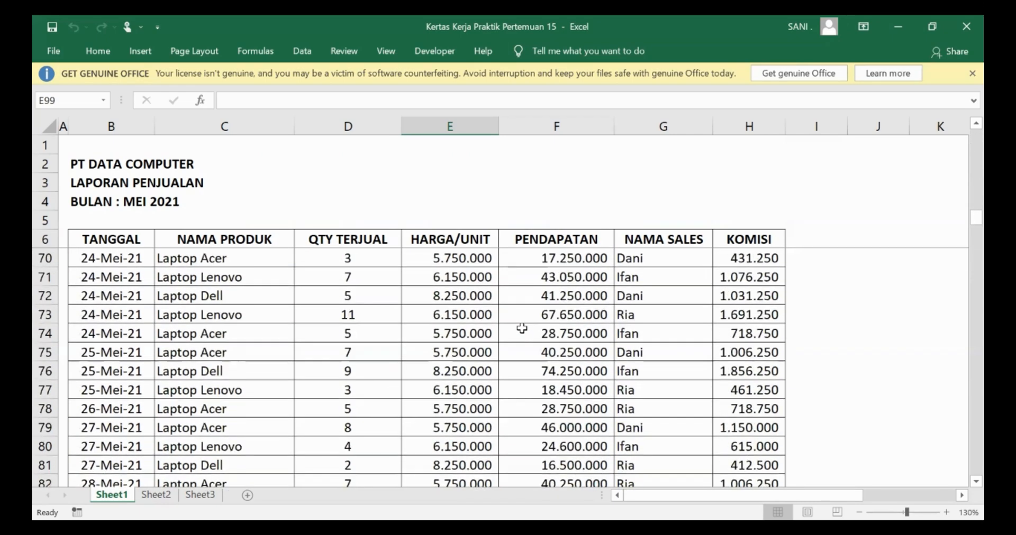
scroll(522, 329, down, 1)
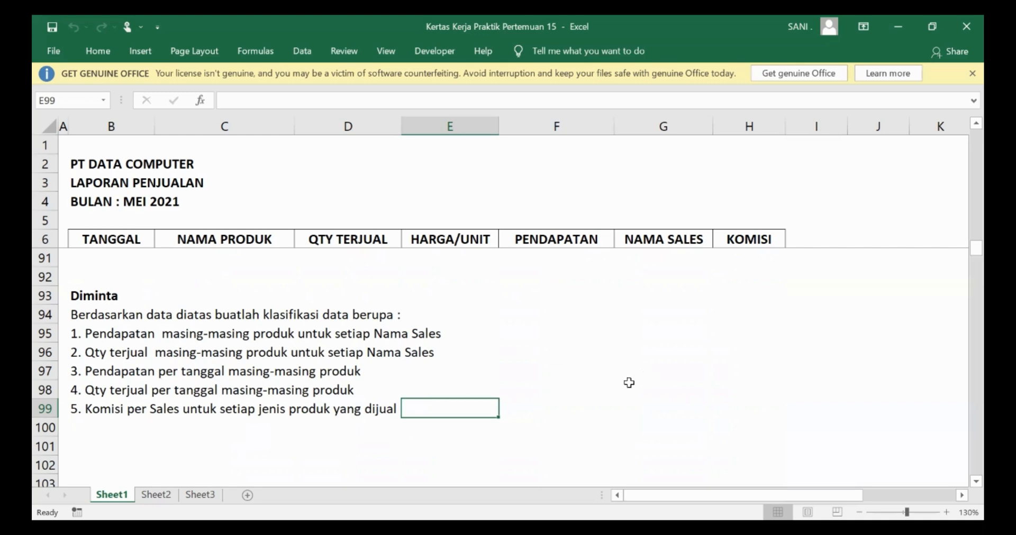
scroll(628, 381, up, 5)
scroll(629, 381, up, 5)
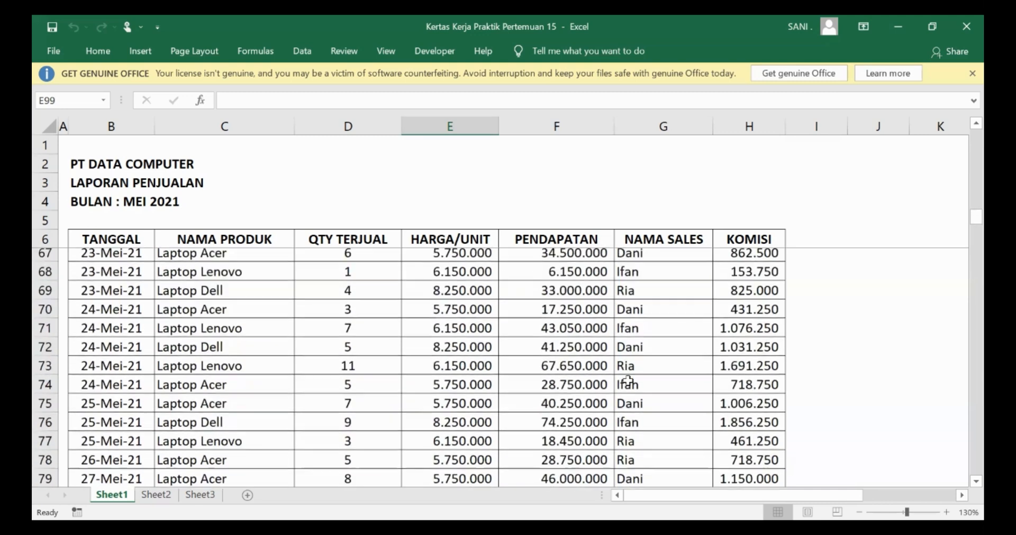
scroll(628, 380, up, 4)
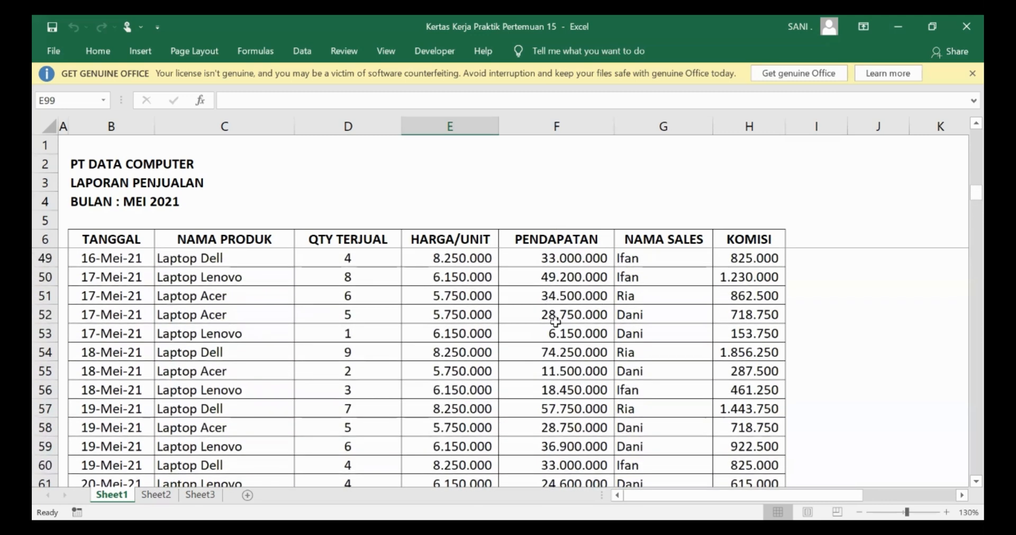
scroll(555, 321, up, 2)
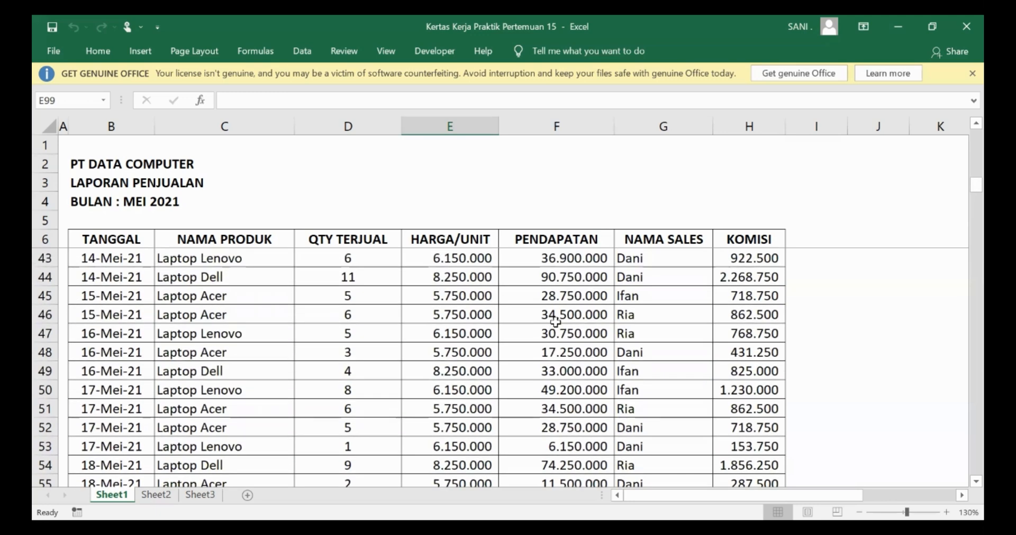
scroll(555, 321, up, 3)
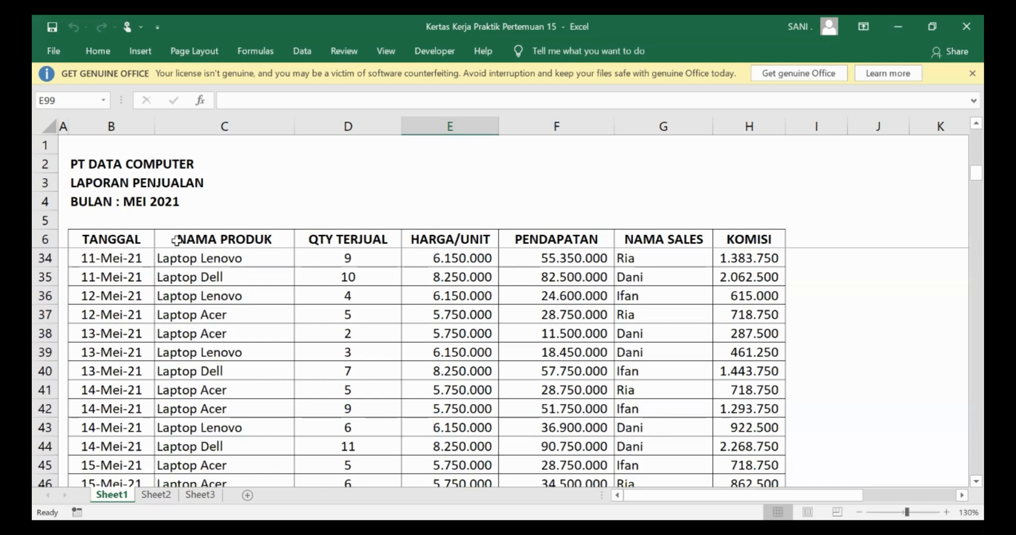
scroll(155, 264, up, 3)
scroll(155, 264, up, 4)
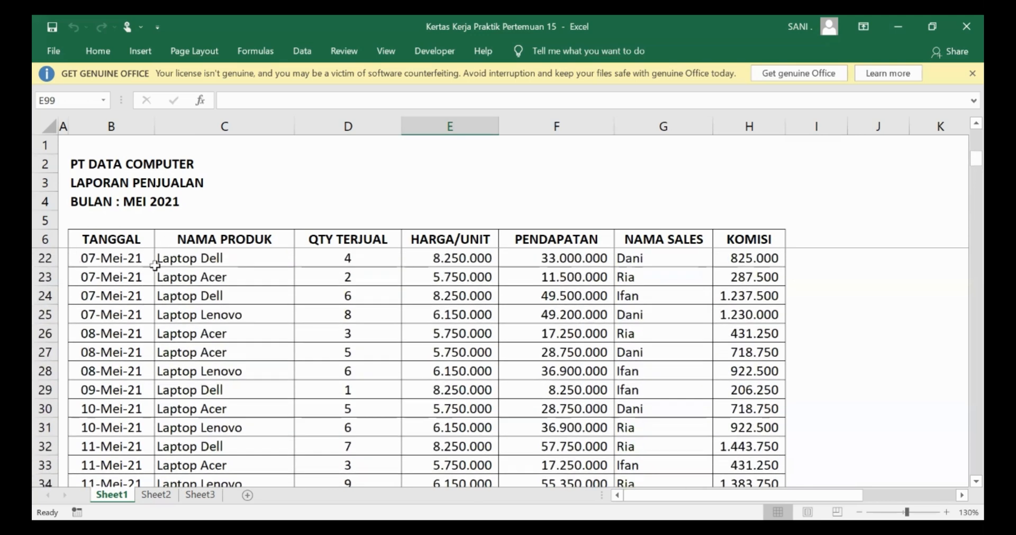
scroll(154, 265, up, 4)
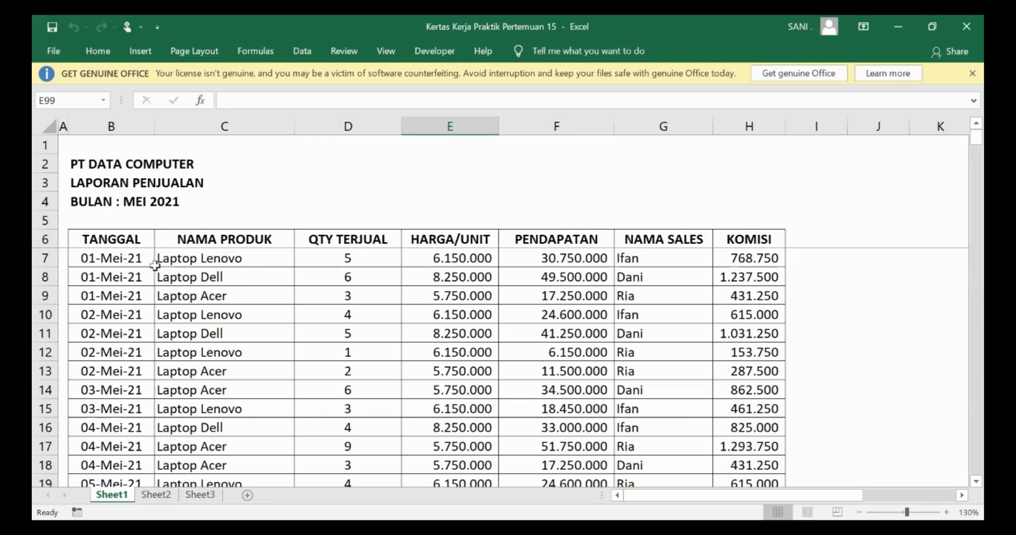
Examine the sales table's header row, going through each column title from TANGGAL to KOMISI
click(114, 241)
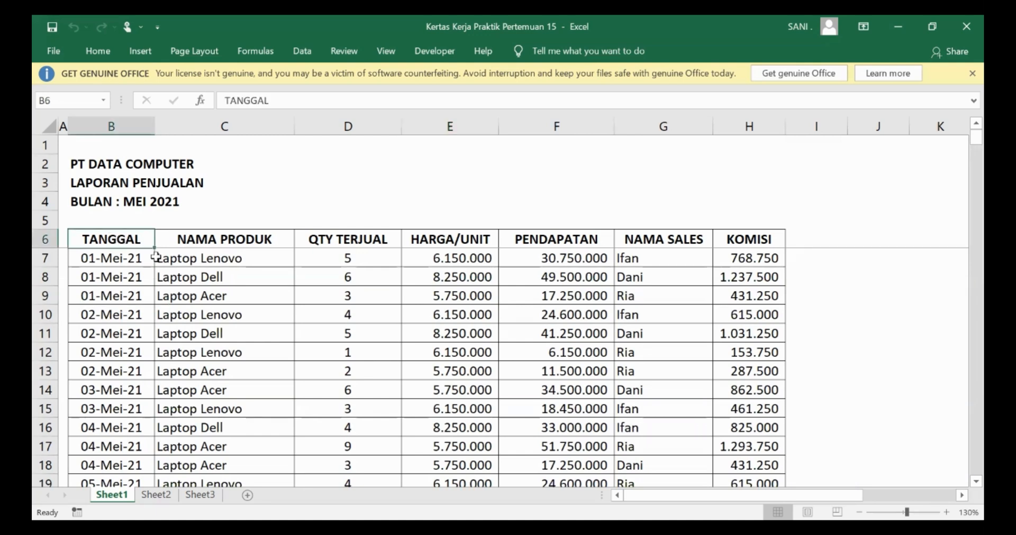
key(ctrl+shift+Right)
key(shift+Page_Down)
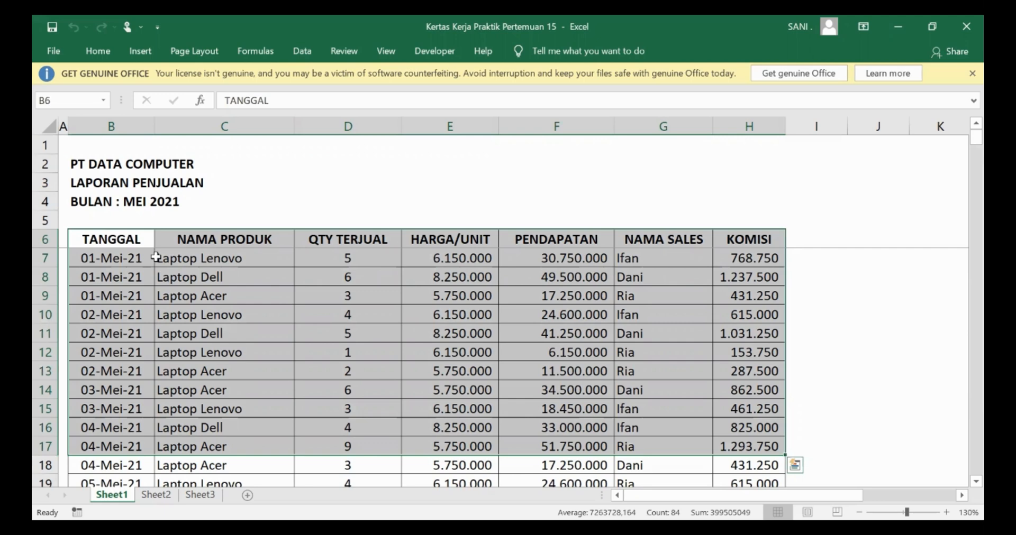
click(46, 240)
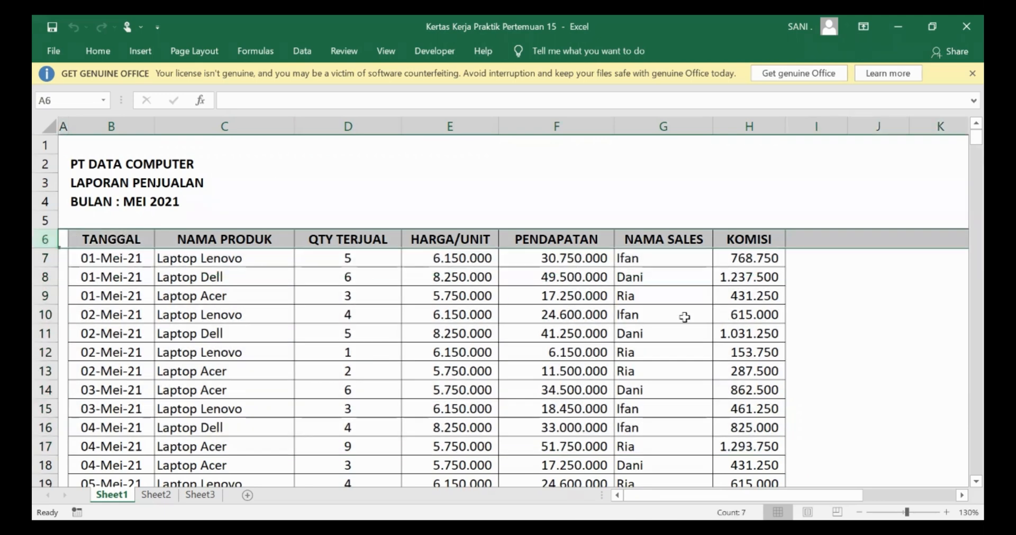
click(133, 240)
click(250, 238)
click(384, 245)
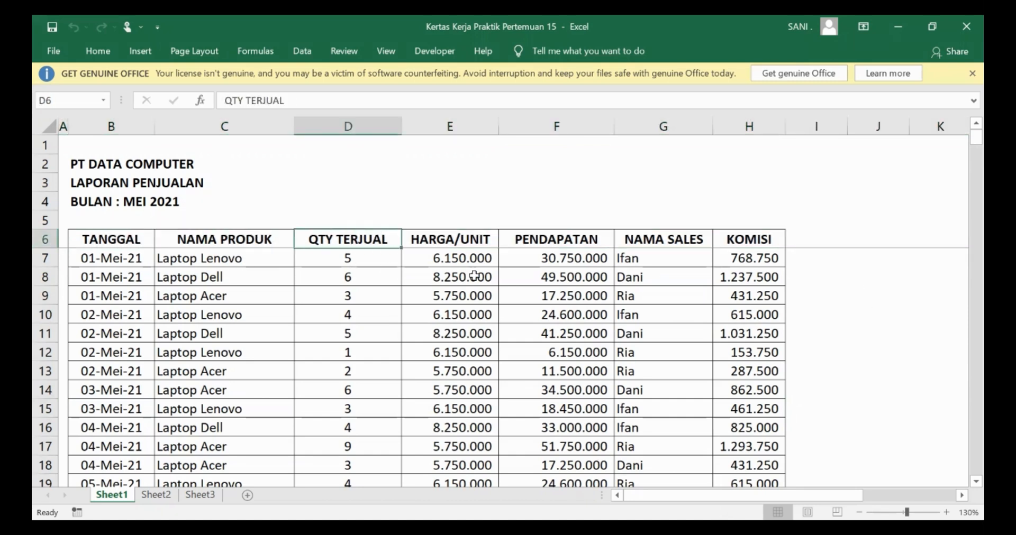
click(459, 241)
click(548, 245)
click(666, 243)
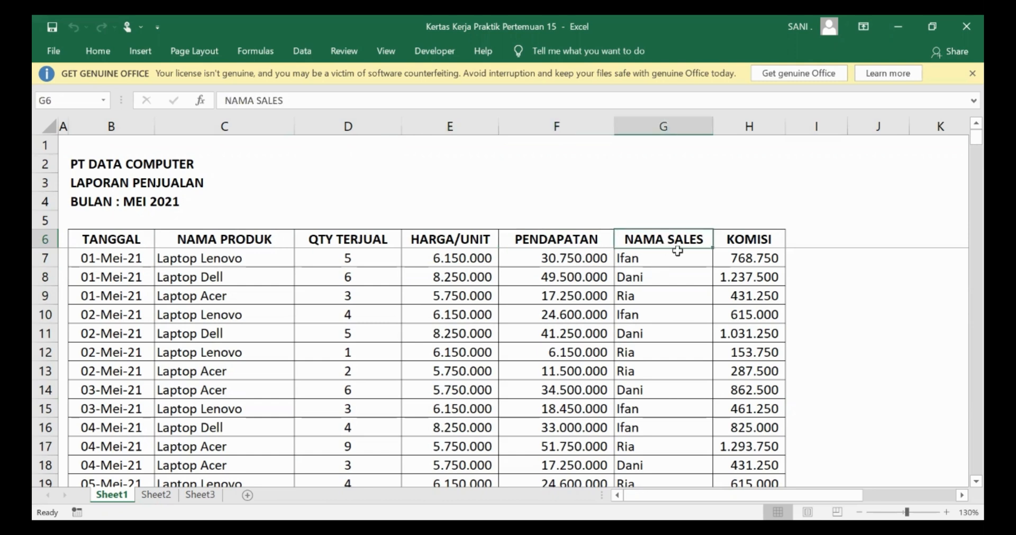
click(749, 240)
click(133, 241)
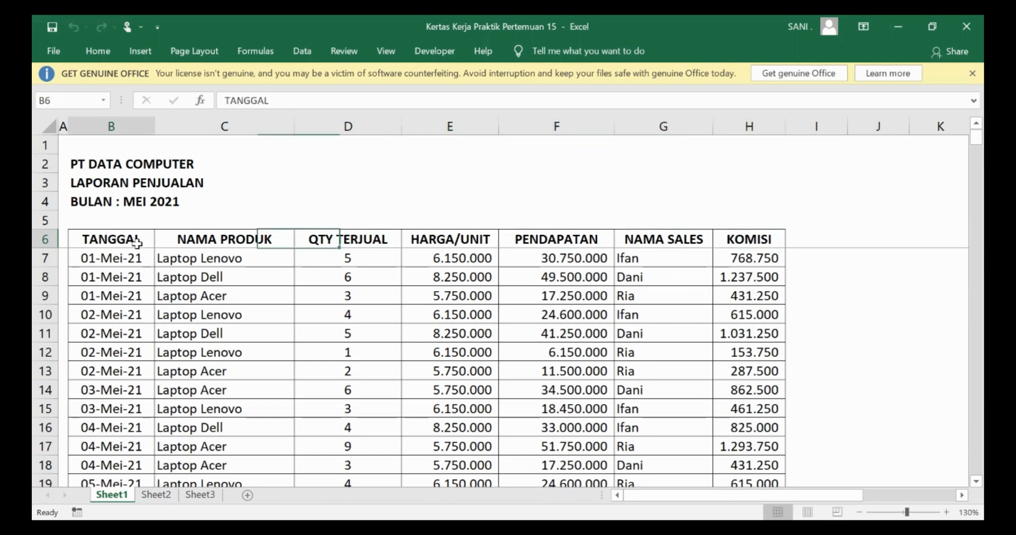
click(235, 242)
click(370, 241)
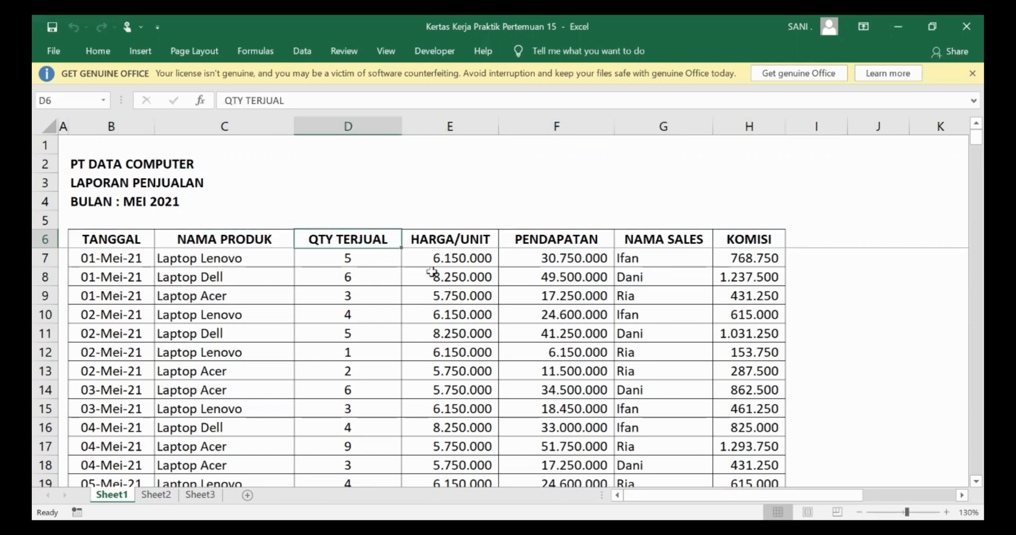
click(465, 242)
click(550, 242)
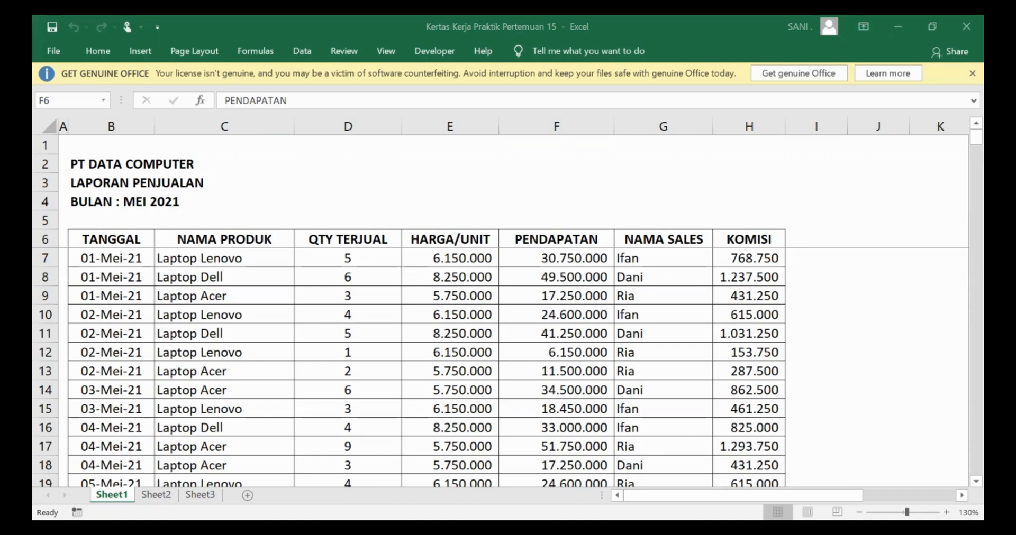
click(308, 310)
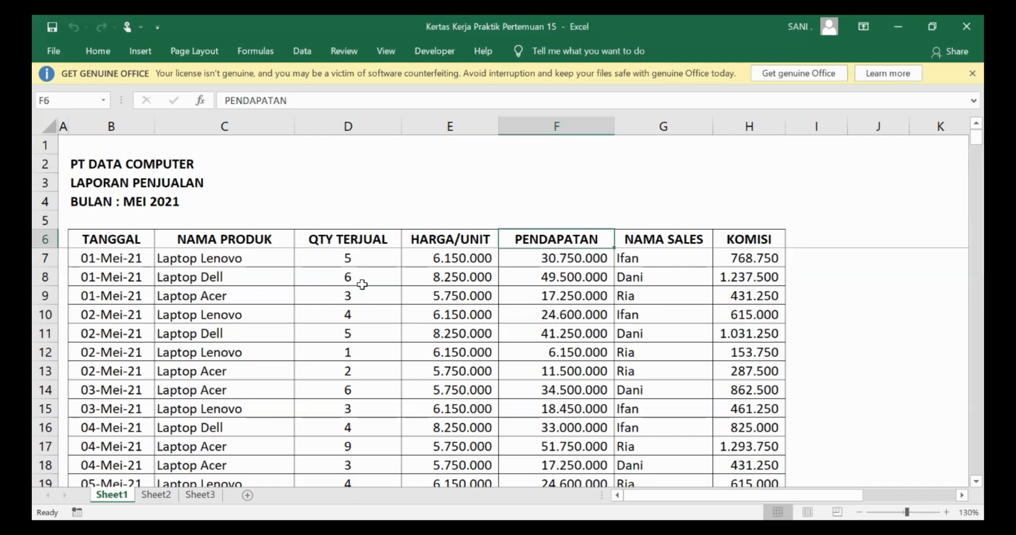
Inspect the QTY TERJUAL column and rows 10 to 12 of the sales table by selecting them in turn
click(353, 128)
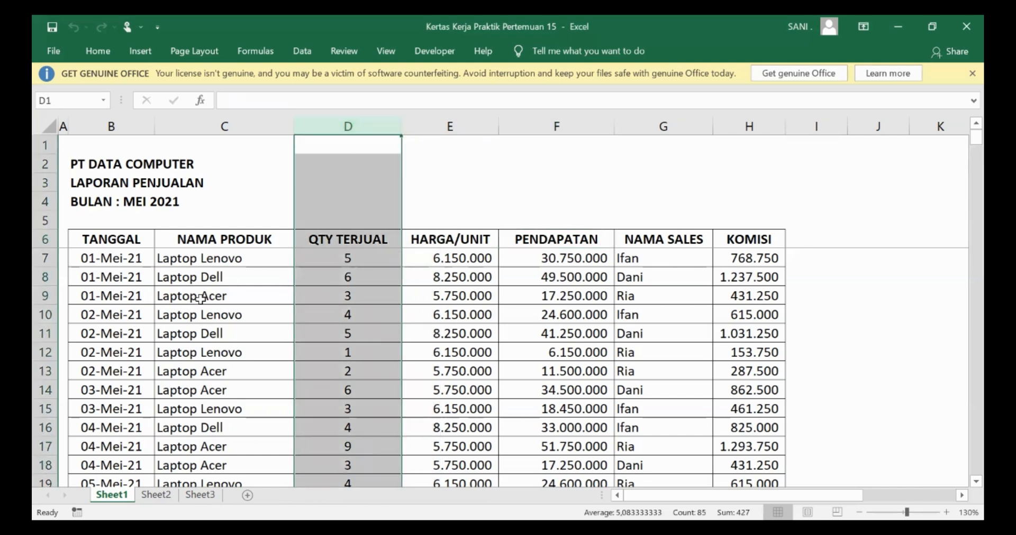
drag(45, 315, 159, 354)
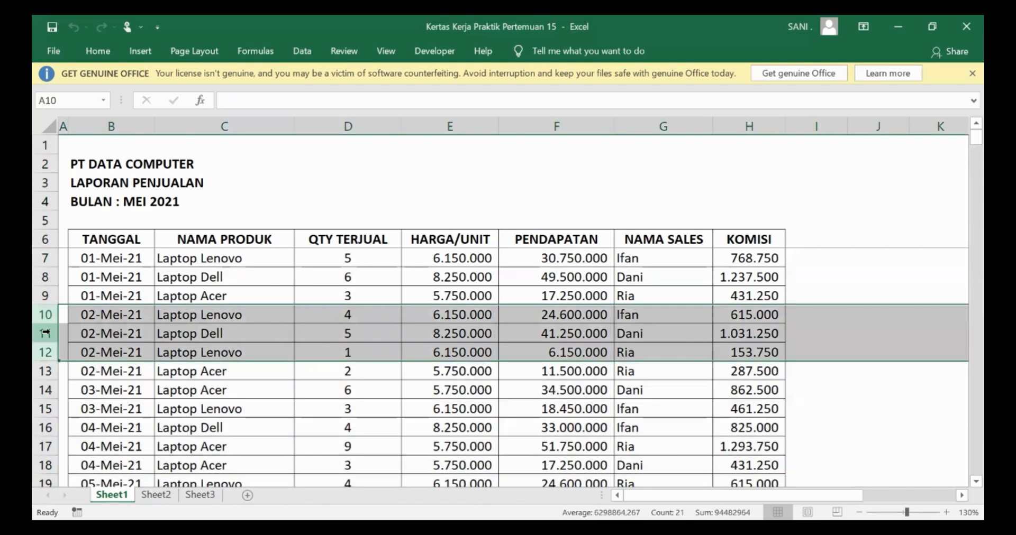
click(357, 126)
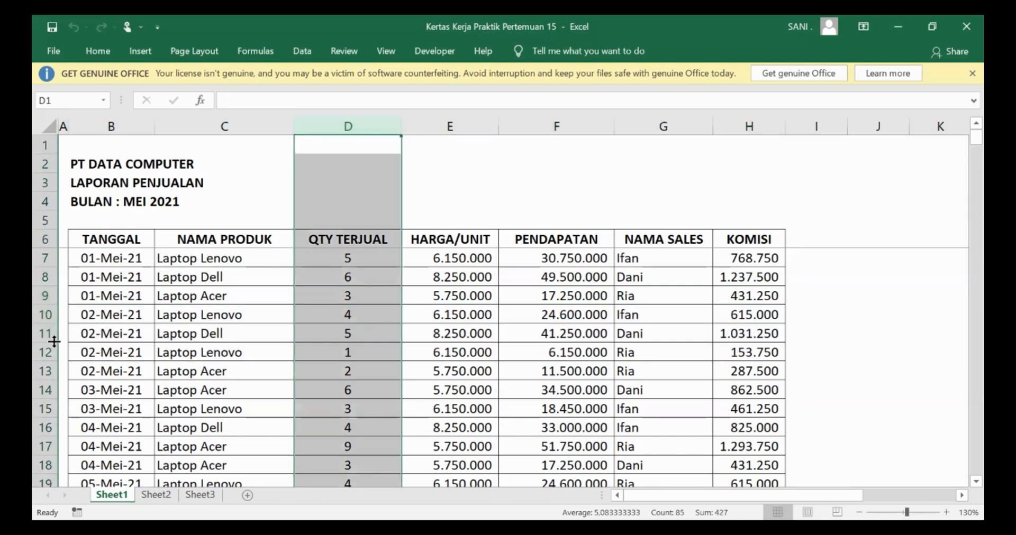
drag(50, 334, 50, 355)
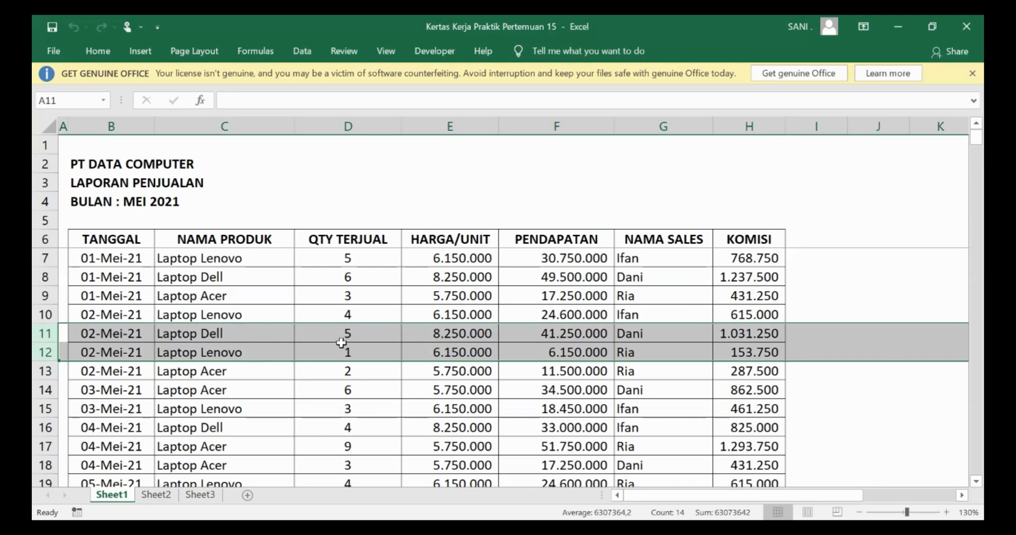
Start creating a PivotTable from a QTY TERJUAL cell inside the sales table
scroll(314, 350, down, 1)
click(323, 316)
scroll(267, 326, up, 1)
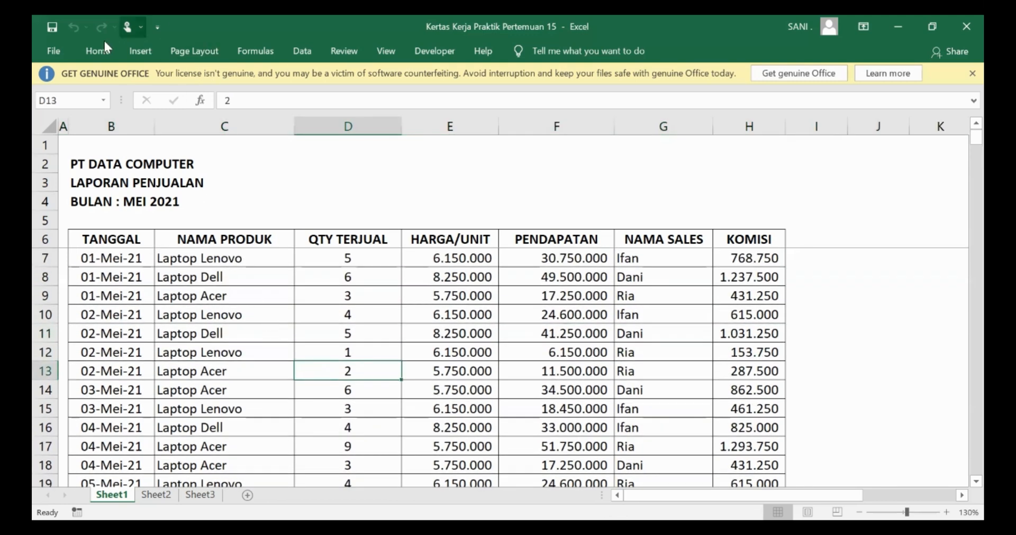
click(139, 48)
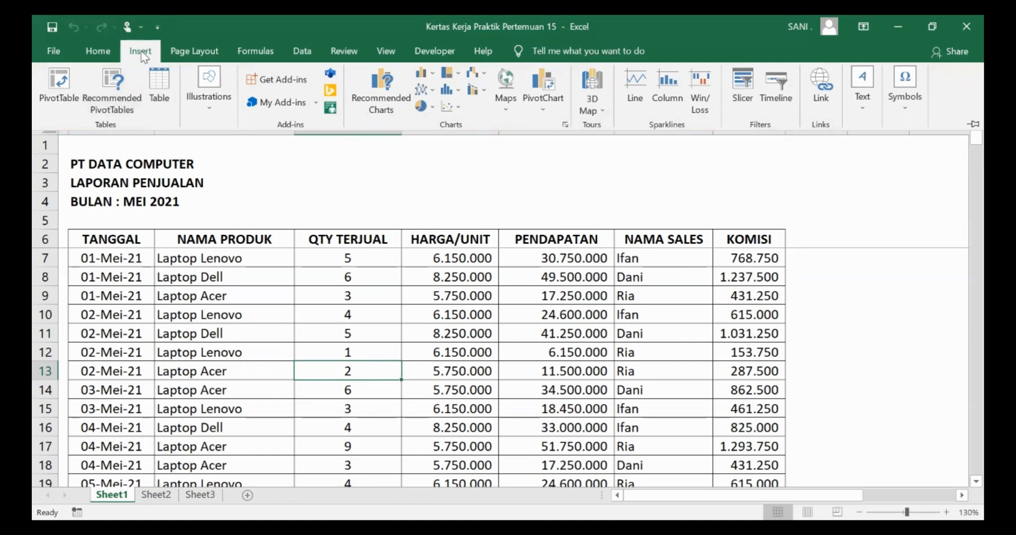
click(141, 52)
click(141, 51)
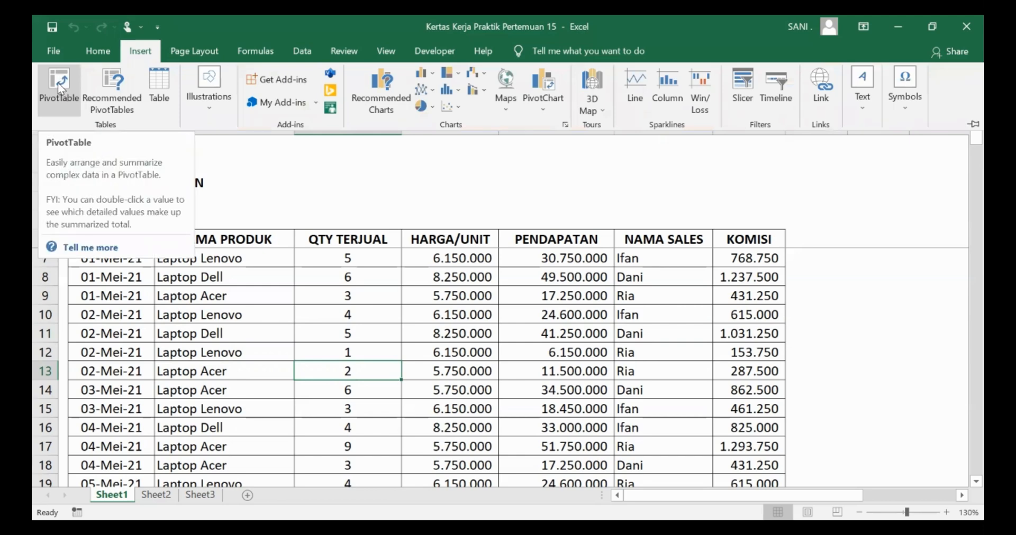
click(58, 83)
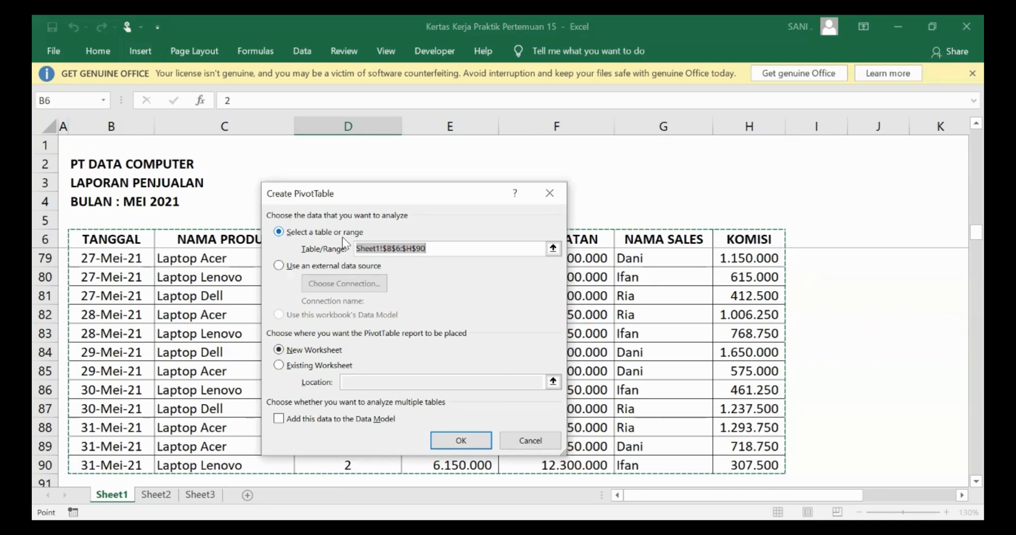
Check that the proposed PivotTable source range covers the whole sales table, from its header row to the last entry
scroll(176, 249, up, 4)
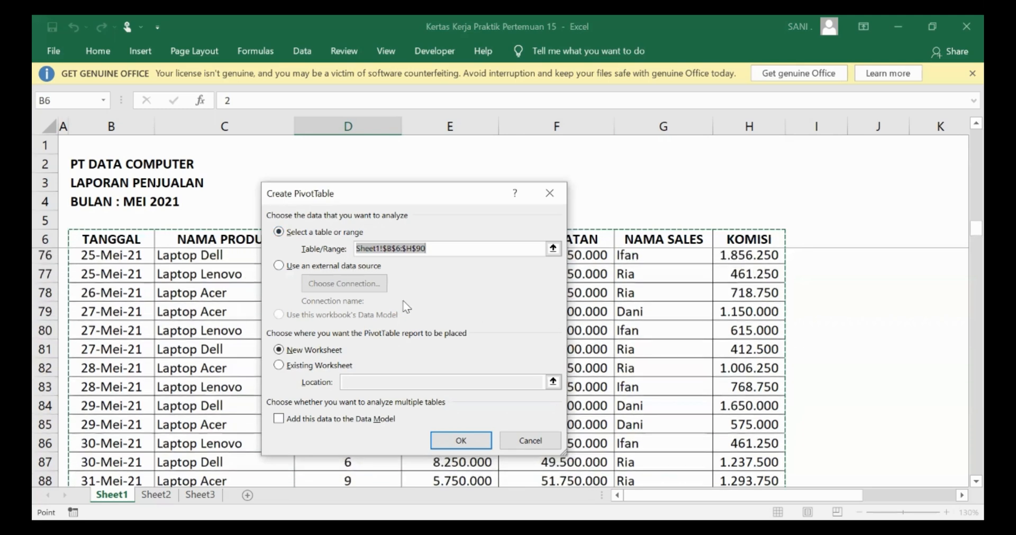
scroll(177, 250, up, 20)
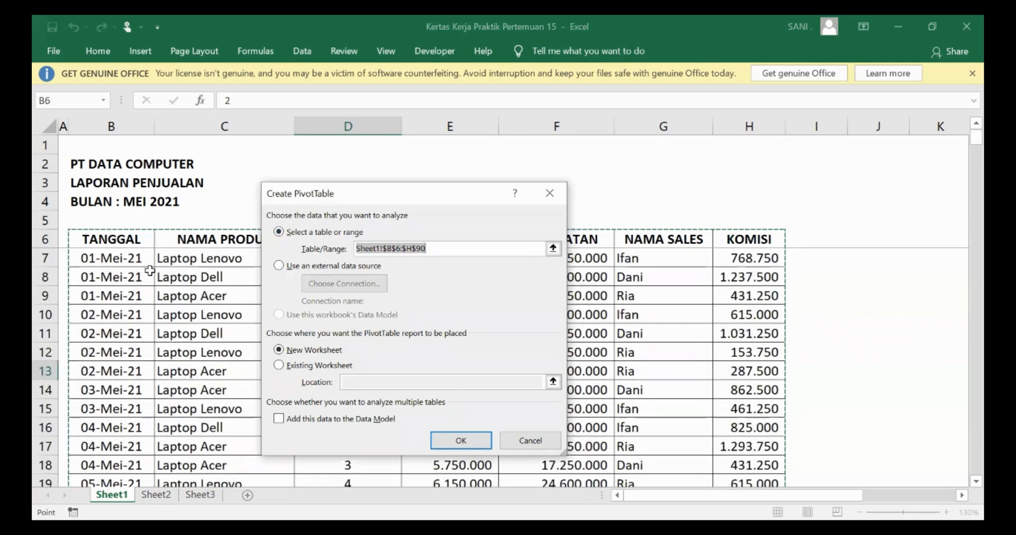
scroll(150, 271, down, 16)
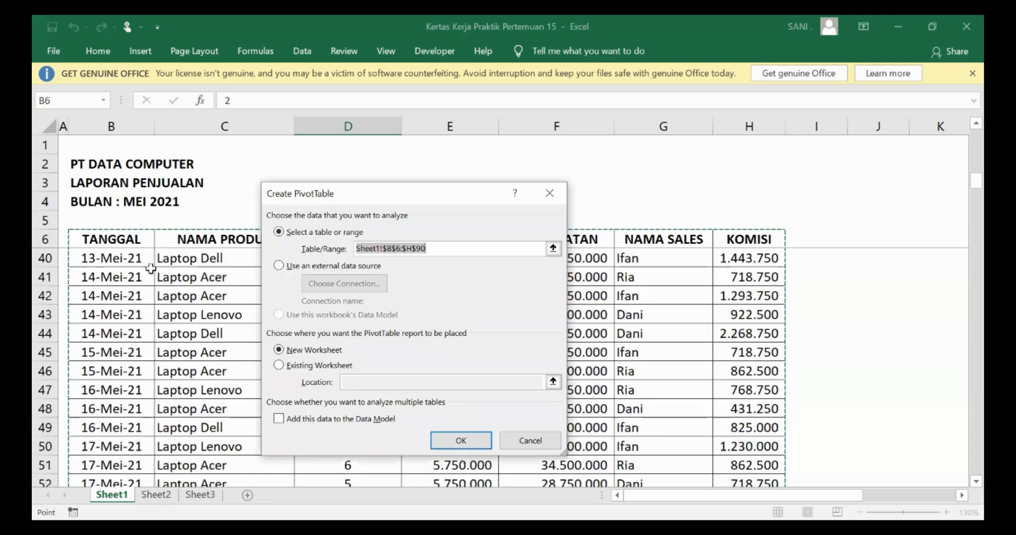
scroll(150, 269, down, 11)
scroll(151, 269, up, 4)
scroll(151, 268, up, 16)
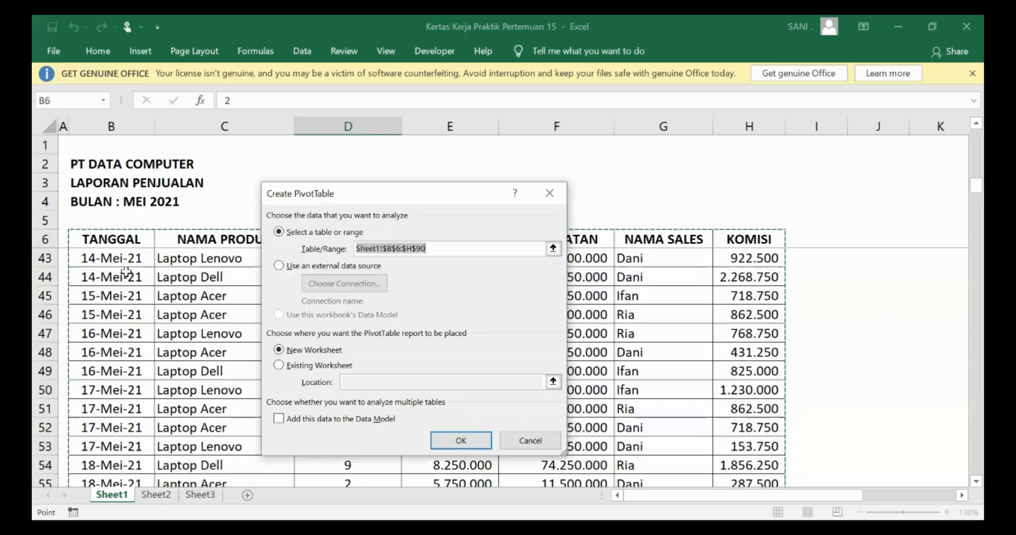
scroll(126, 271, up, 7)
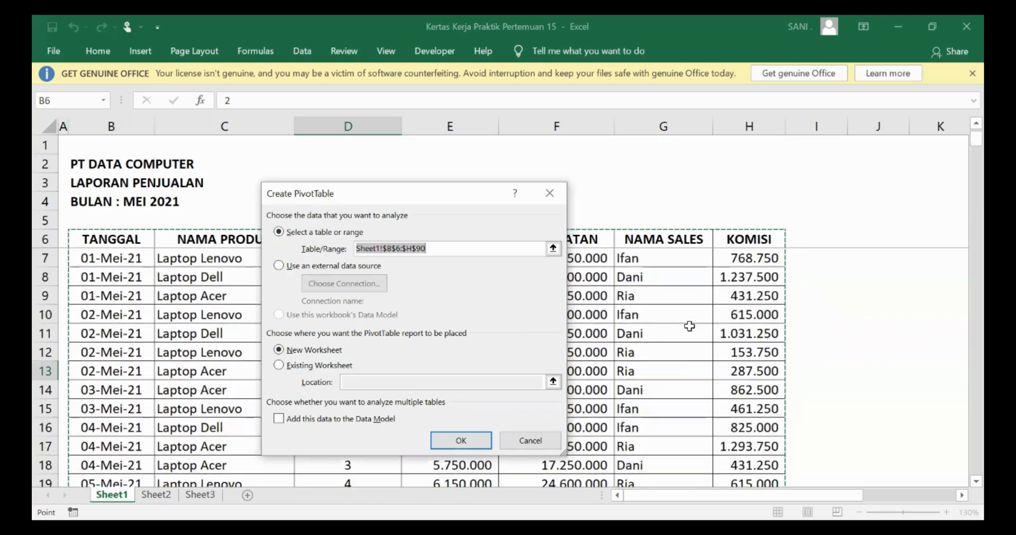
scroll(690, 320, down, 6)
scroll(692, 316, down, 19)
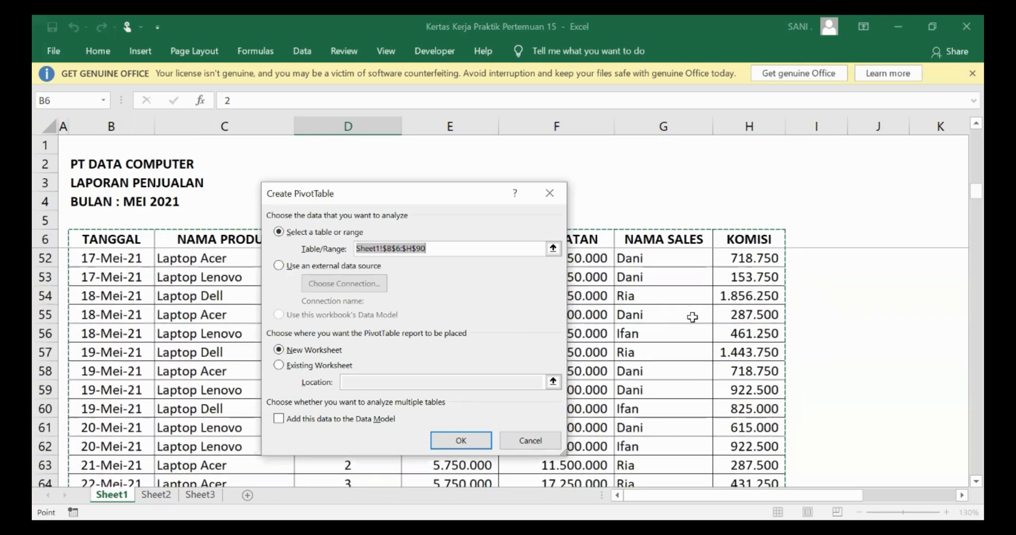
scroll(691, 317, down, 2)
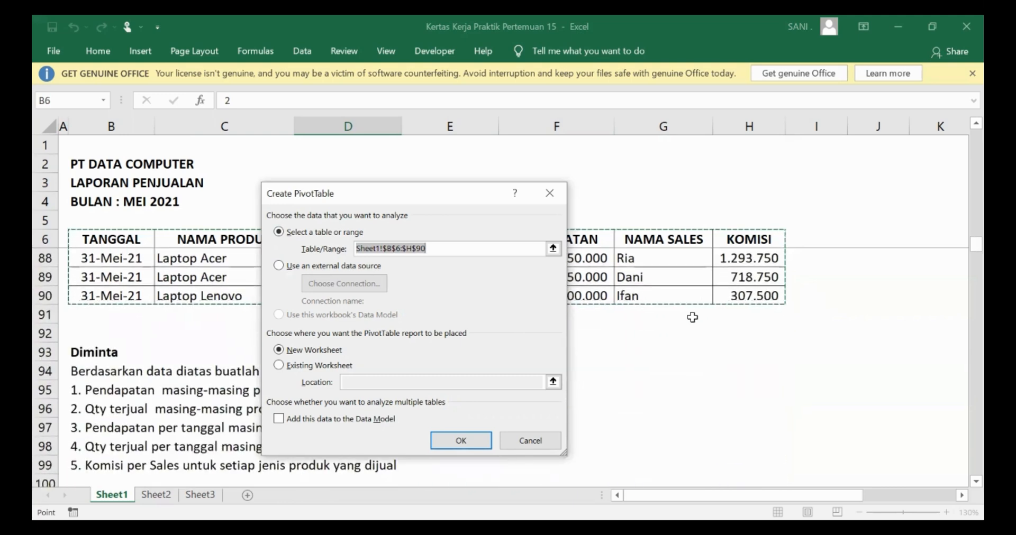
scroll(692, 317, up, 3)
scroll(687, 345, down, 3)
scroll(688, 344, up, 2)
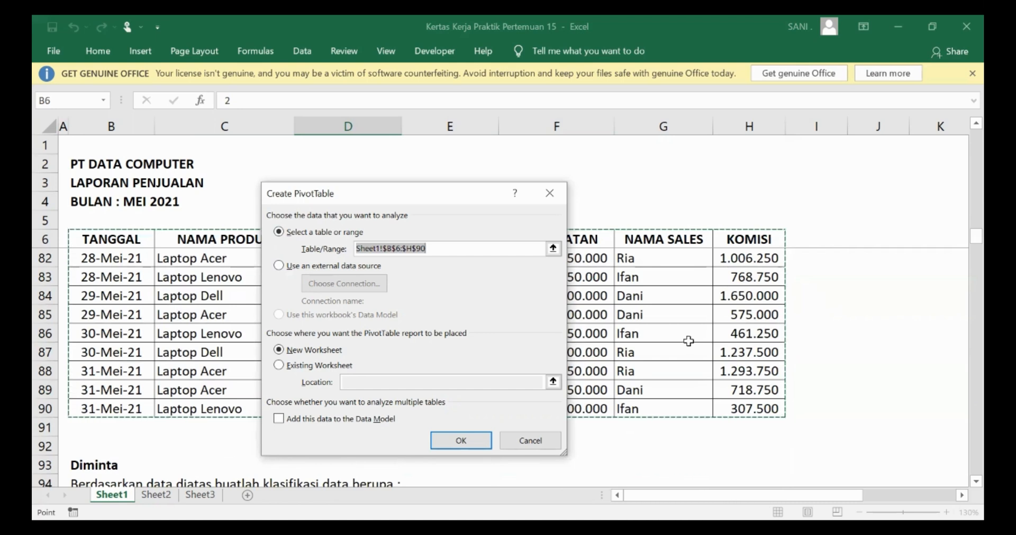
click(445, 250)
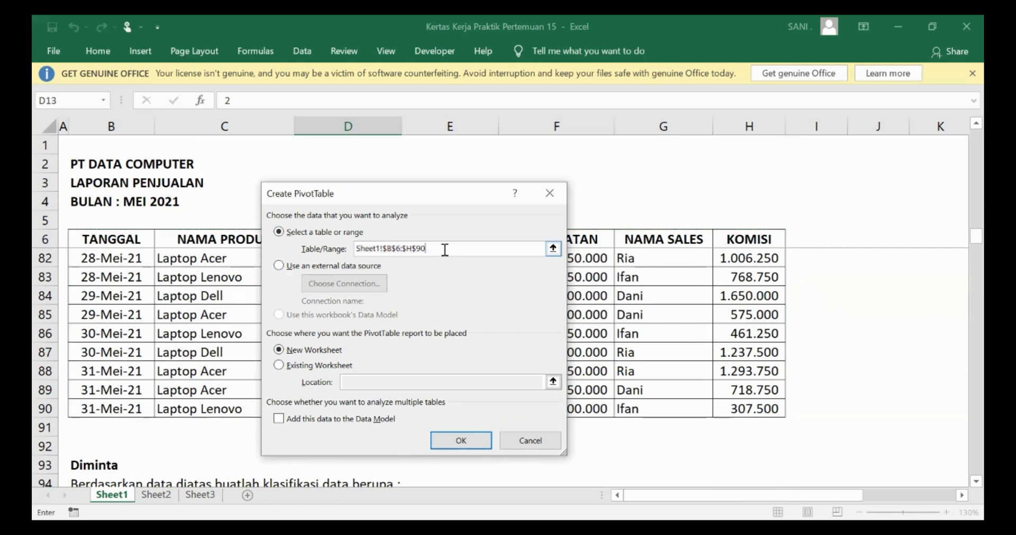
Clear the proposed PivotTable source range and reselect B6:H90 on Sheet1 as the data to analyze
drag(432, 248, 283, 219)
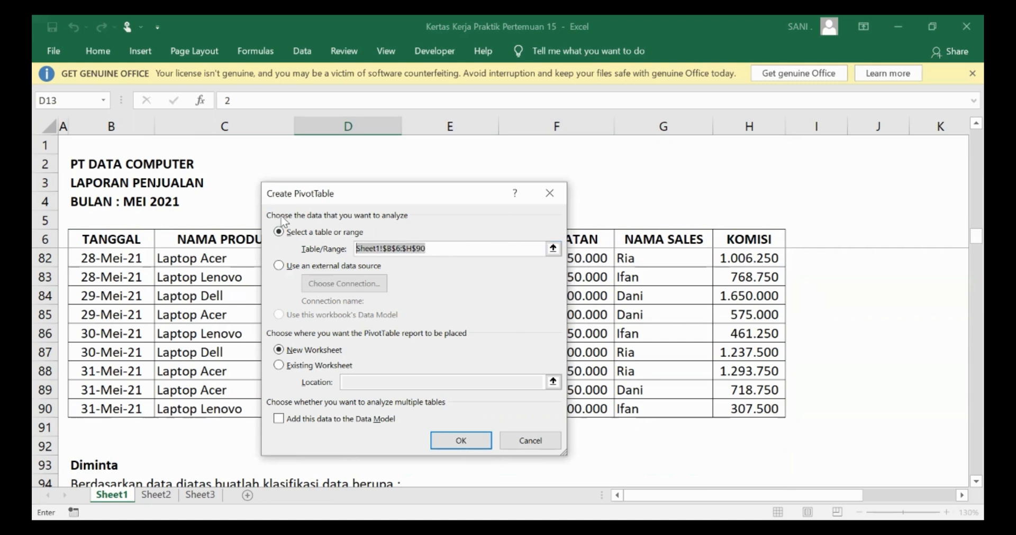
key(BackSpace)
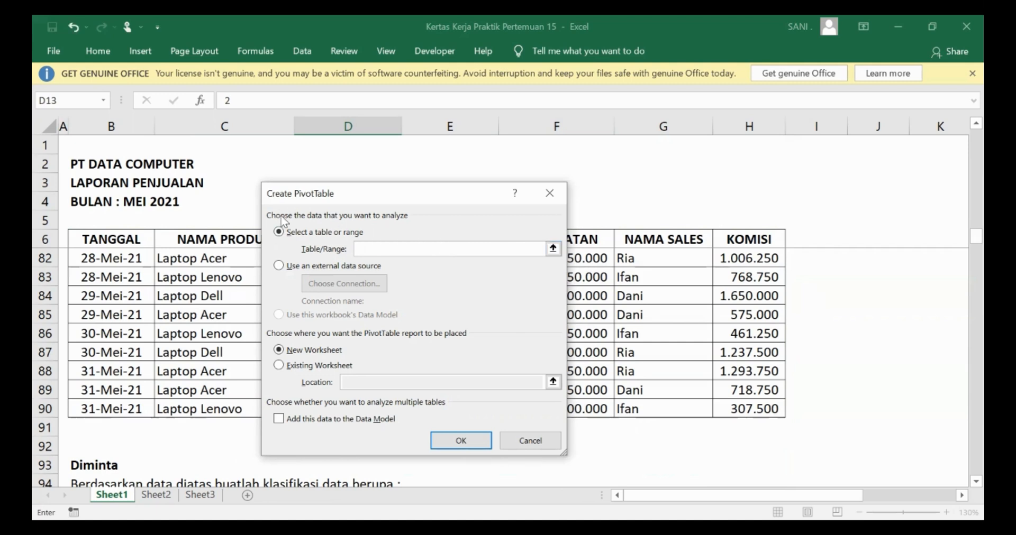
click(552, 249)
scroll(103, 275, up, 20)
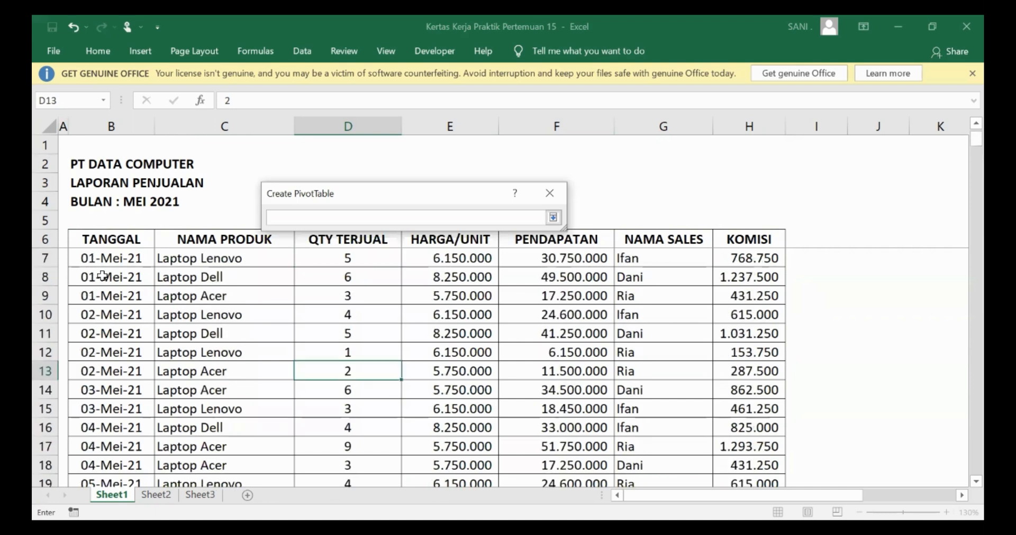
click(117, 241)
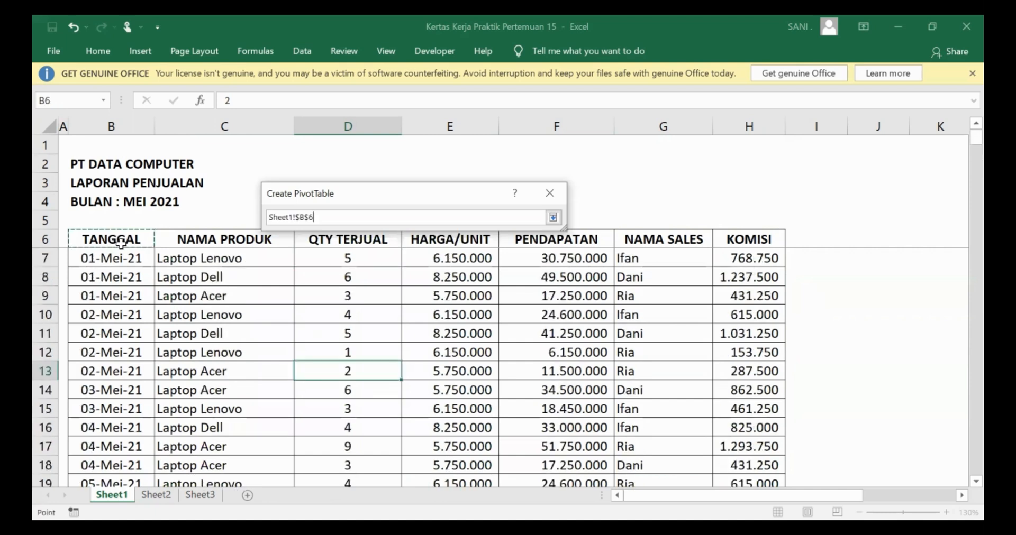
drag(719, 409, 746, 449)
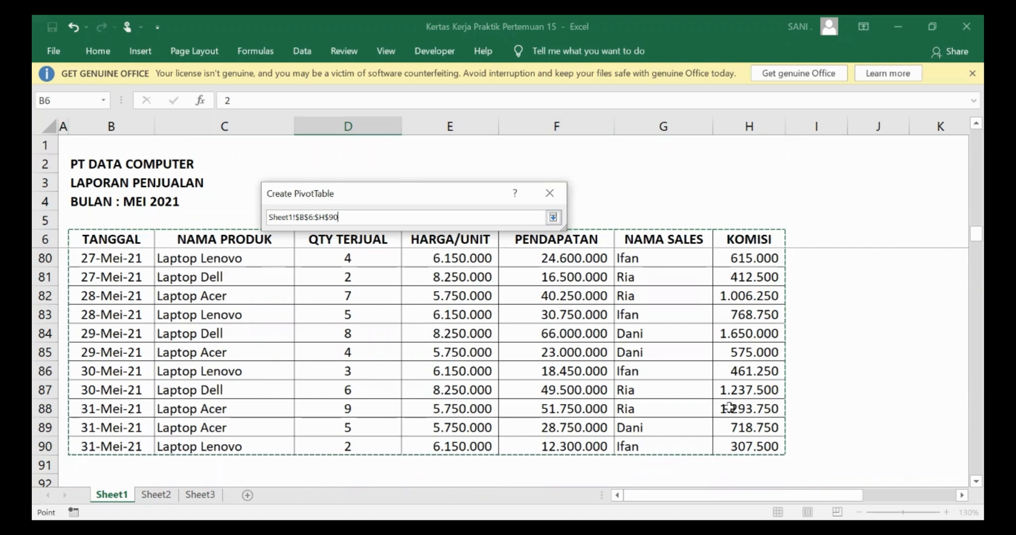
key(Return)
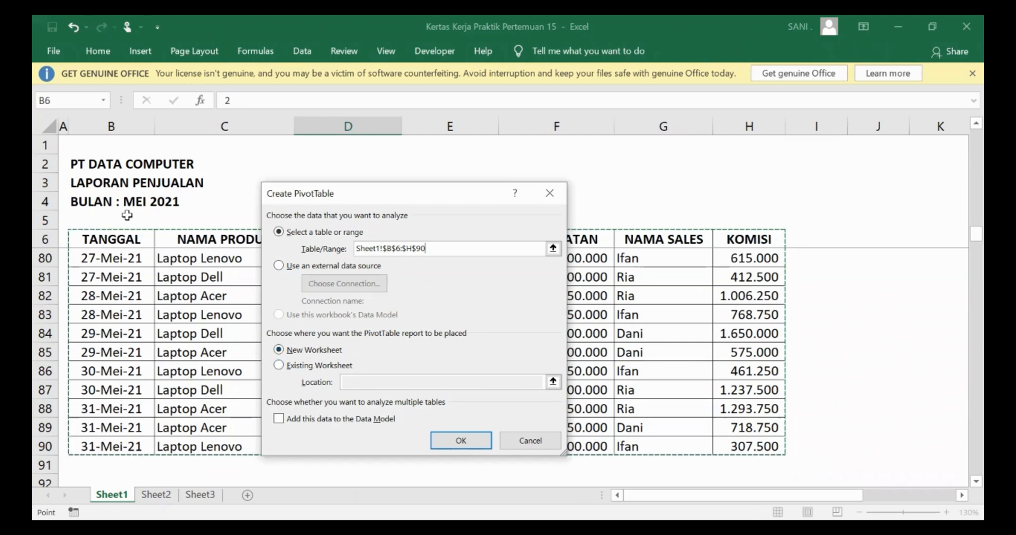
Place the PivotTable report in the existing worksheet at cell B2 of Sheet2 and create it
click(277, 366)
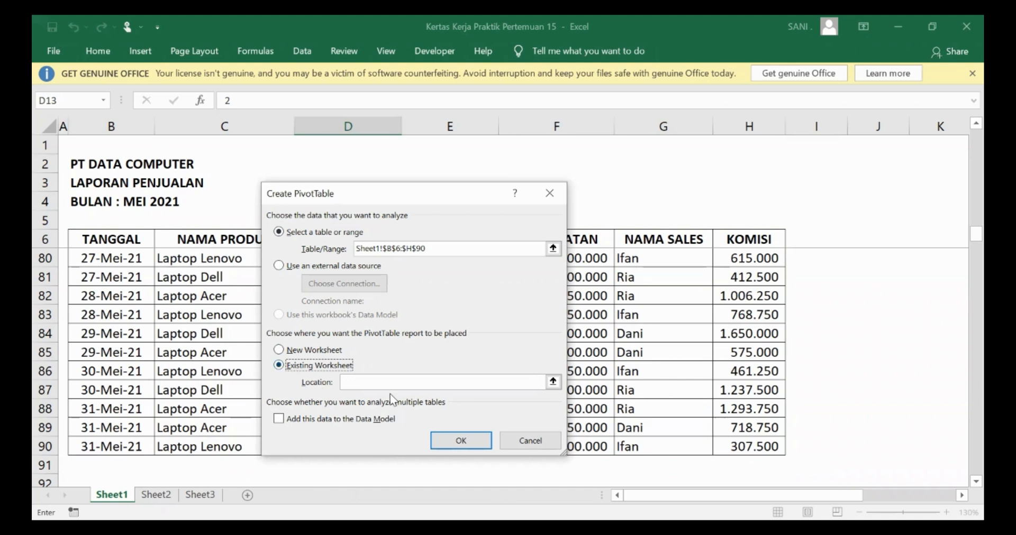
click(430, 382)
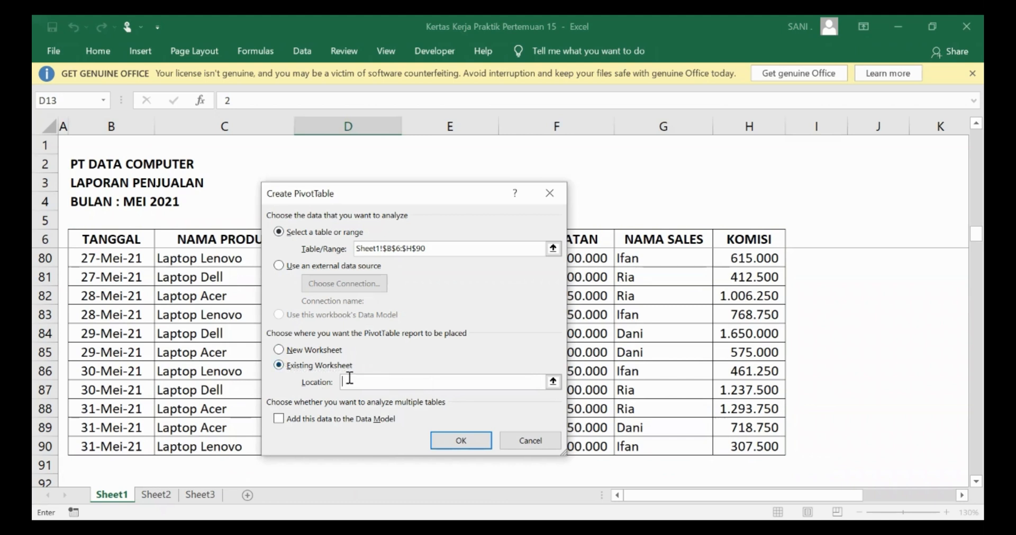
click(553, 382)
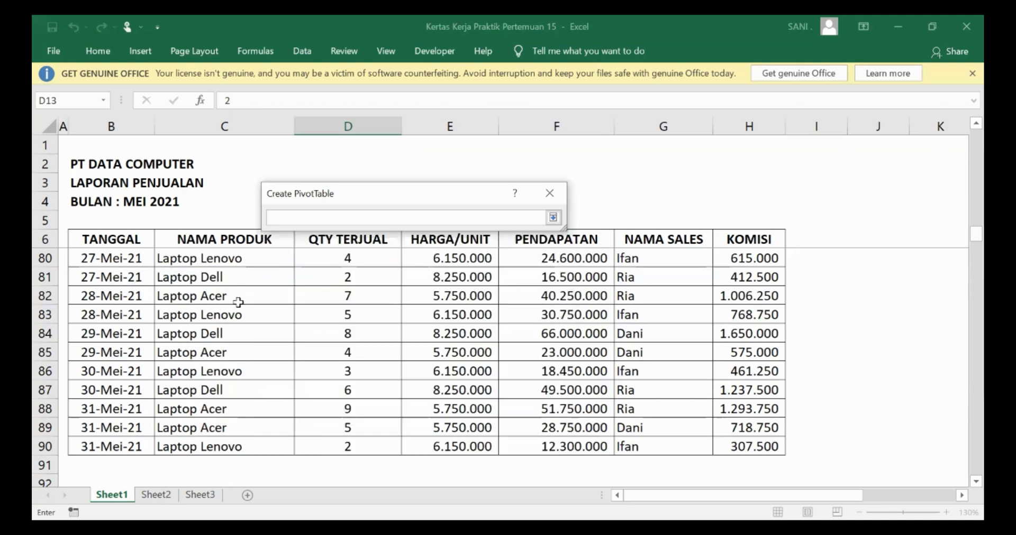
scroll(211, 352, down, 5)
scroll(203, 387, up, 2)
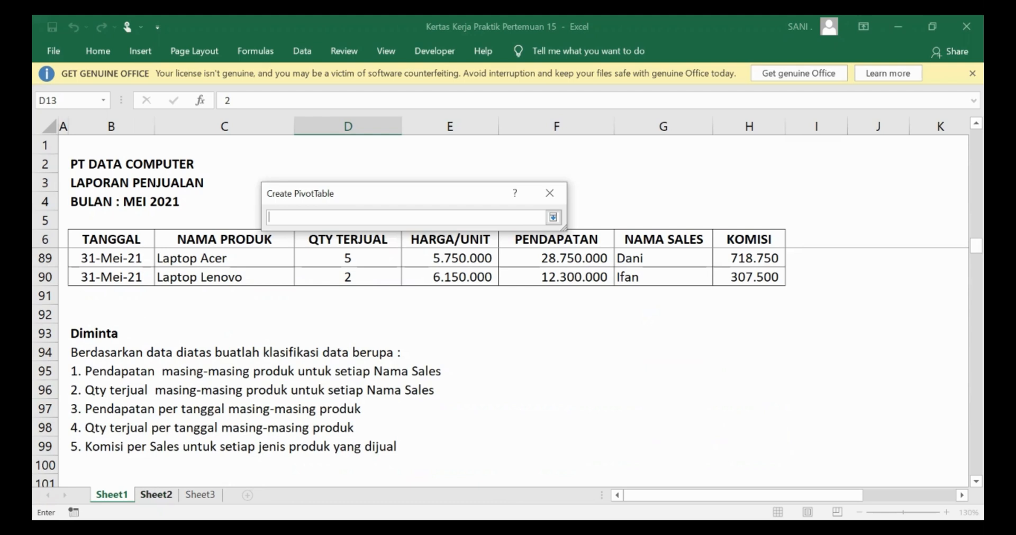
click(156, 494)
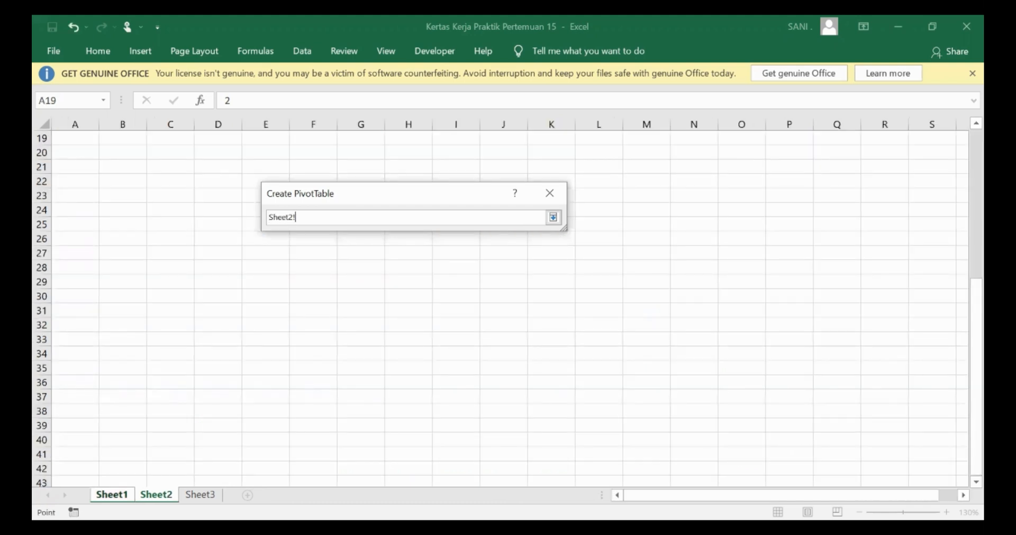
scroll(159, 243, up, 6)
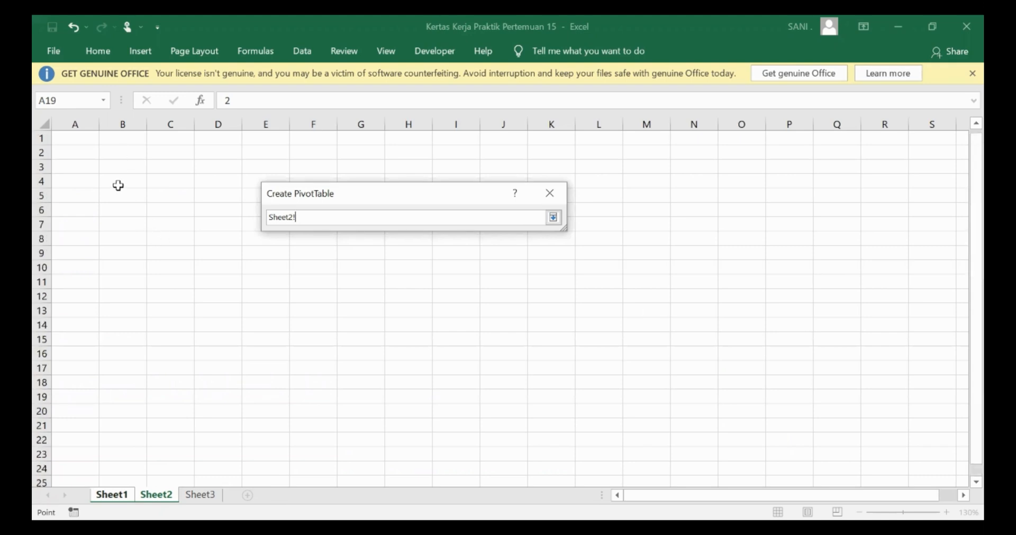
click(128, 155)
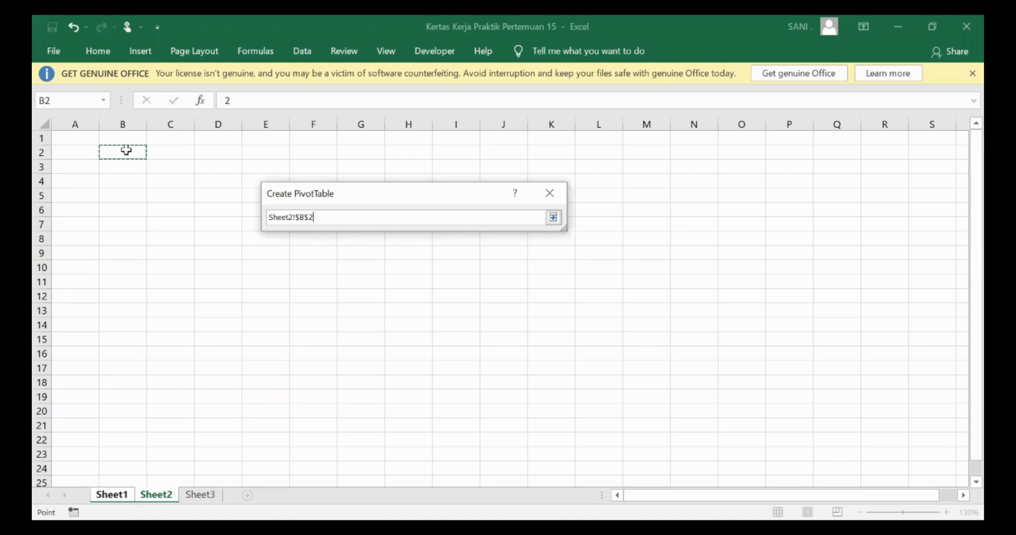
key(Return)
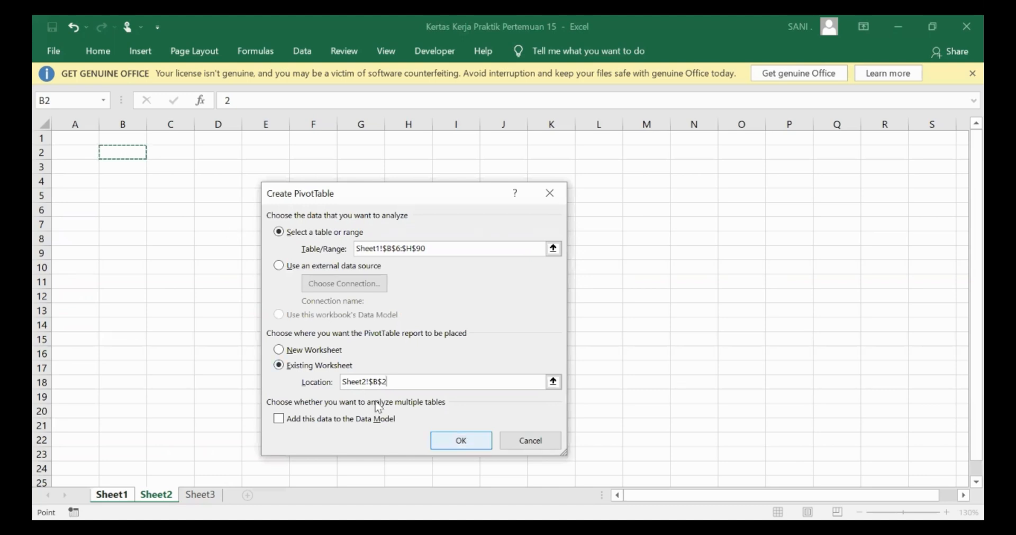
key(Return)
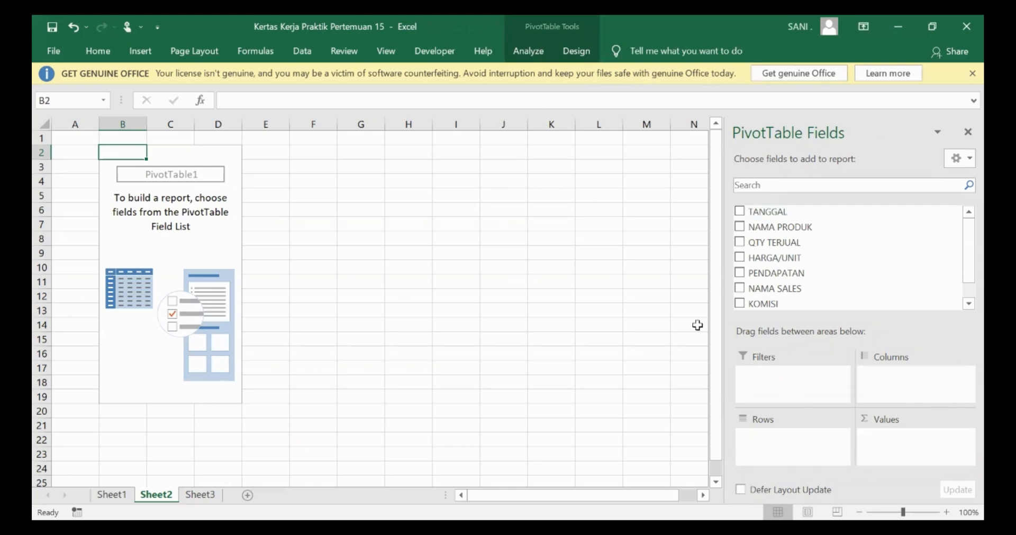
Dismiss the Office licence notice and review the requested classifications under Diminta on Sheet1
click(973, 73)
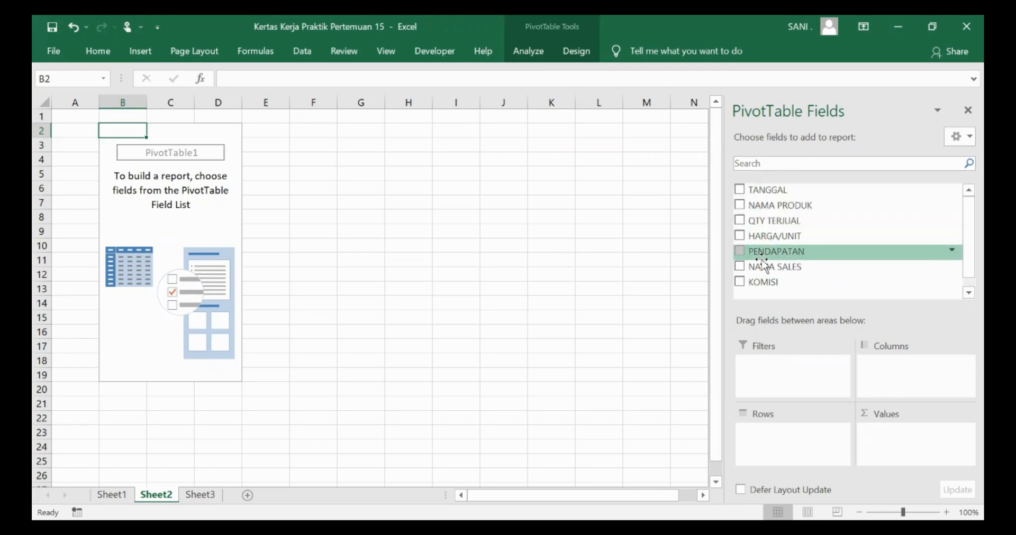
click(112, 495)
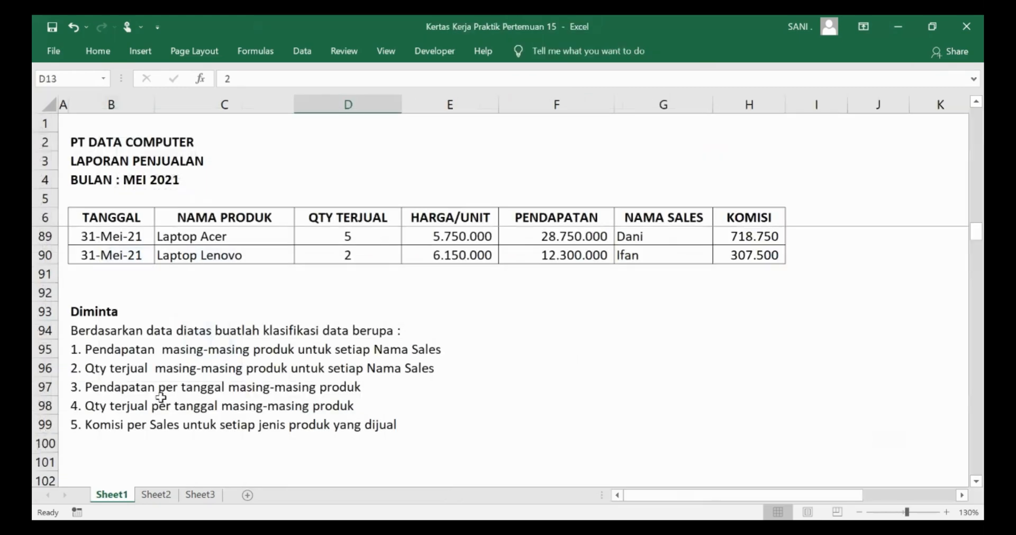
scroll(106, 285, down, 1)
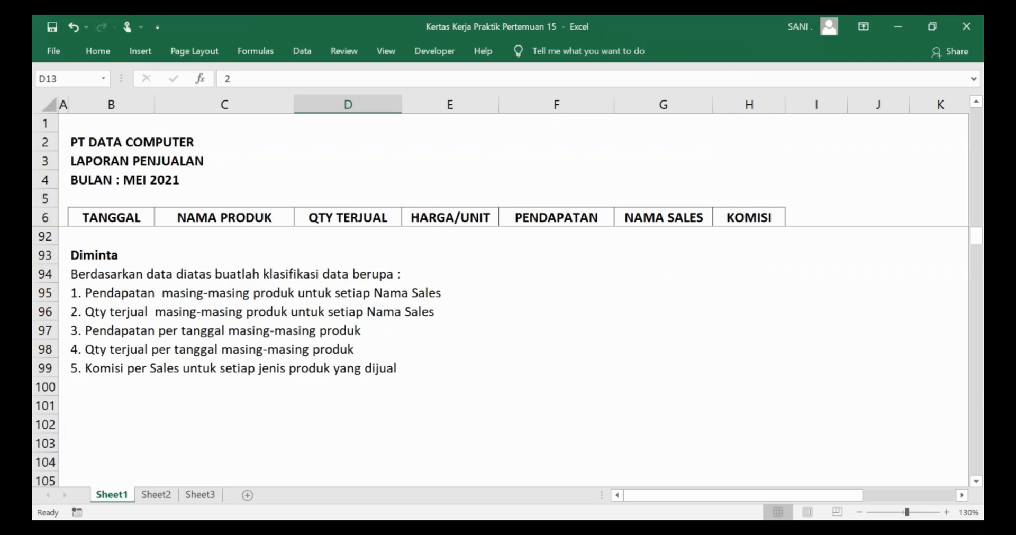
click(156, 494)
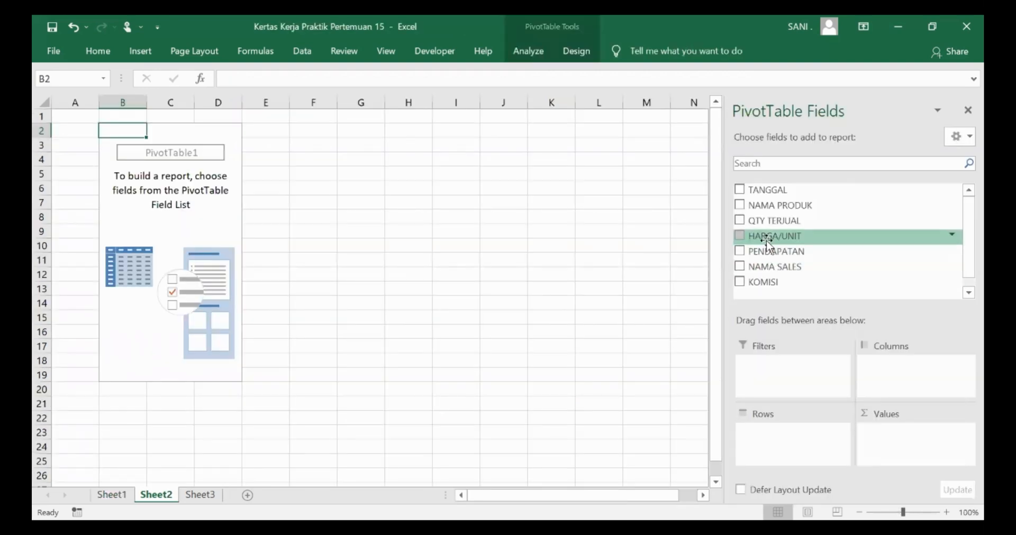
Lay out the PivotTable on Sheet2 with NAMA PRODUK as row labels and NAMA SALES as column labels
click(740, 205)
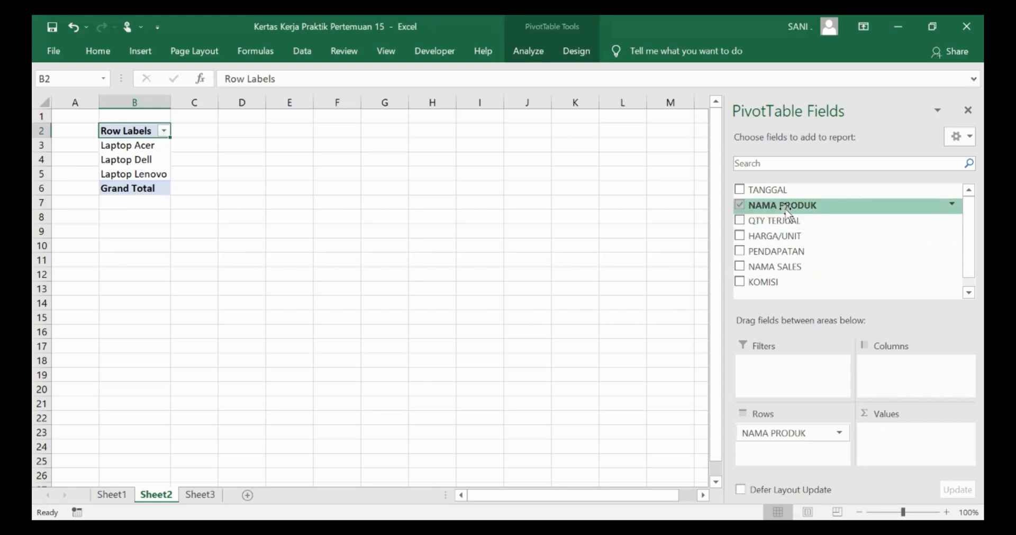
click(741, 266)
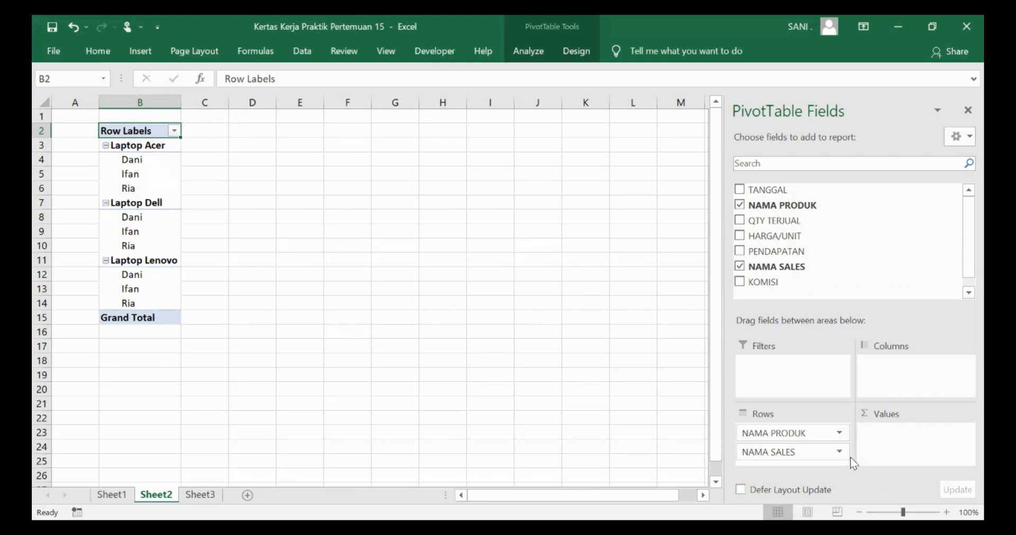
click(785, 453)
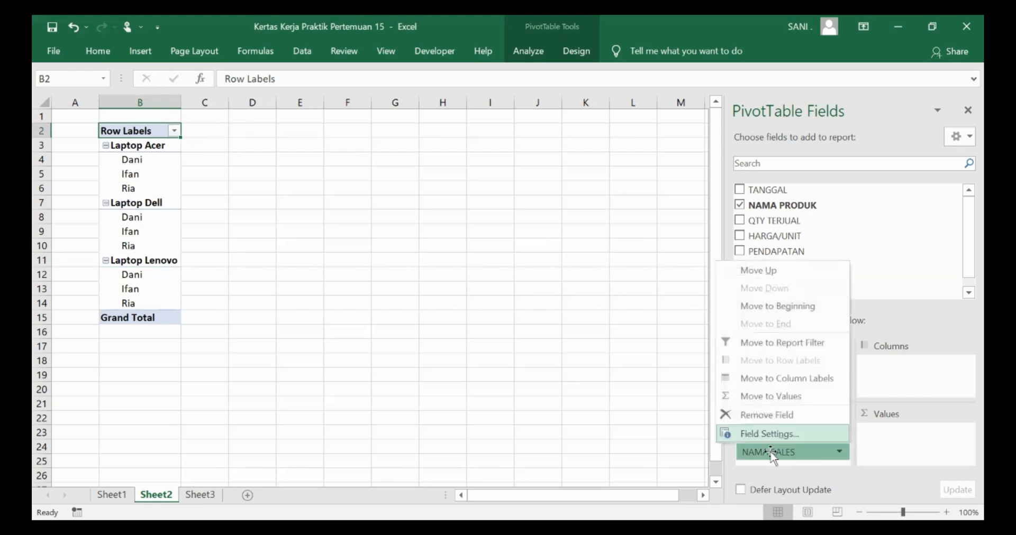
click(787, 452)
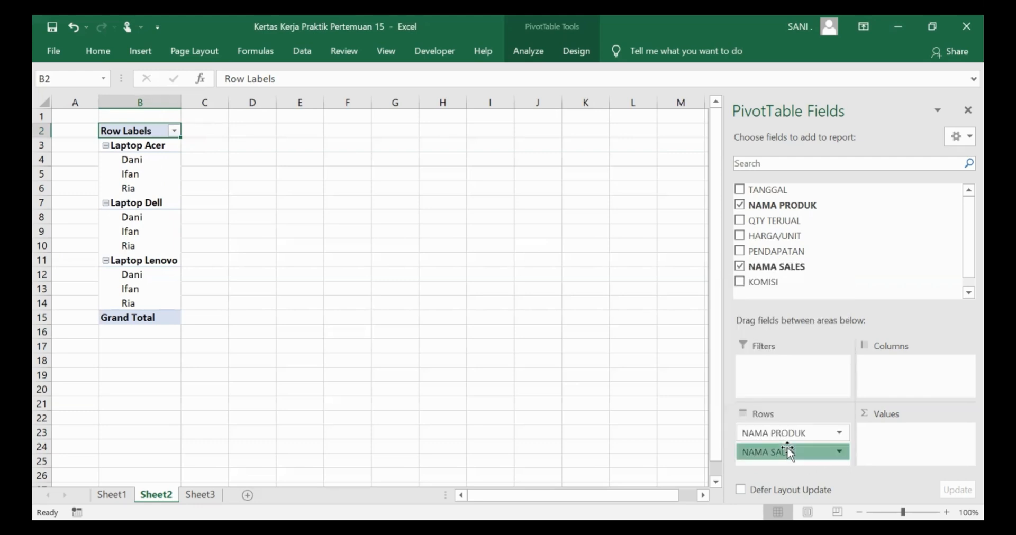
click(787, 453)
click(841, 452)
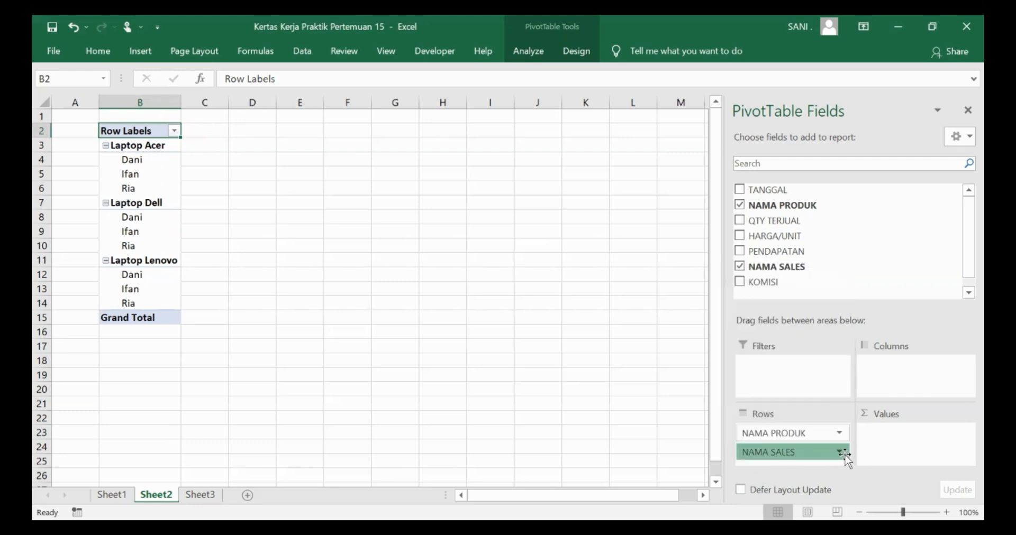
click(775, 454)
drag(776, 455, 894, 370)
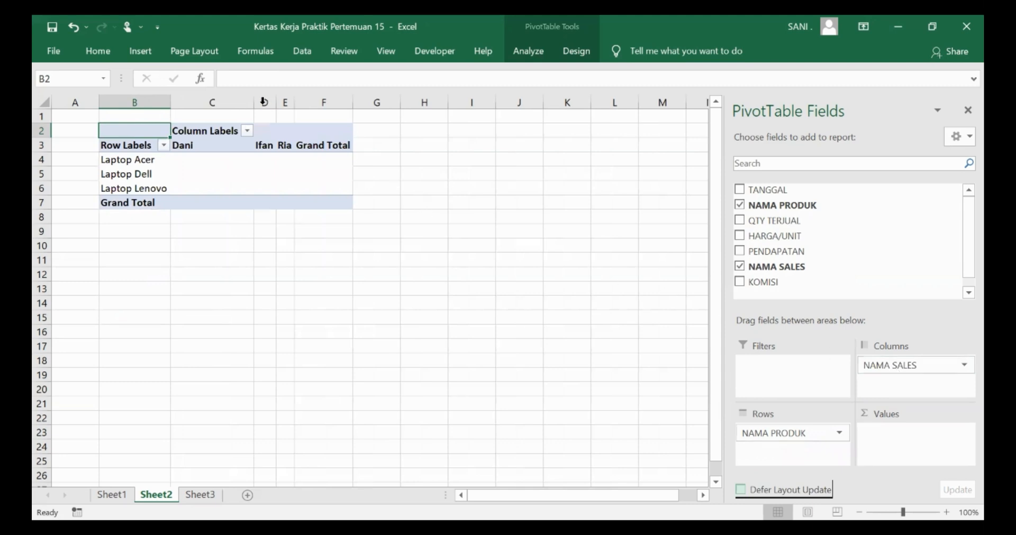
Widen the three salesperson columns, C to E, to an equal width
click(239, 102)
drag(276, 102, 345, 127)
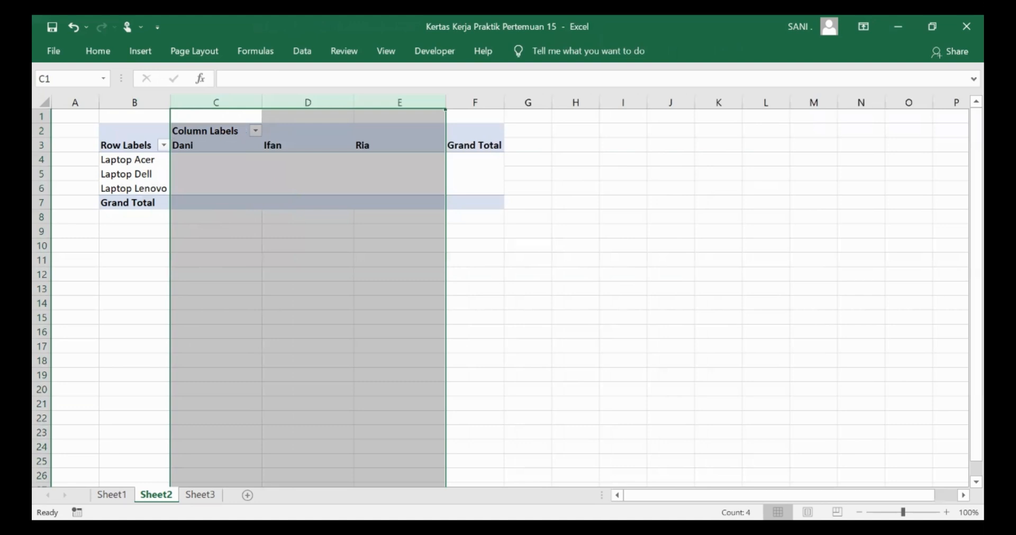
click(244, 139)
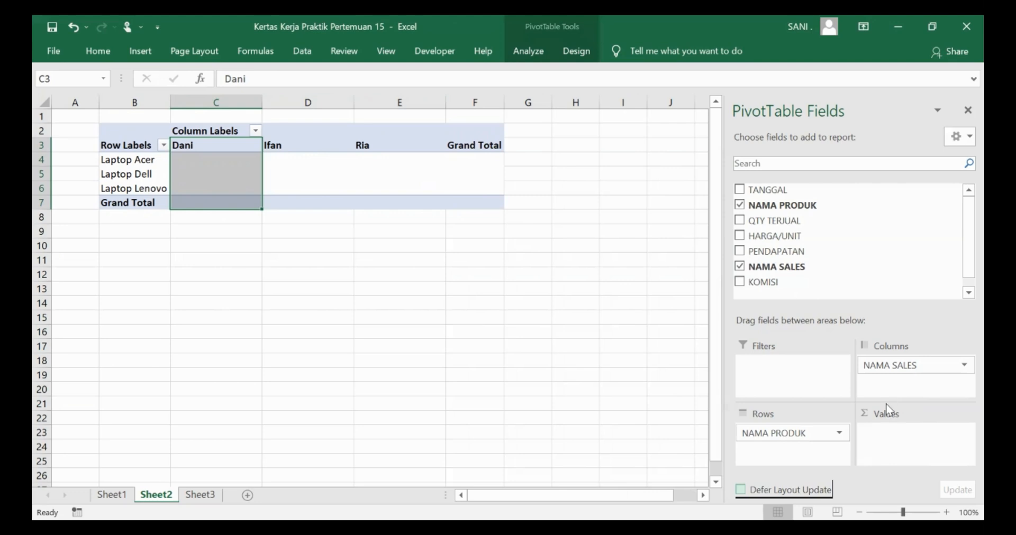
Add PENDAPATAN to the PivotTable values as a sum and check the product and salesperson labels
click(740, 252)
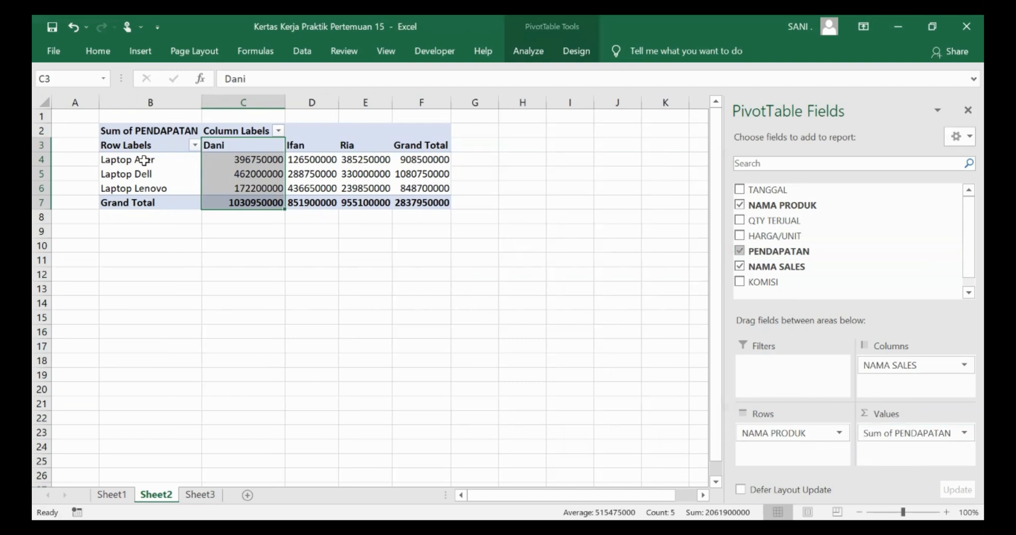
drag(112, 159, 120, 188)
drag(237, 143, 368, 148)
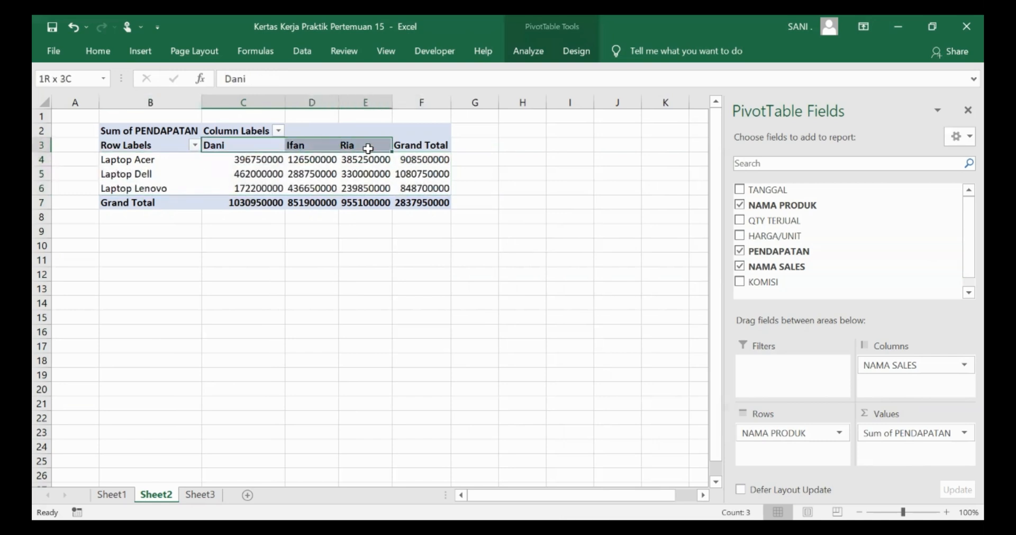
Give columns C to F, including the Grand Total column, the same width
click(277, 101)
drag(289, 108, 446, 101)
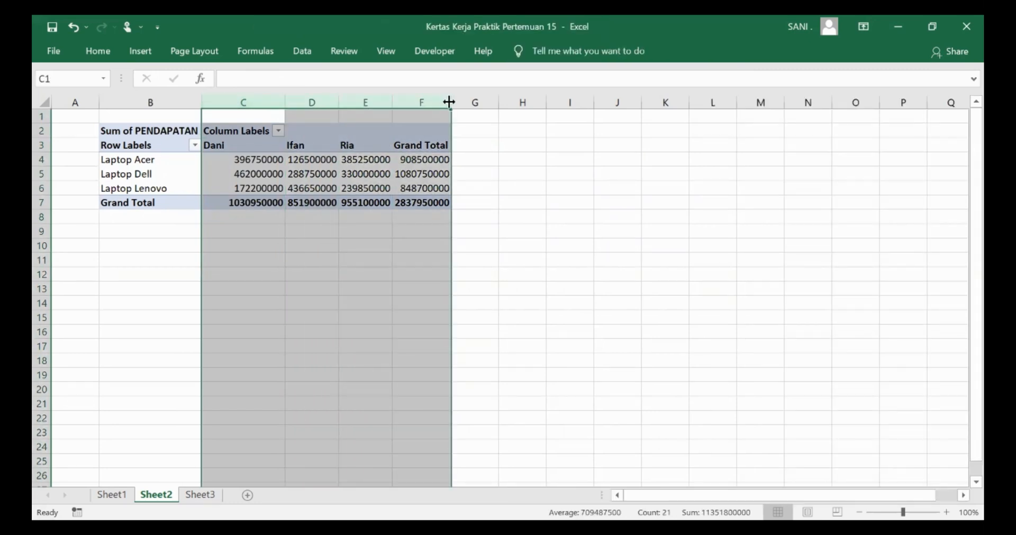
drag(449, 102, 463, 102)
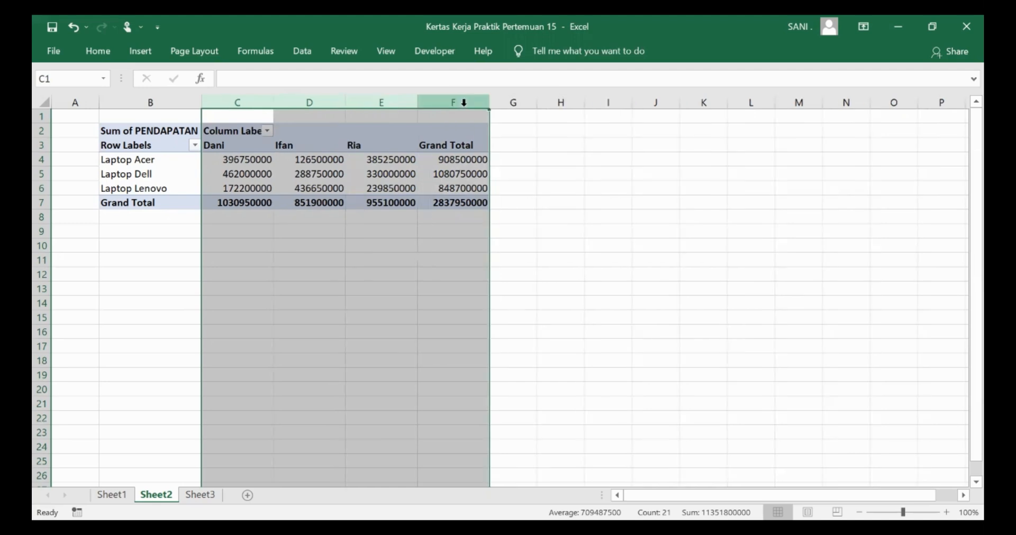
Apply the Accounting number format to the PivotTable's revenue figures and totals in C4:F7
drag(248, 160, 459, 203)
click(106, 55)
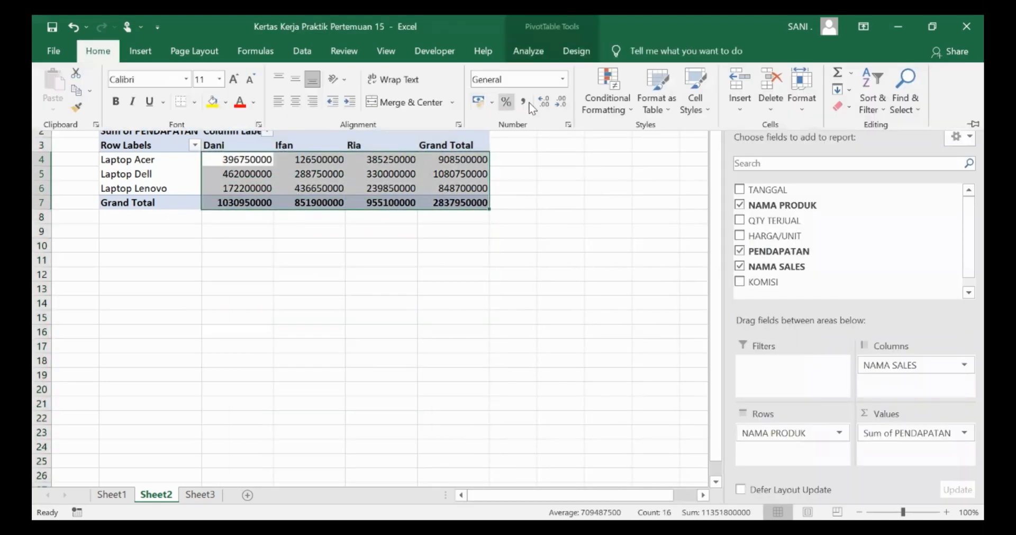
click(484, 273)
drag(248, 159, 459, 203)
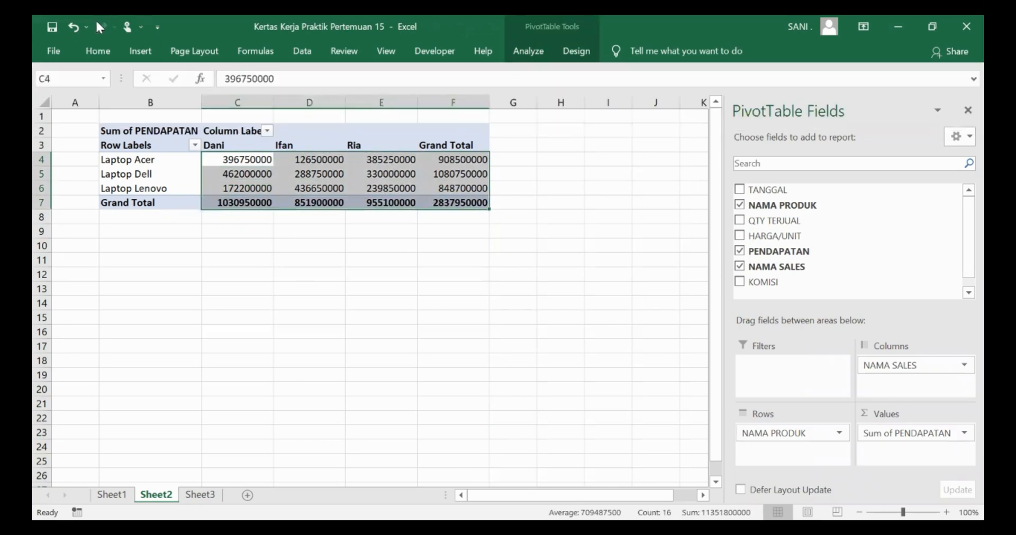
click(98, 51)
click(561, 79)
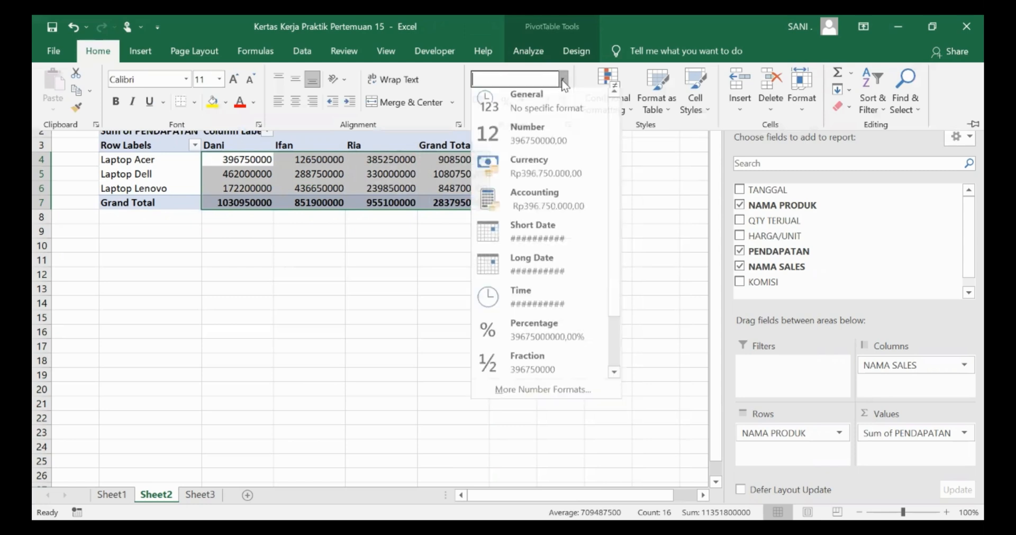
click(561, 203)
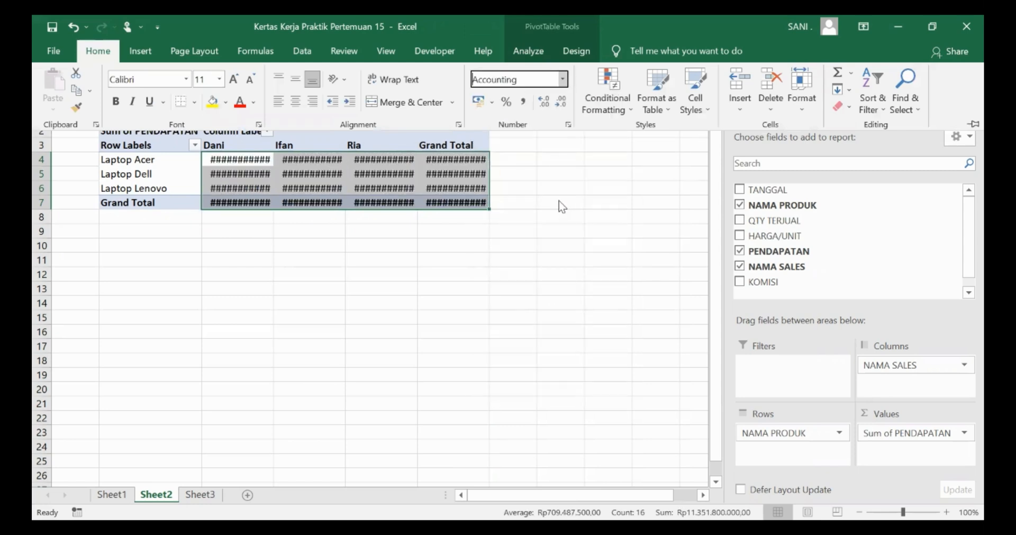
Apply the comma number style without decimals to the revenue figures and totals in C4:F7
click(523, 102)
click(561, 103)
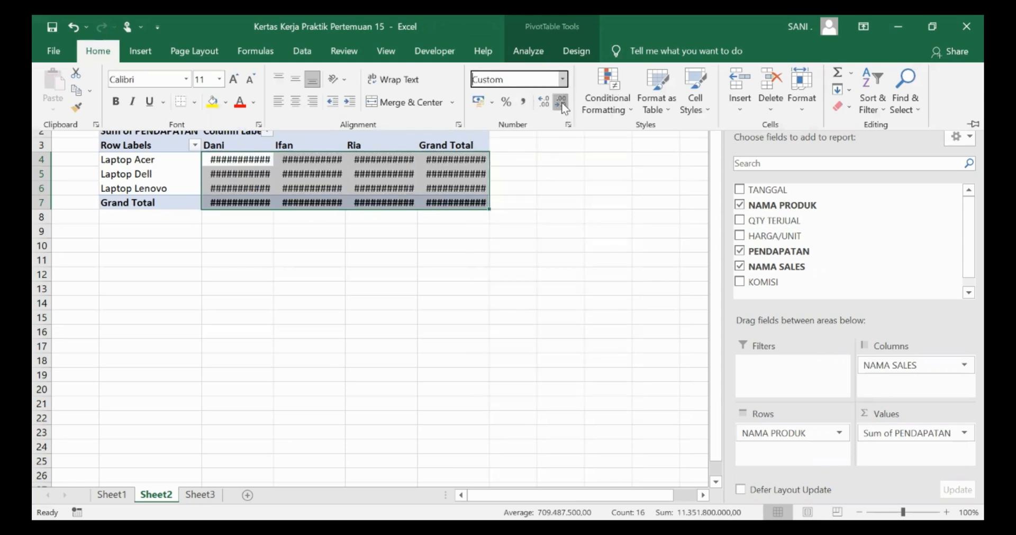
click(561, 102)
key(ctrl+F1)
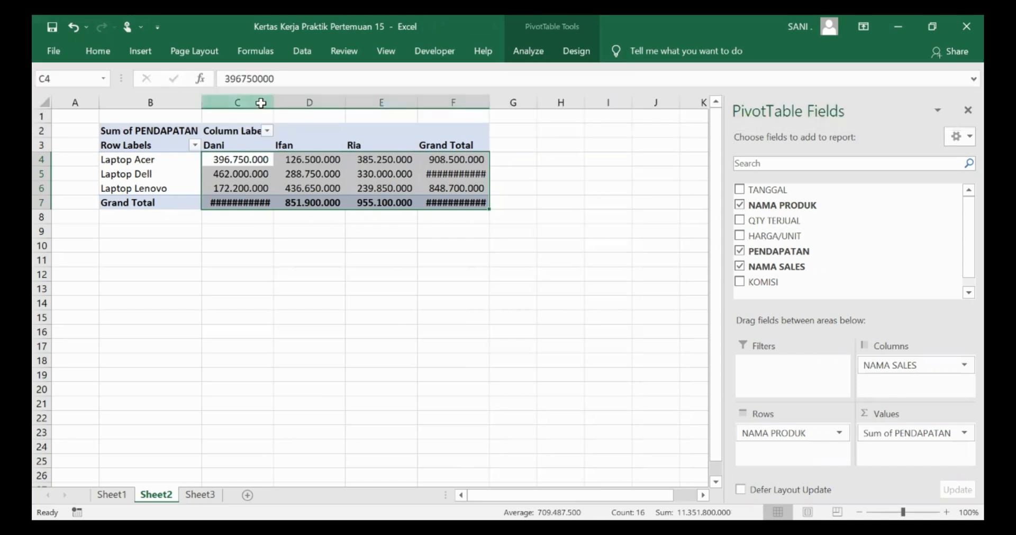
Auto-fit the widths of columns C to F so the revenue figures show in full
click(260, 102)
shift+click(471, 102)
double_click(488, 102)
click(568, 255)
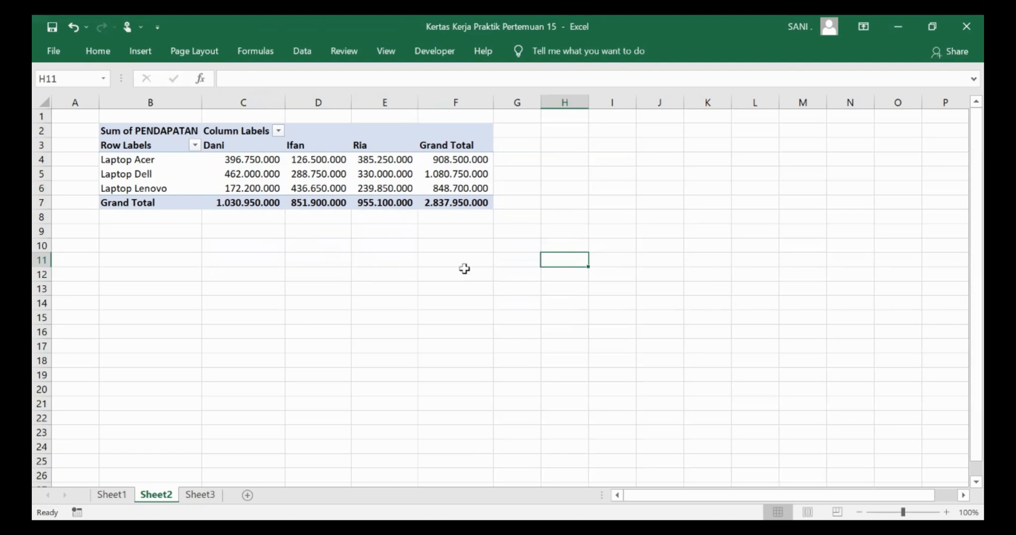
Check the label of the revenue PivotTable and read the second requested classification below the data on Sheet1
click(121, 132)
click(130, 131)
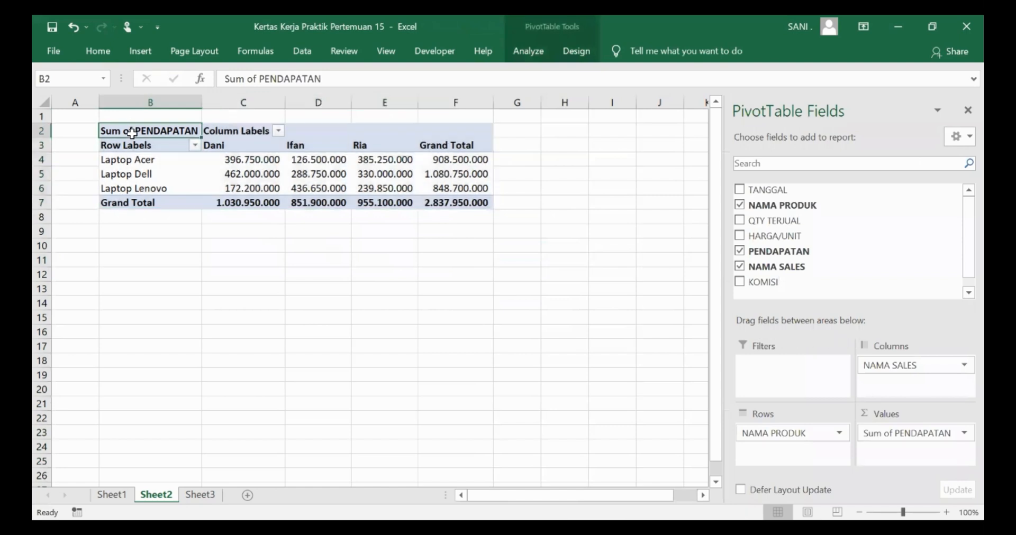
click(247, 283)
click(129, 232)
click(156, 246)
click(111, 494)
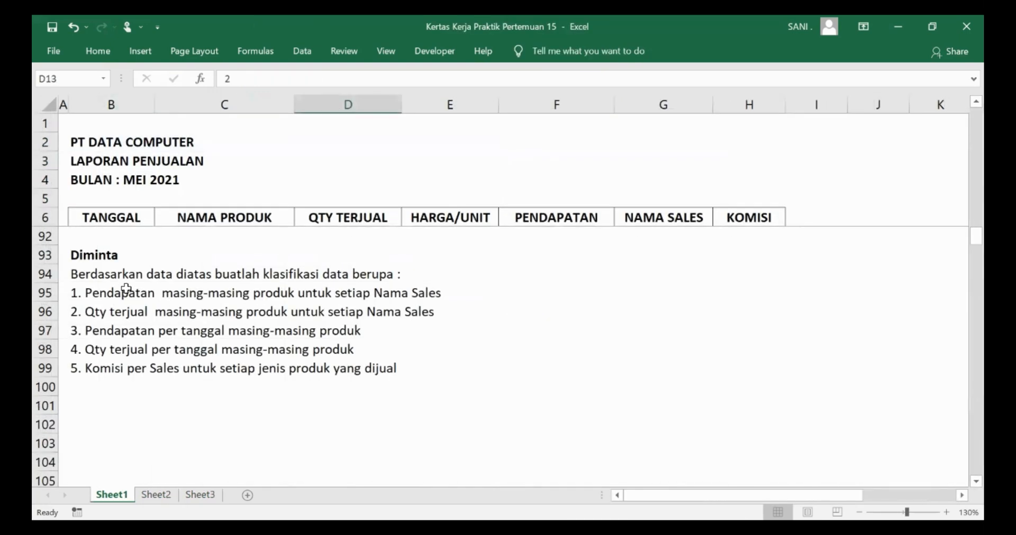
click(94, 316)
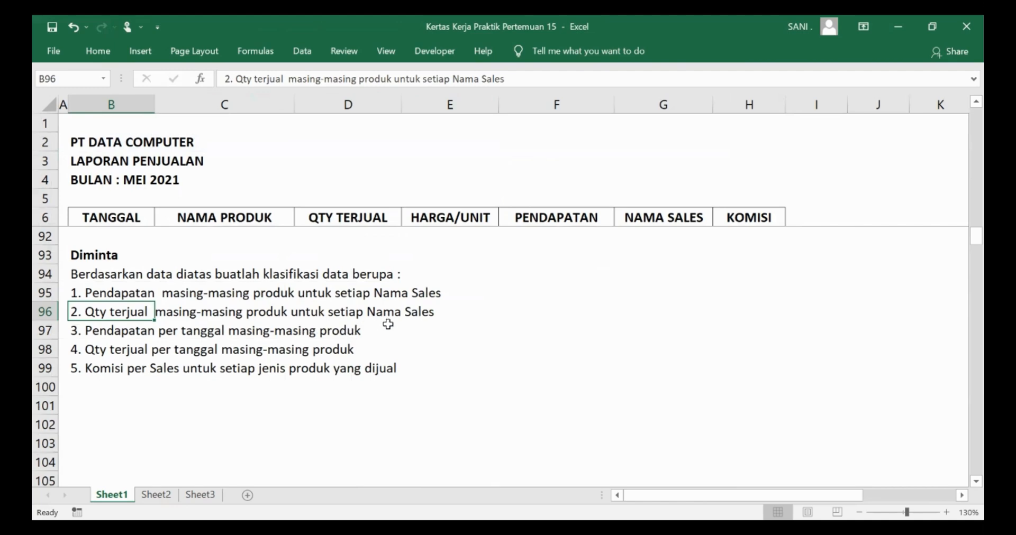
Start a new PivotTable using the sales data in Sheet1!$B$6:$H$90 as its source range
scroll(275, 308, up, 8)
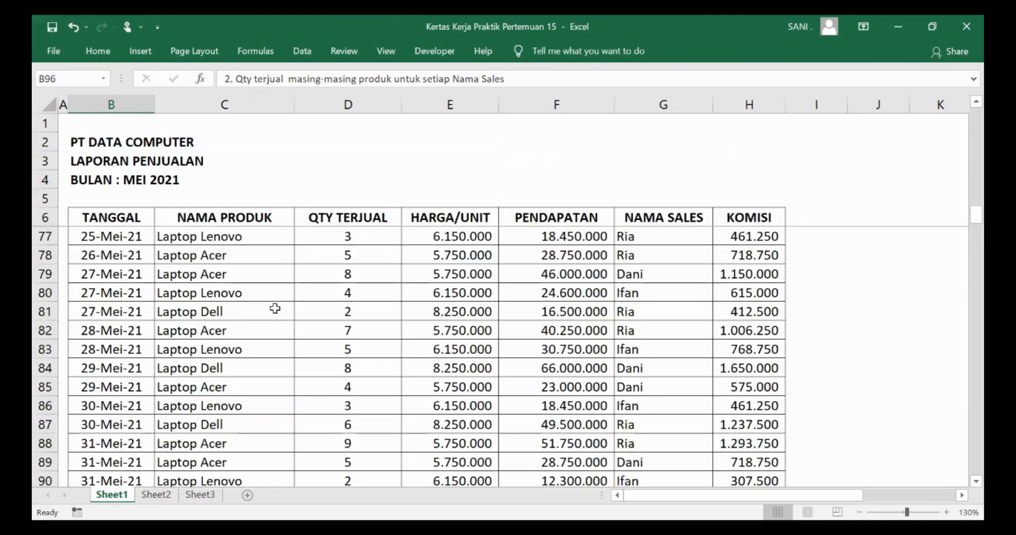
scroll(275, 308, up, 8)
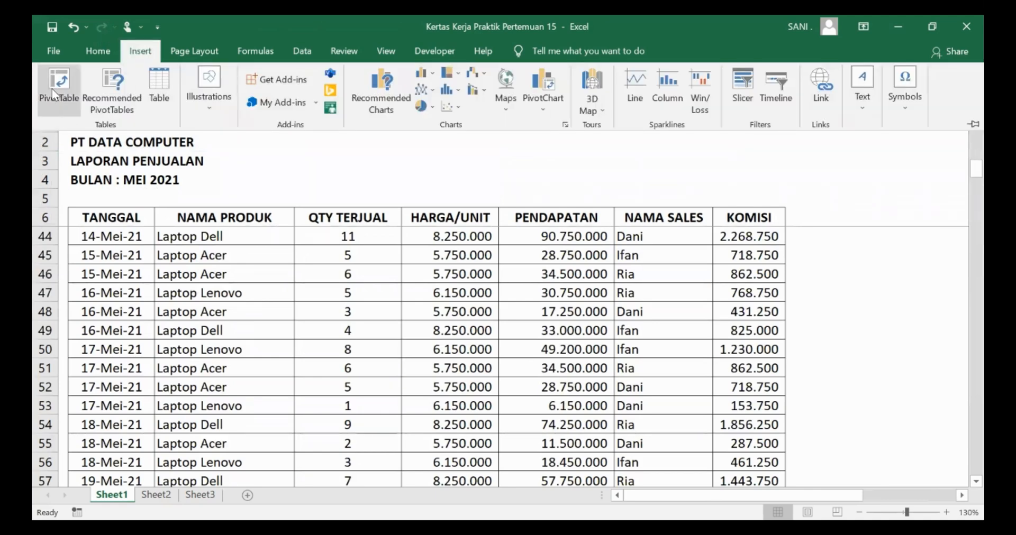
click(52, 87)
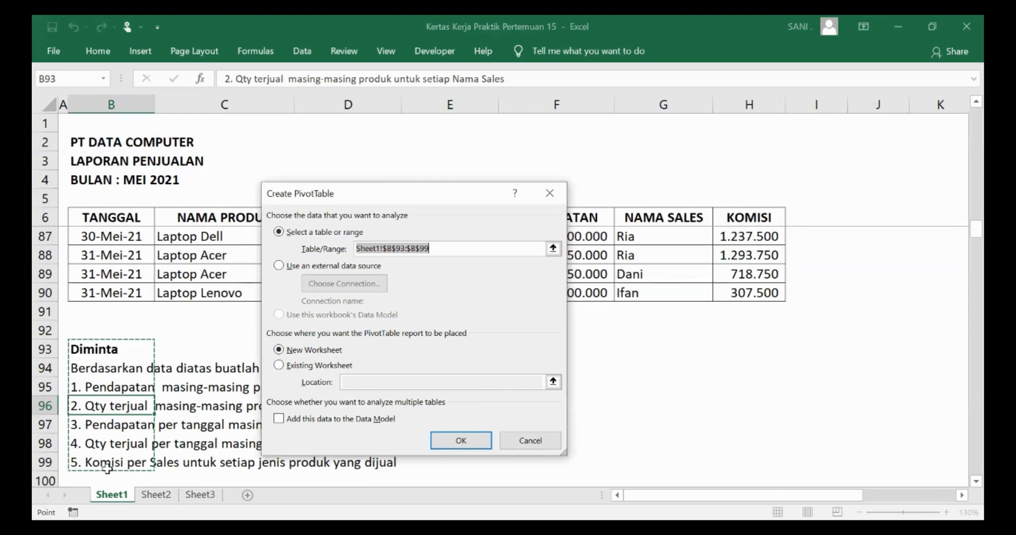
key(BackSpace)
click(735, 291)
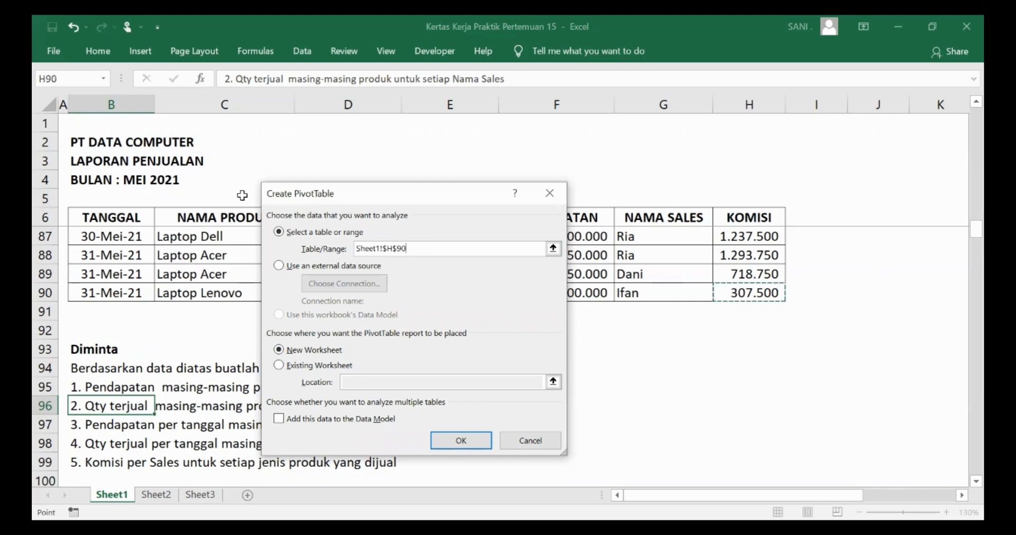
drag(99, 84, 120, 226)
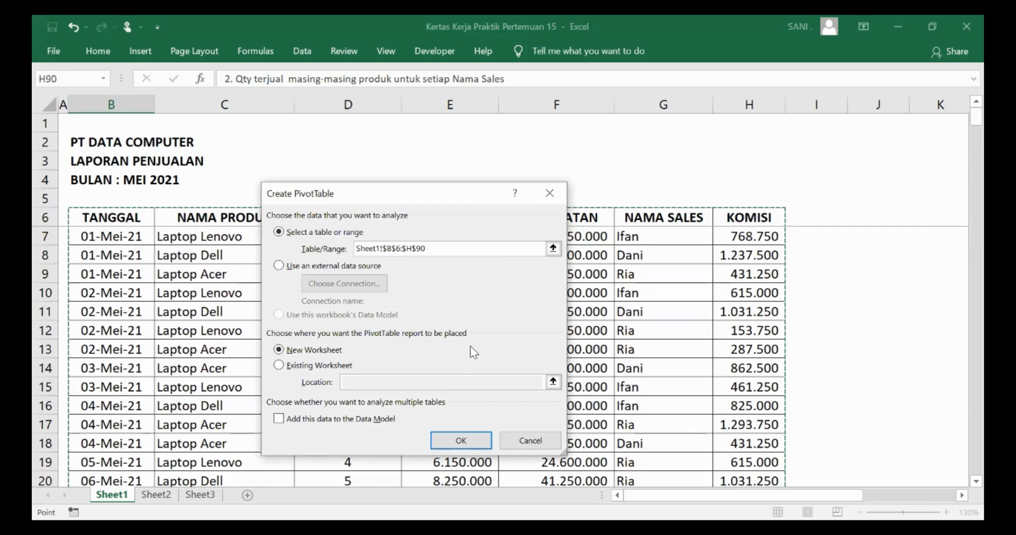
Place the new PivotTable on the existing worksheet Sheet2 at cell B11 and create it
click(299, 365)
click(352, 382)
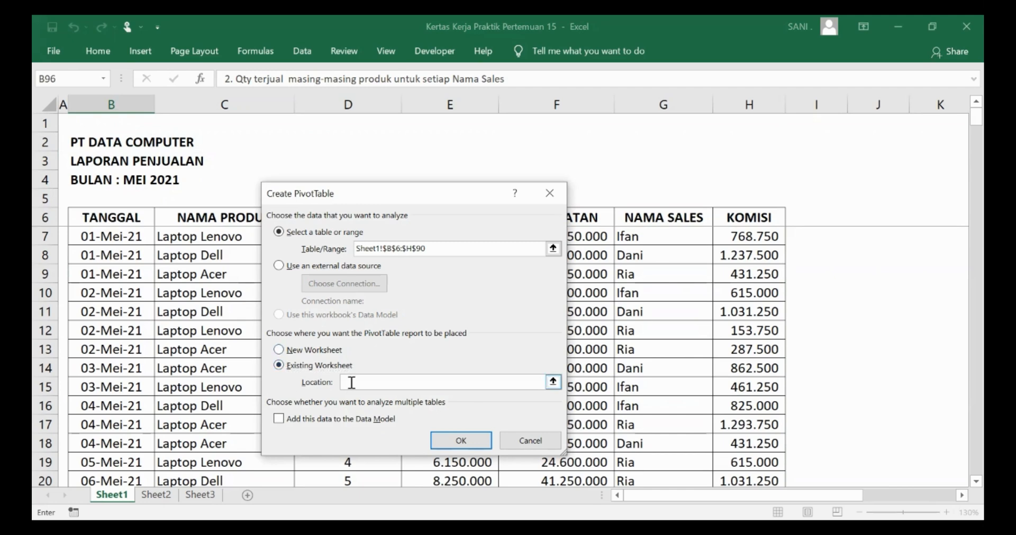
click(553, 382)
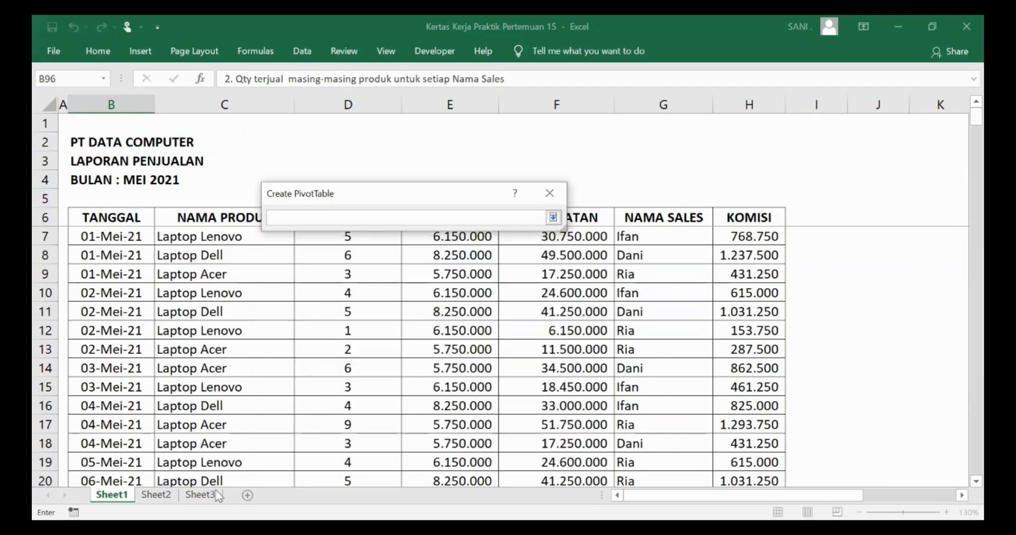
click(156, 495)
click(129, 260)
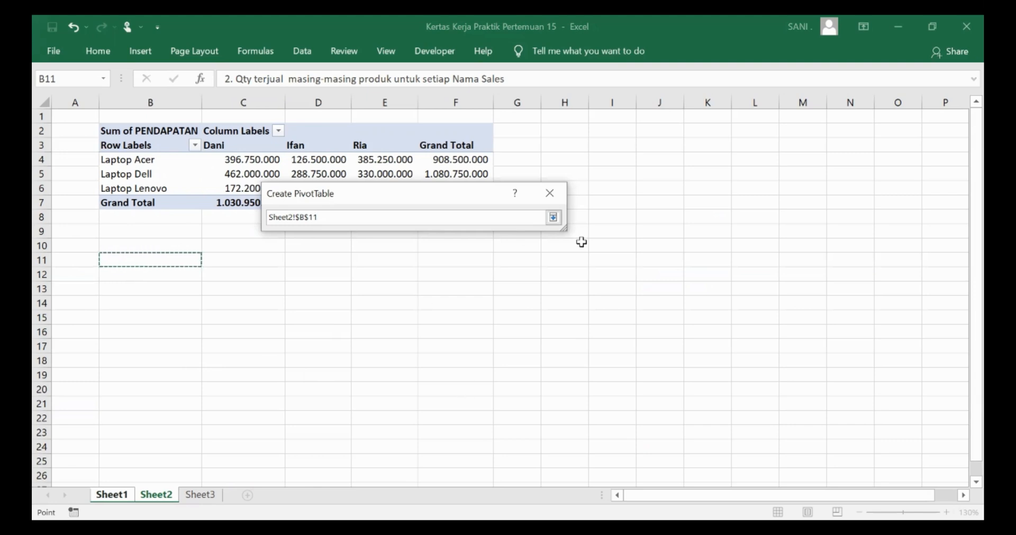
key(Return)
key(Return)
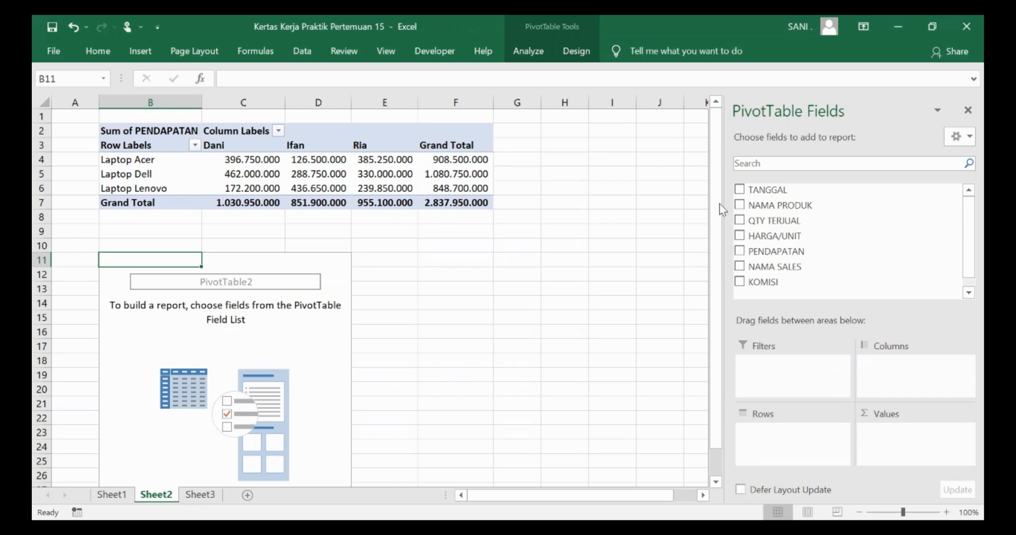
Lay out the PivotTable at B11 with NAMA PRODUK as rows, NAMA SALES as columns and the sum of QTY TERJUAL as values
click(740, 207)
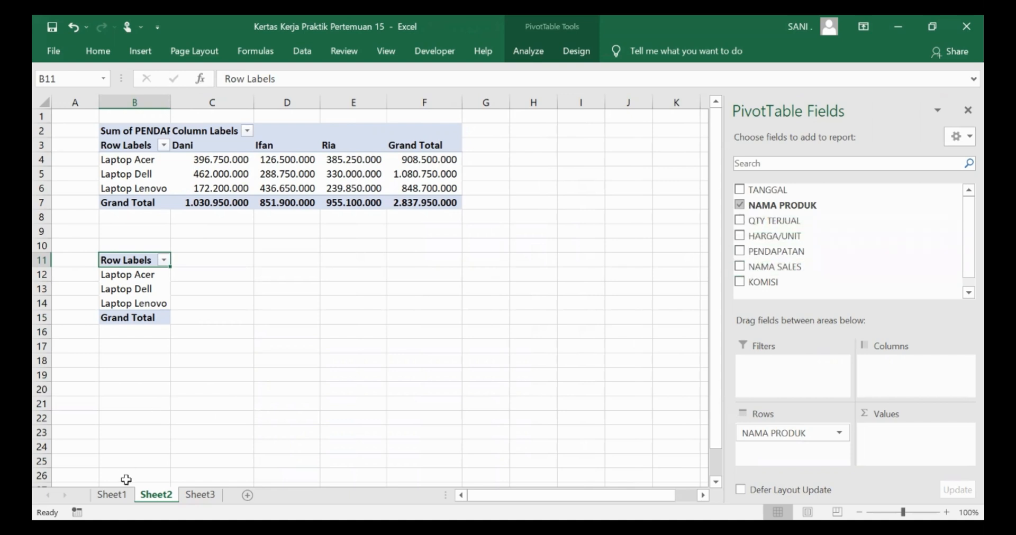
click(739, 266)
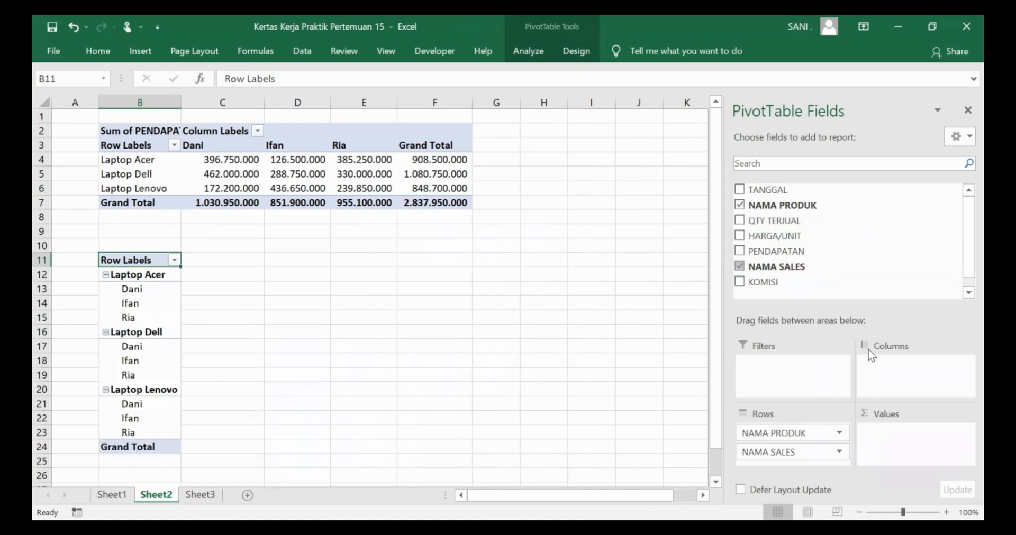
drag(774, 452, 899, 364)
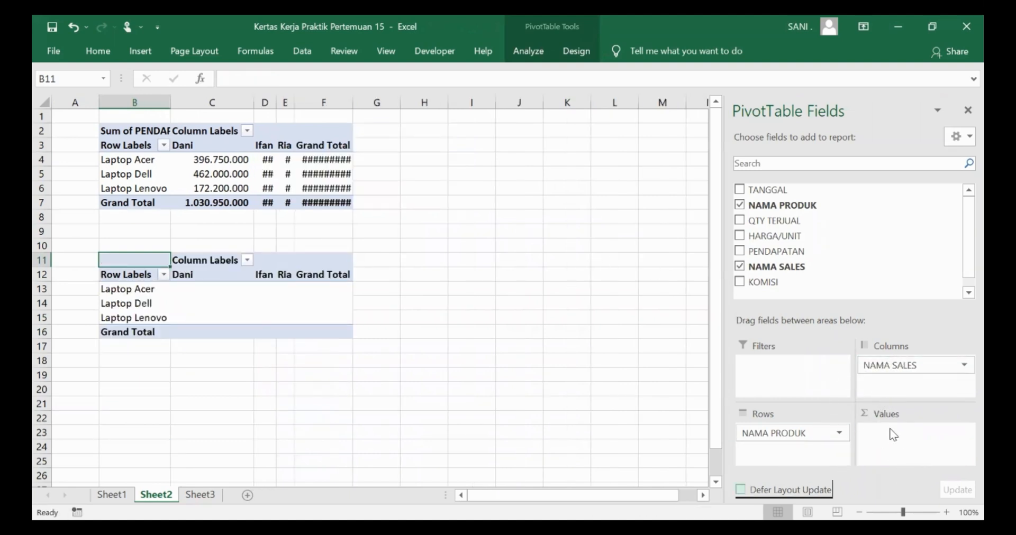
click(739, 220)
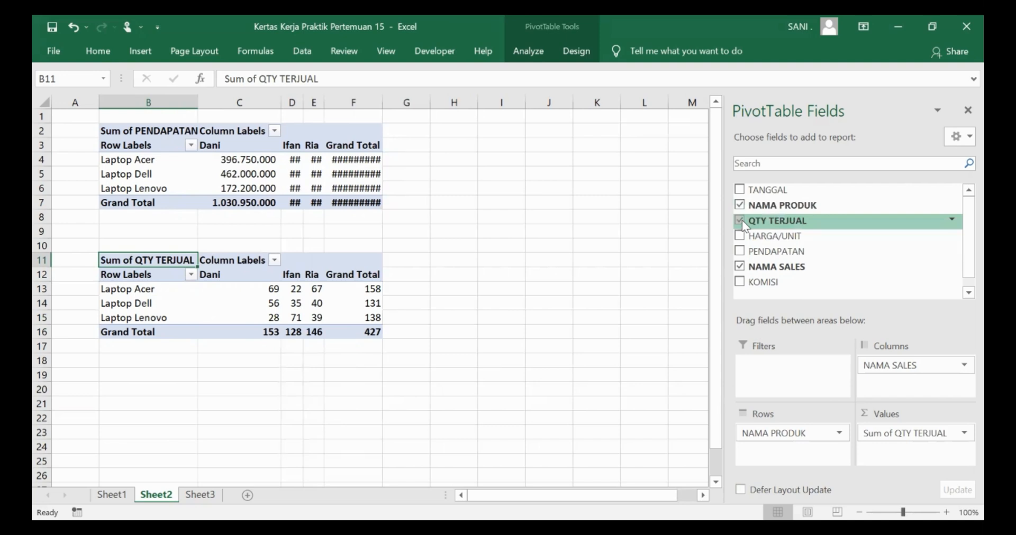
Auto-fit columns C to F again so both PivotTables are readable, and check the quantity figures
click(308, 372)
click(261, 102)
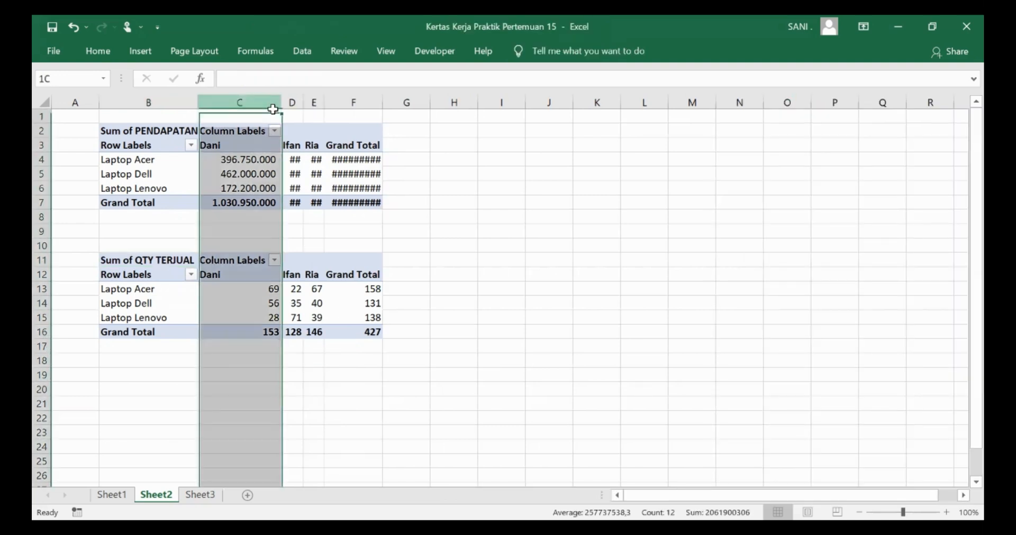
shift+click(378, 102)
double_click(382, 102)
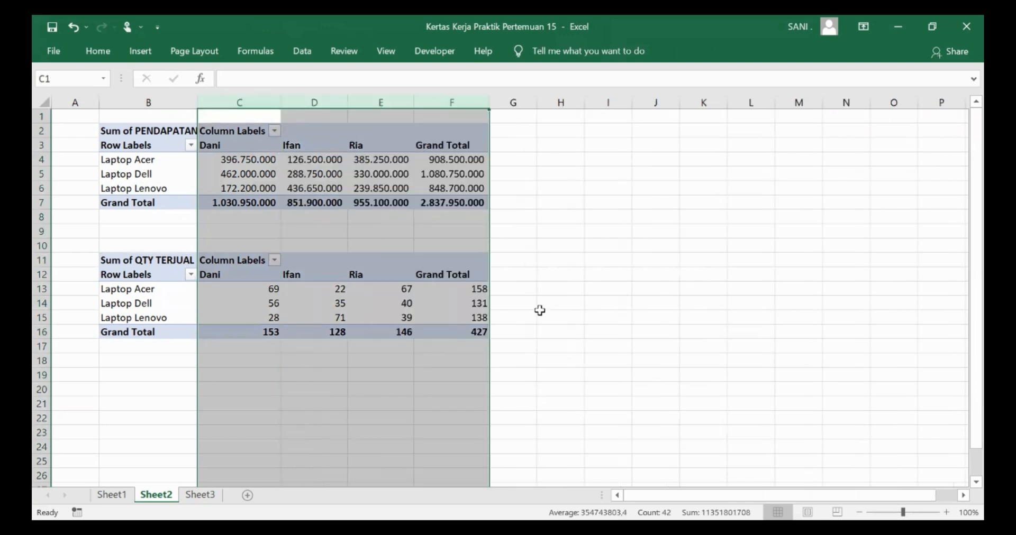
click(588, 376)
drag(274, 288, 477, 333)
click(155, 386)
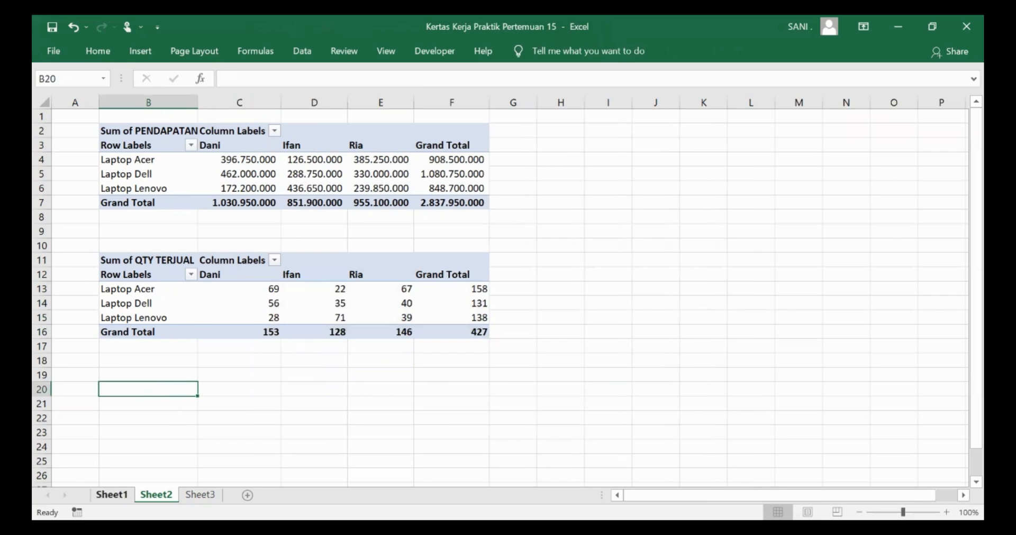
Read the third request on Sheet1 and start a PivotTable for it with Sheet1!$B$6:$H$90 as the source range
key(ctrl+Page_Up)
scroll(174, 361, down, 13)
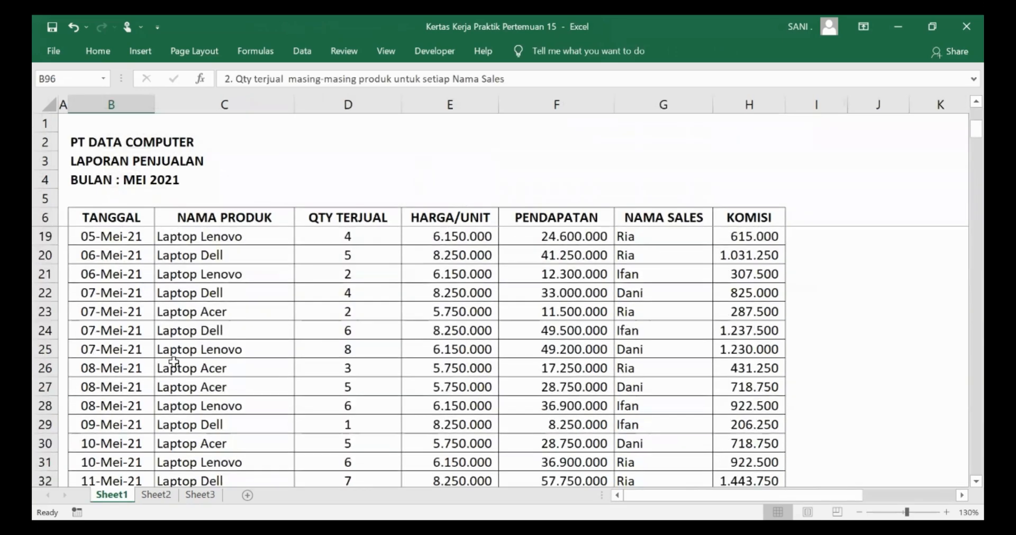
scroll(173, 361, down, 15)
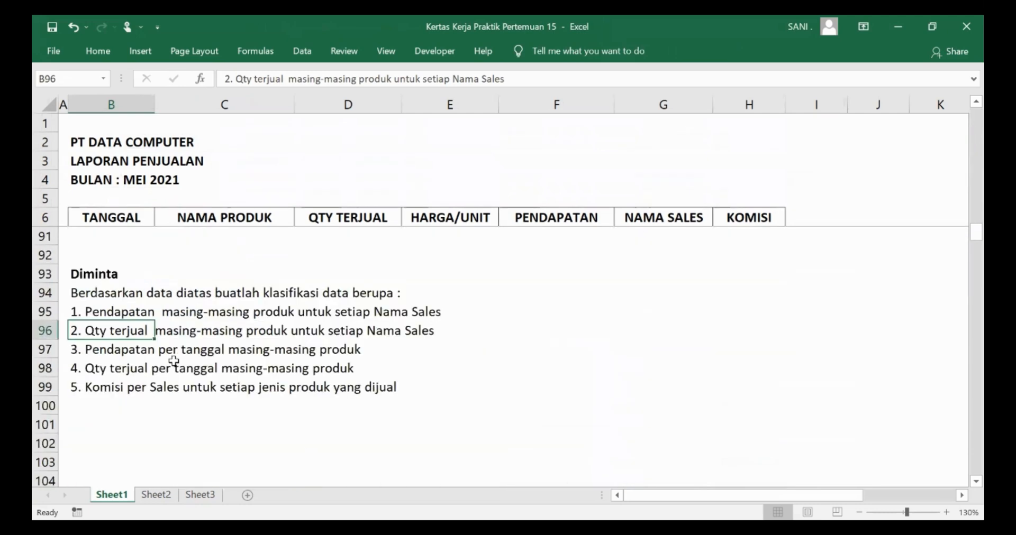
click(118, 350)
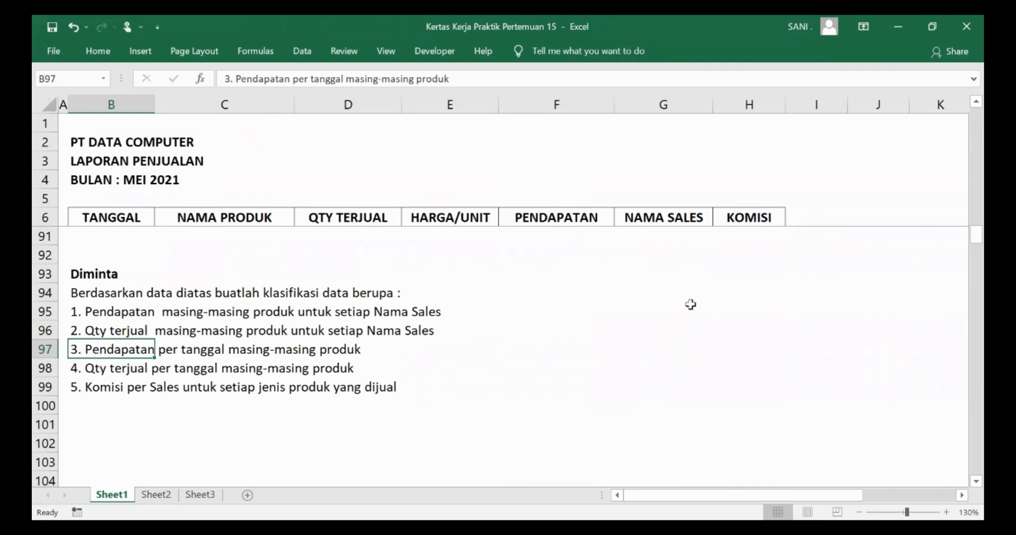
click(641, 333)
click(140, 51)
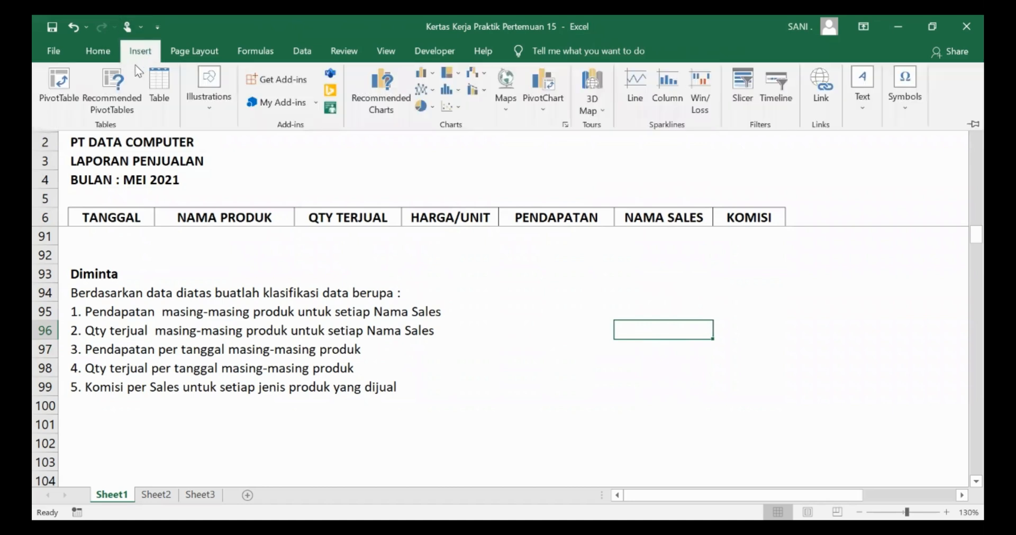
click(58, 83)
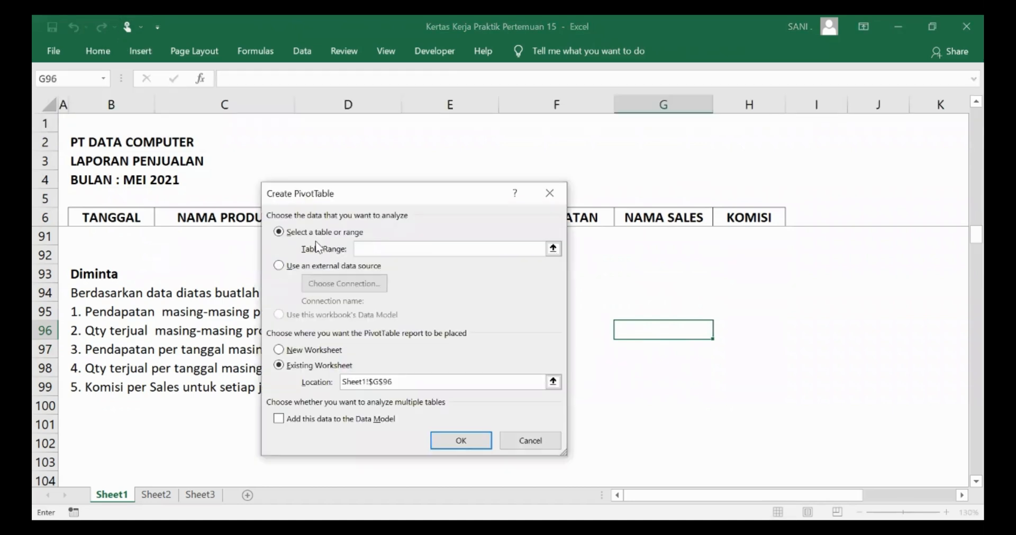
click(553, 250)
scroll(712, 281, up, 4)
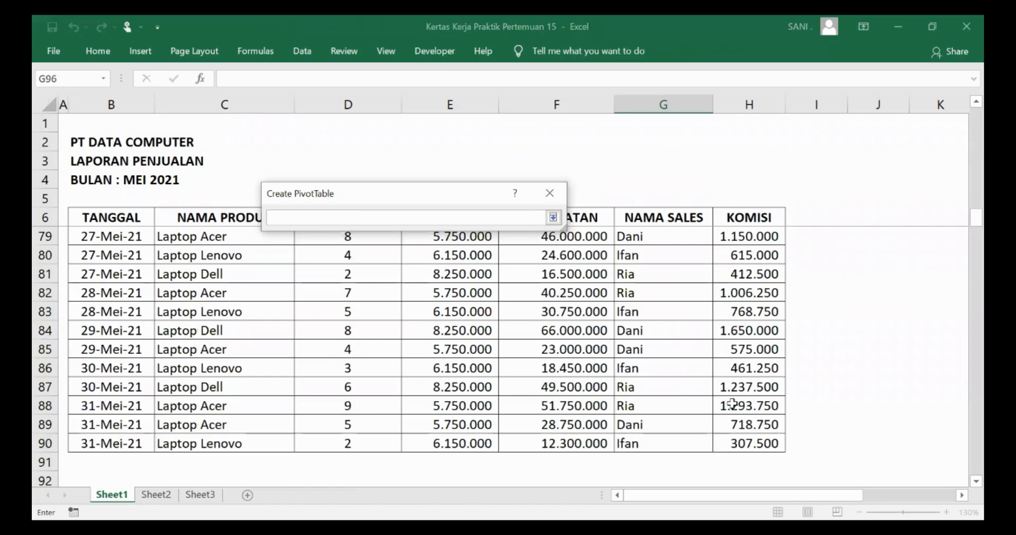
click(765, 451)
drag(37, 26, 109, 217)
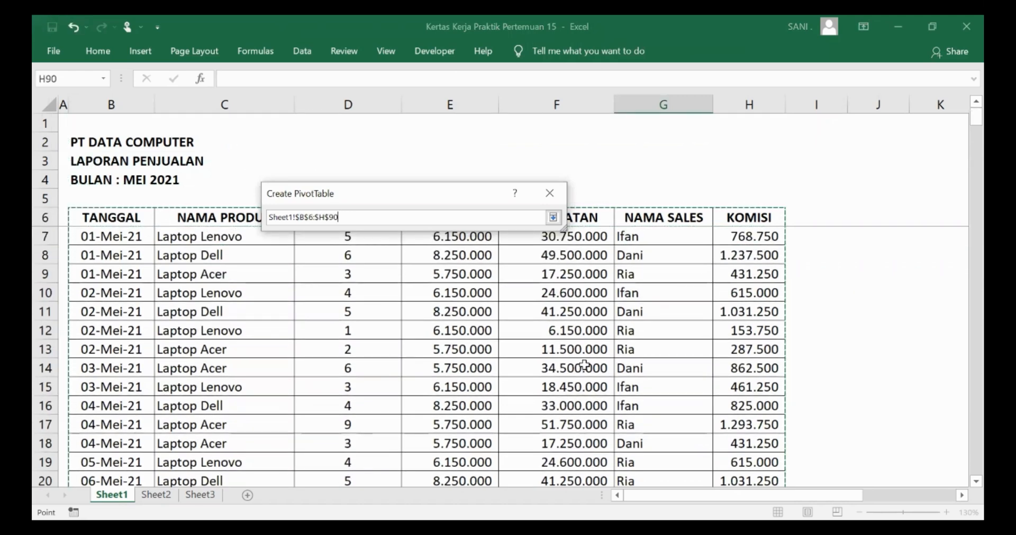
key(Return)
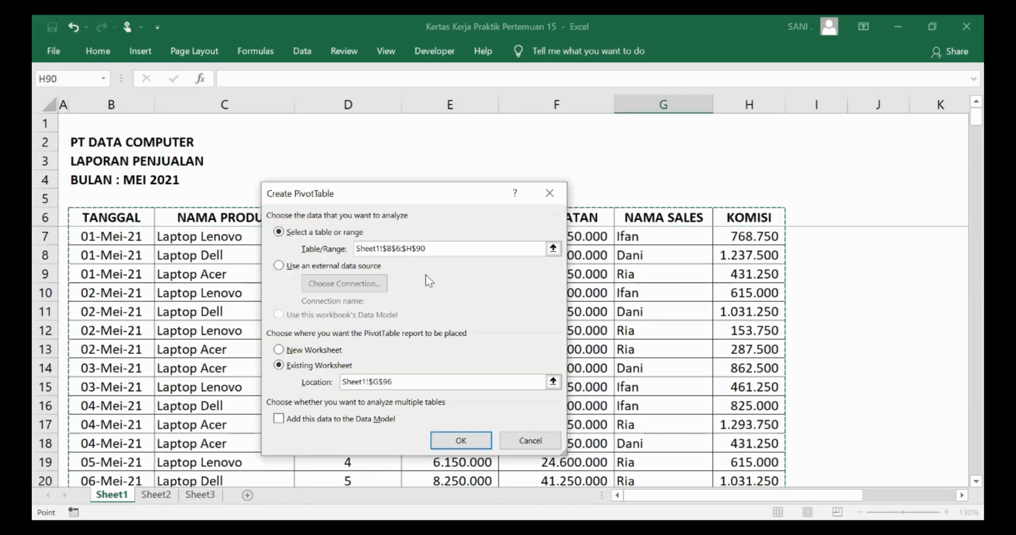
Set the third PivotTable's location to cell B20 on Sheet2 and create it
click(331, 374)
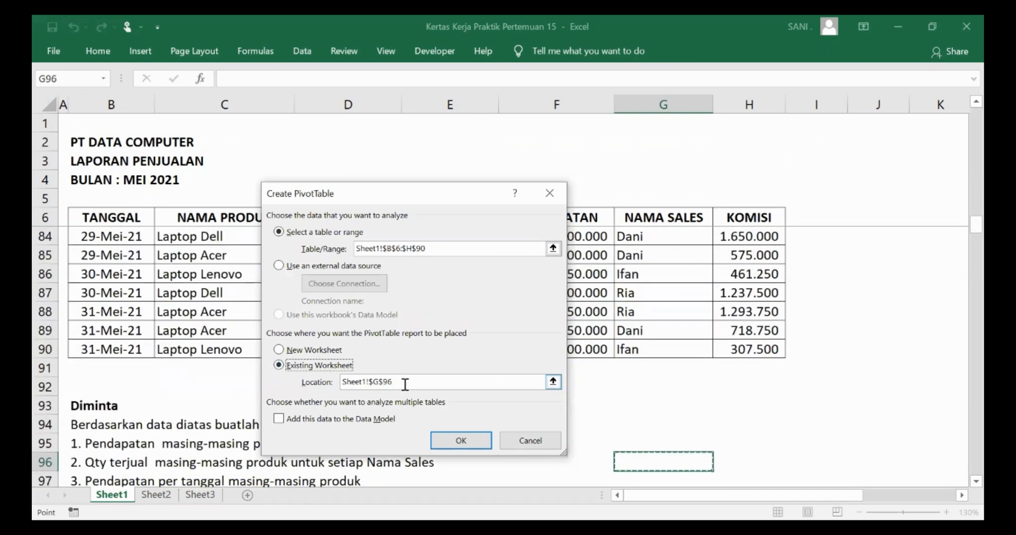
drag(405, 383, 337, 357)
key(BackSpace)
click(156, 495)
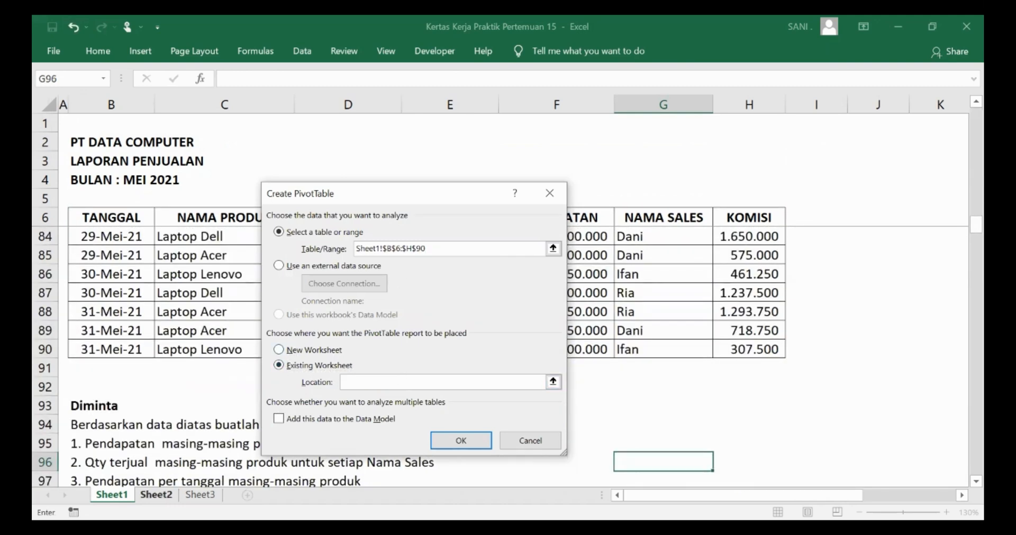
click(146, 389)
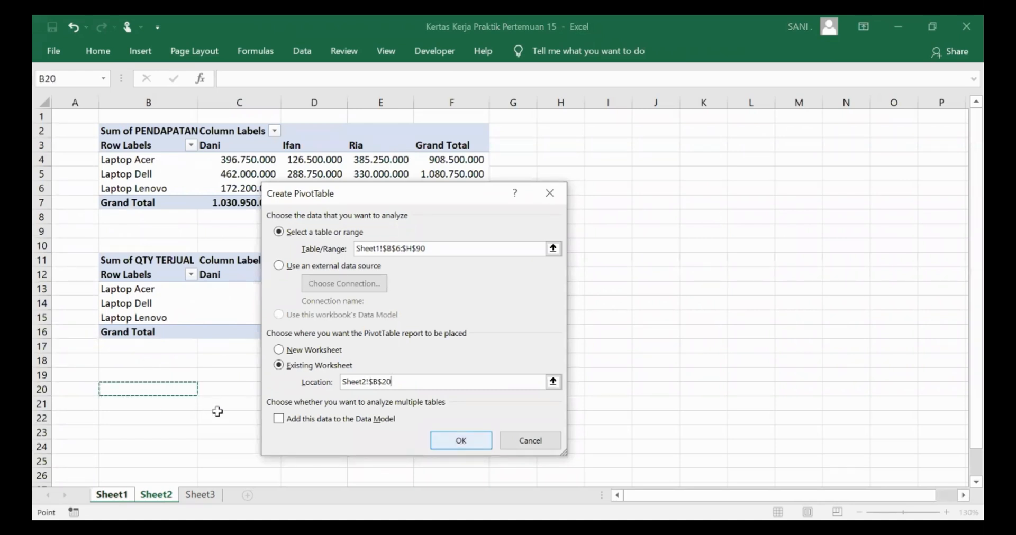
key(Tab)
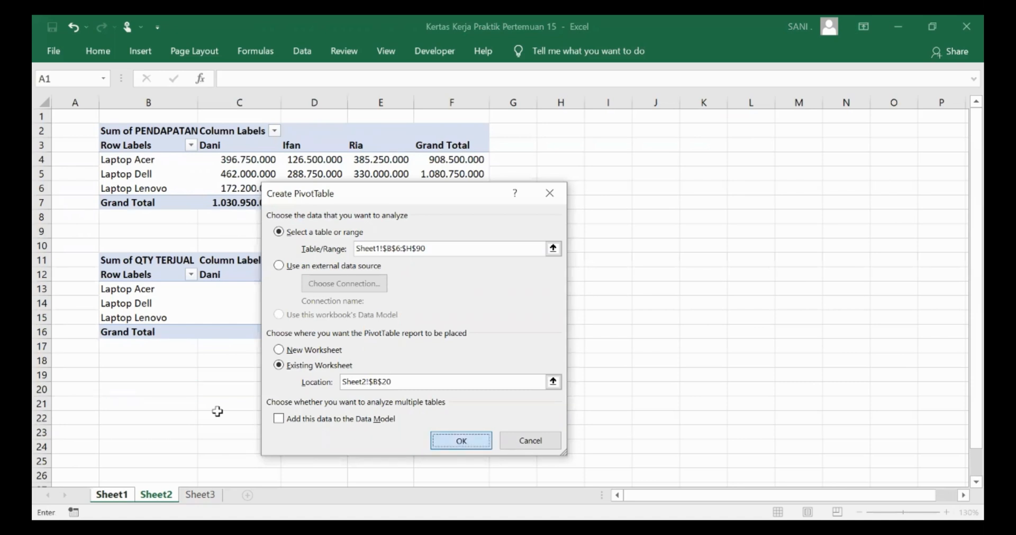
key(Return)
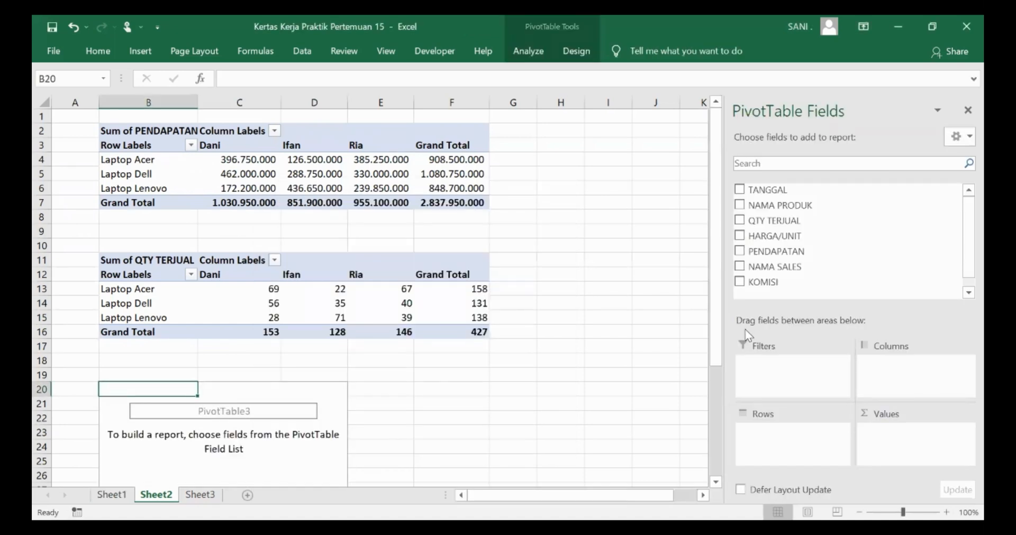
Lay out the PivotTable at B20 with TANGGAL as rows, NAMA PRODUK as columns and the sum of PENDAPATAN as values
scroll(362, 370, down, 2)
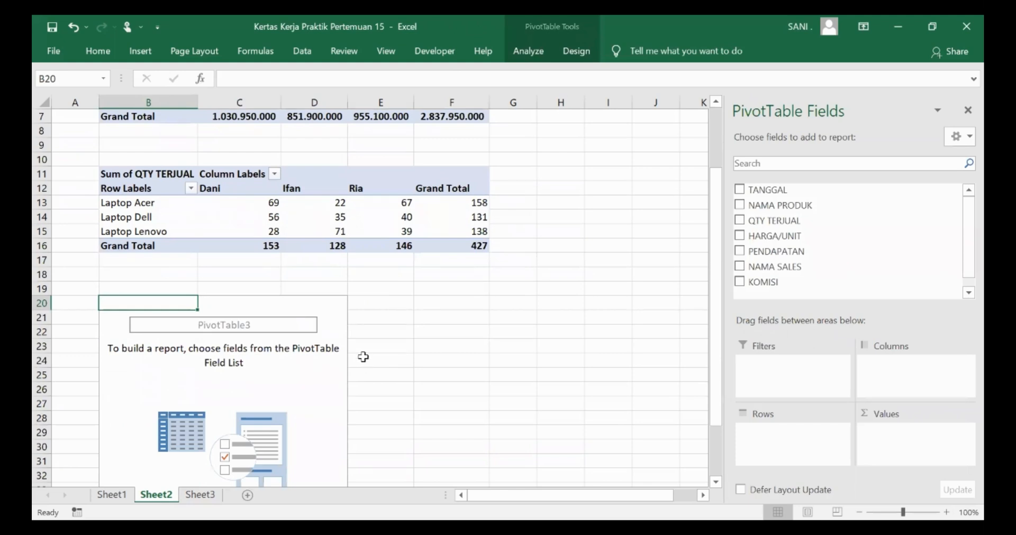
click(739, 190)
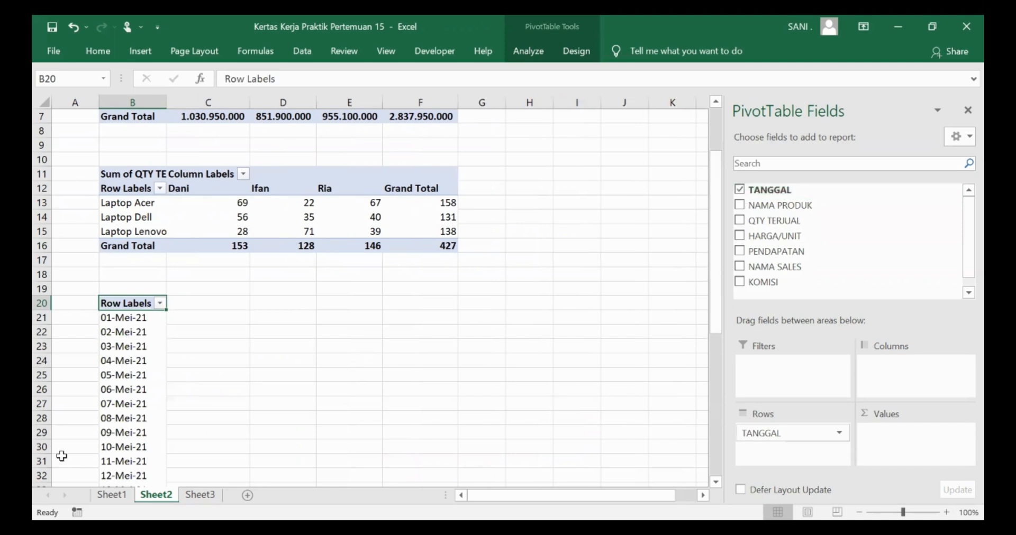
click(111, 495)
scroll(105, 386, down, 2)
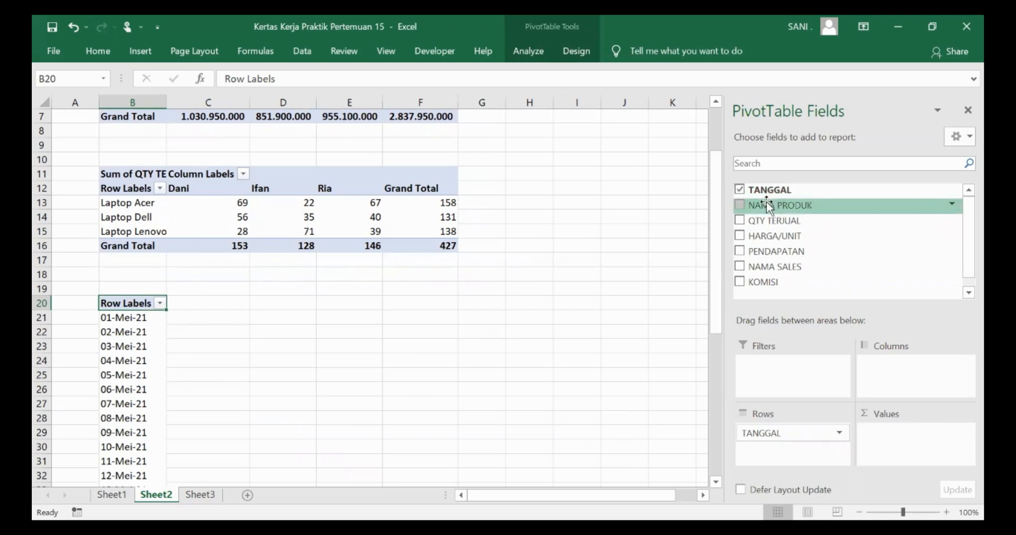
click(740, 205)
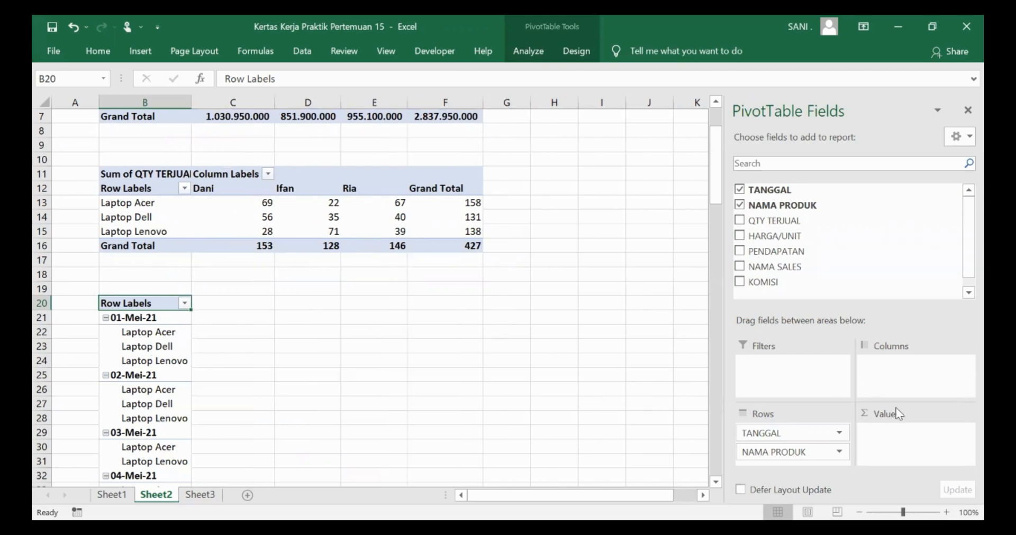
drag(769, 459, 880, 391)
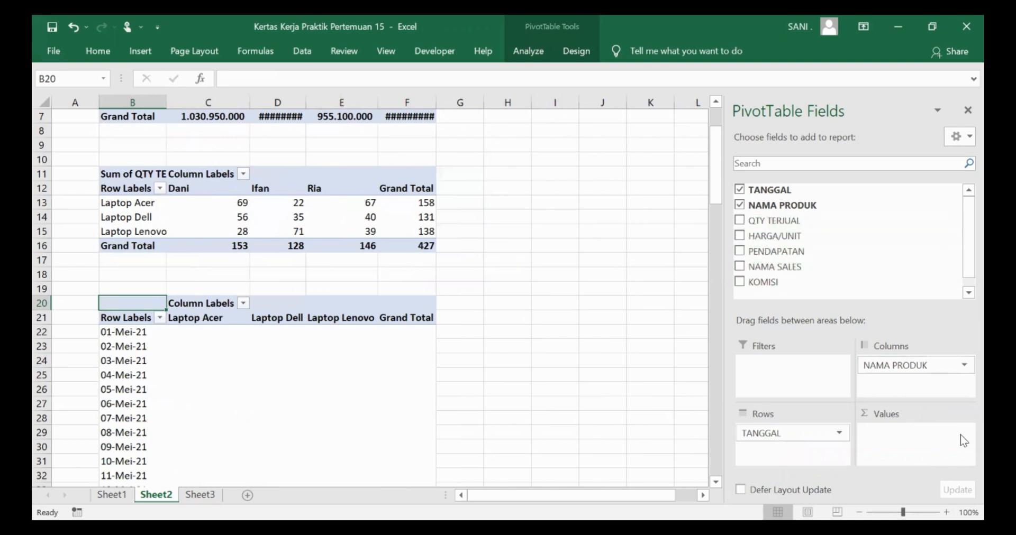
click(740, 250)
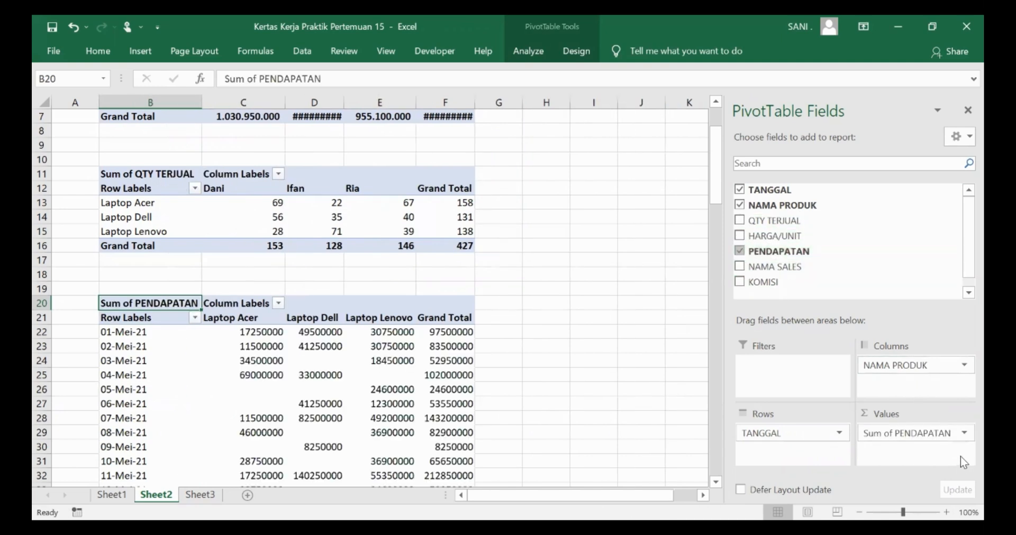
Format the third PivotTable's revenue figures in C22:F53 with thousands separators and no decimals
scroll(296, 325, down, 2)
drag(257, 243, 474, 465)
click(98, 50)
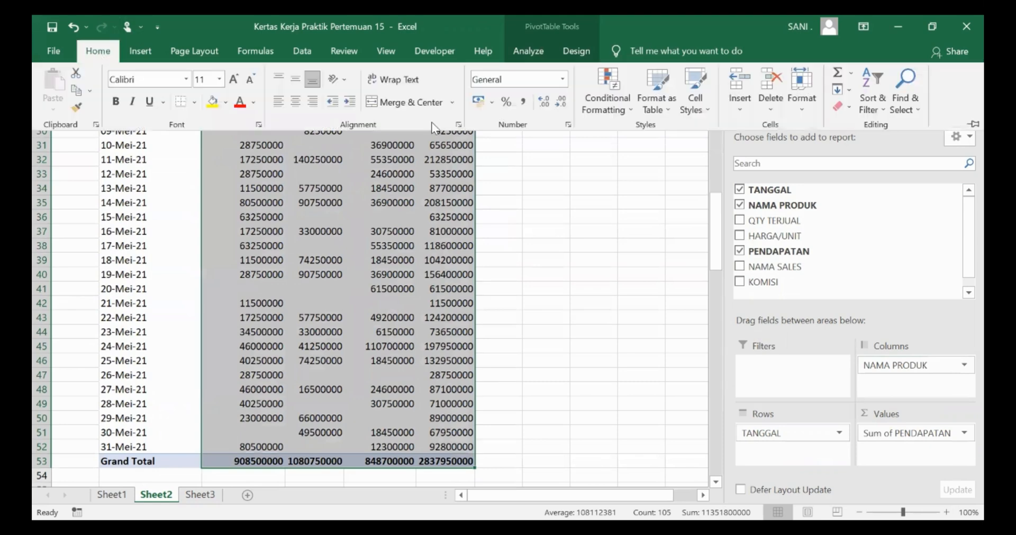
click(523, 102)
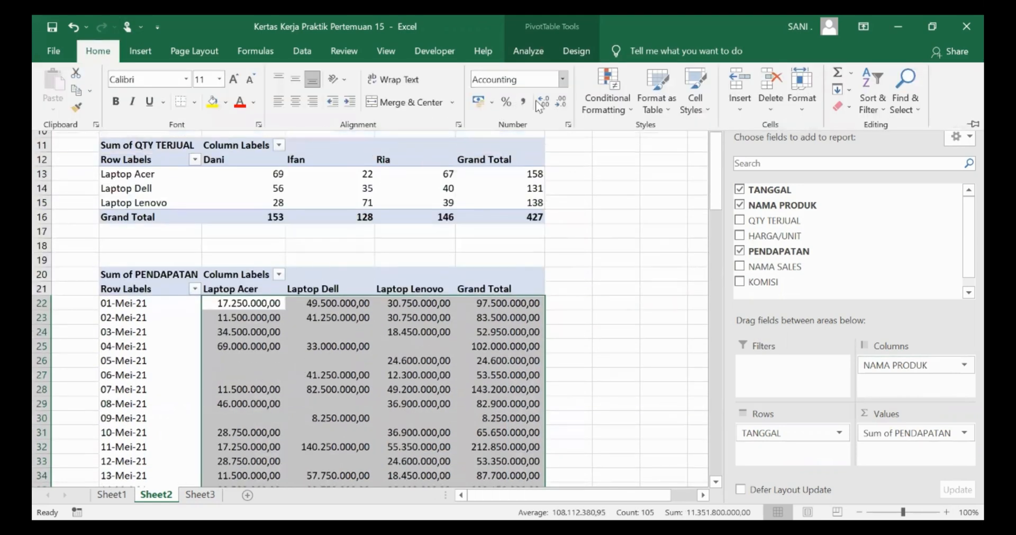
click(560, 100)
click(560, 100)
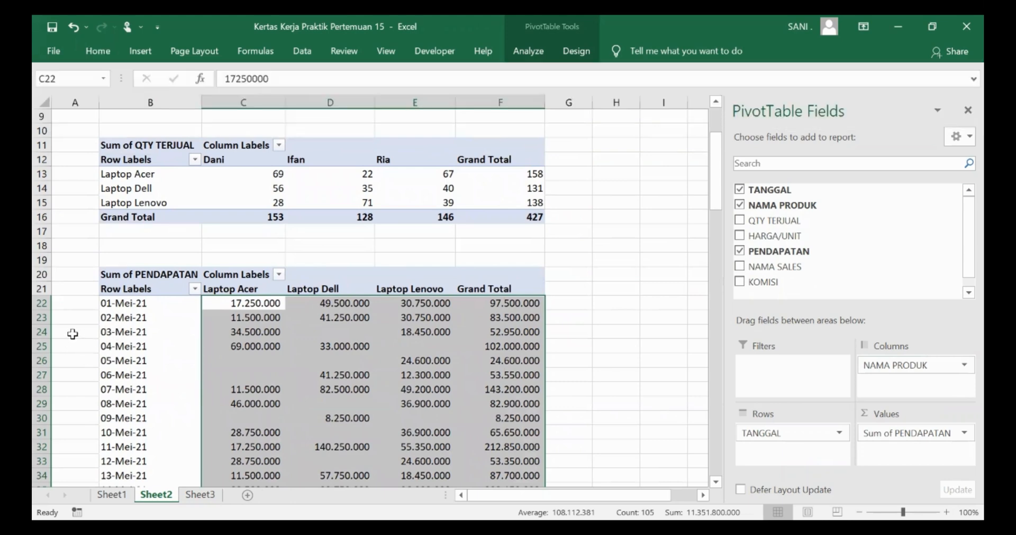
Examine the revenue per product for 03-Mei-21 and the grand totals, comparing them with the other PivotTables
click(41, 332)
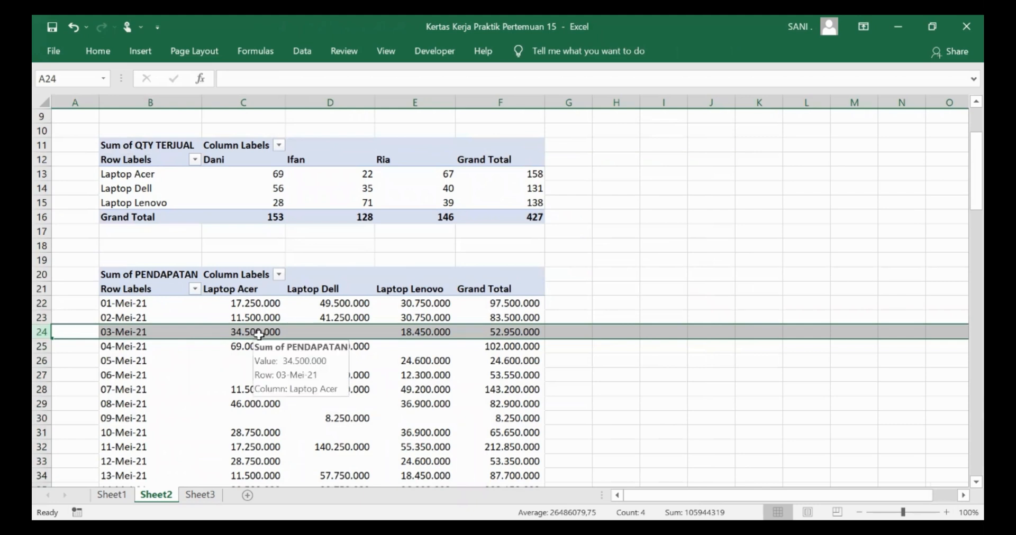
click(347, 330)
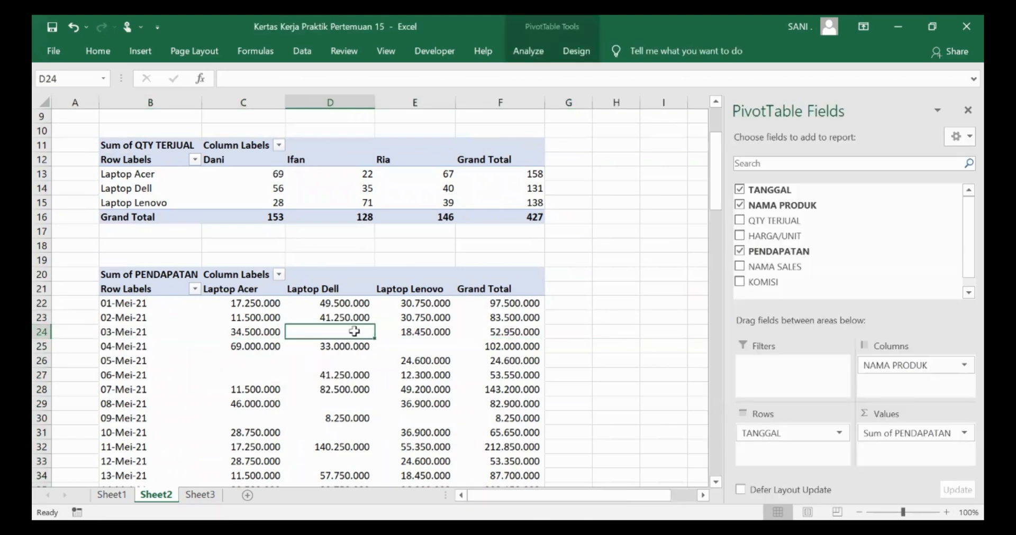
click(430, 332)
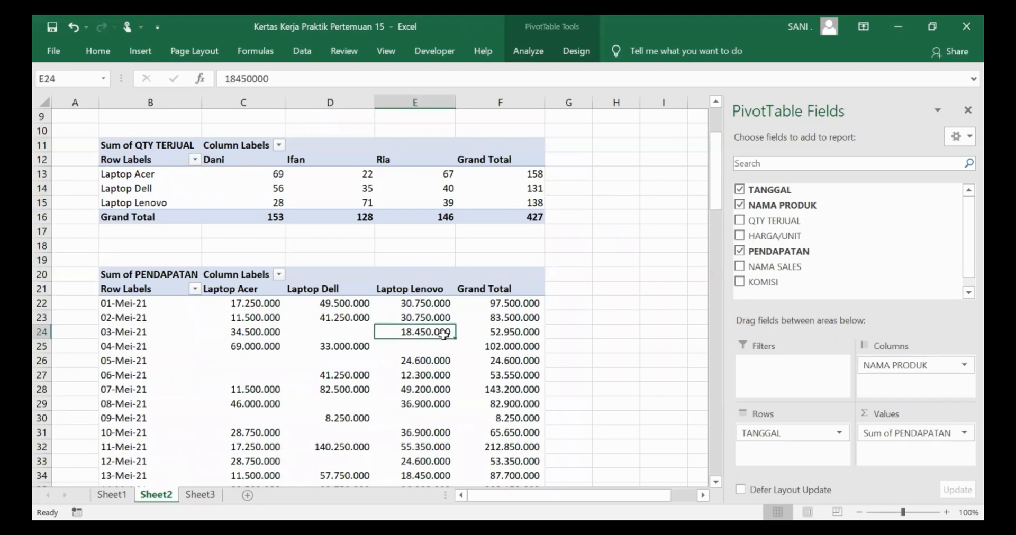
click(520, 332)
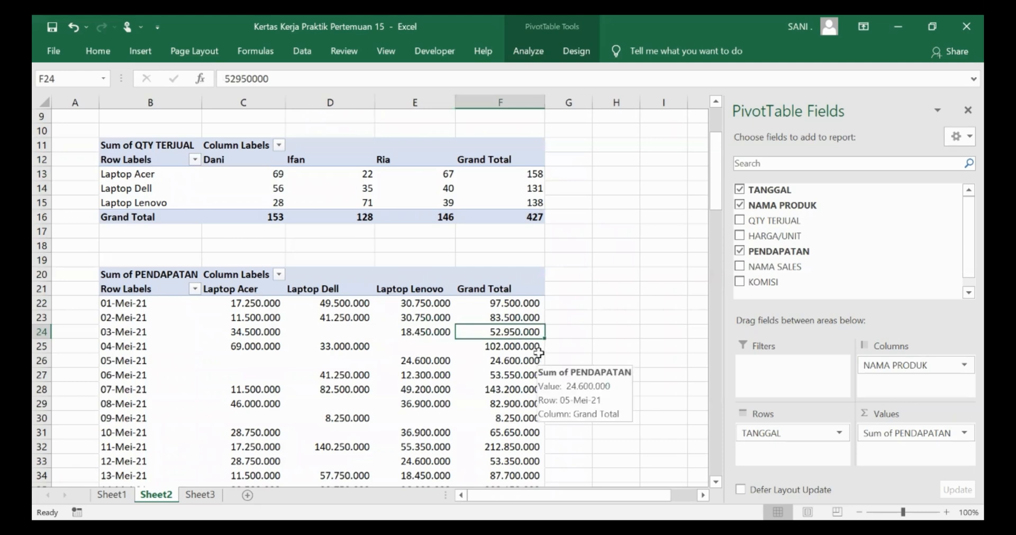
scroll(505, 350, down, 2)
scroll(505, 350, down, 5)
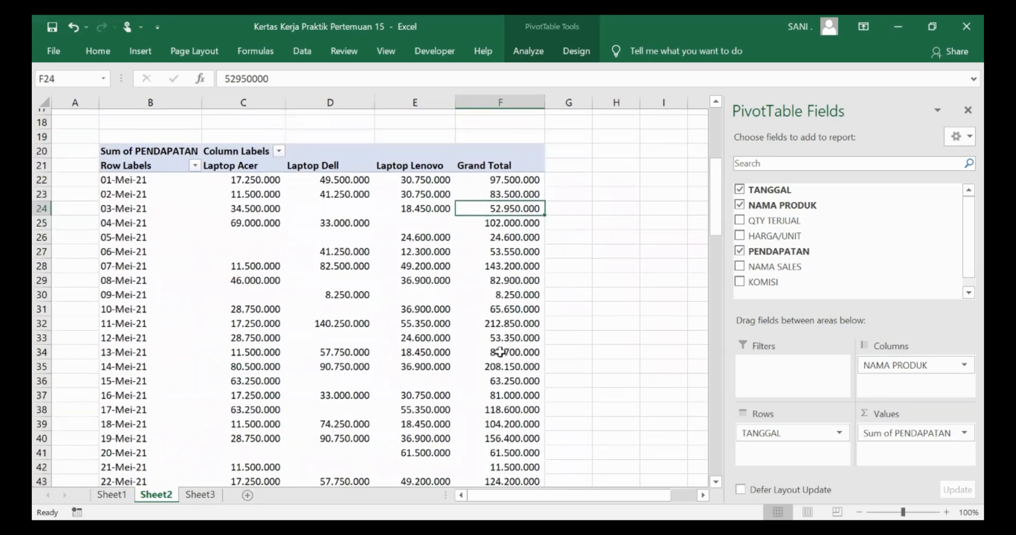
scroll(404, 318, down, 3)
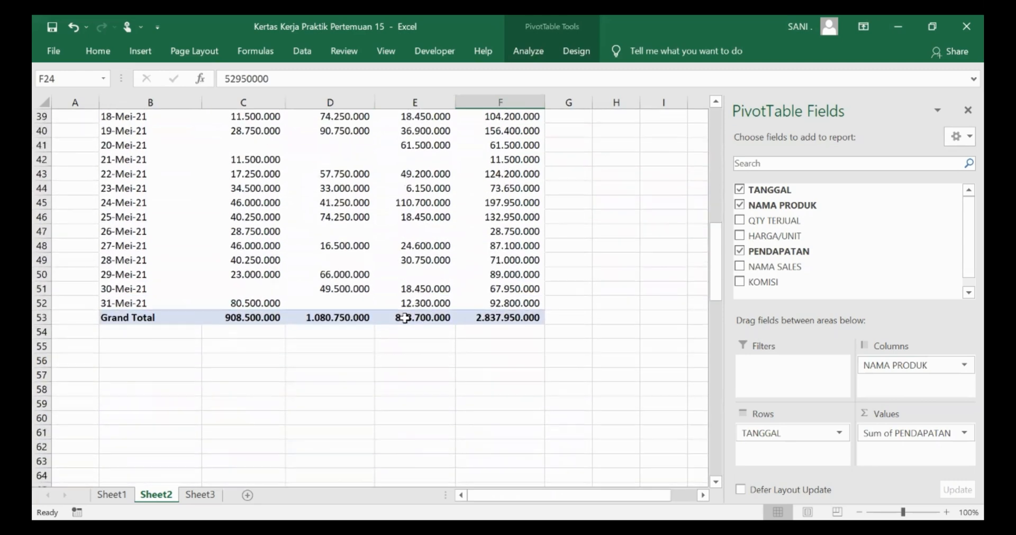
scroll(404, 318, up, 11)
scroll(404, 318, up, 2)
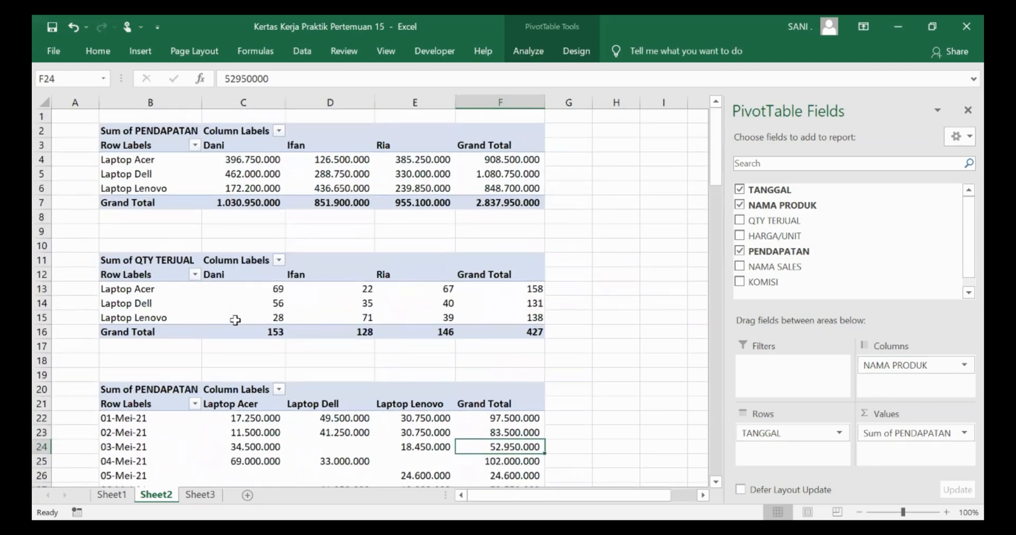
scroll(235, 320, down, 13)
Read the fourth request on Sheet1 and start a PivotTable for it with Sheet1!$B$6:$H$90 as the source range
click(146, 359)
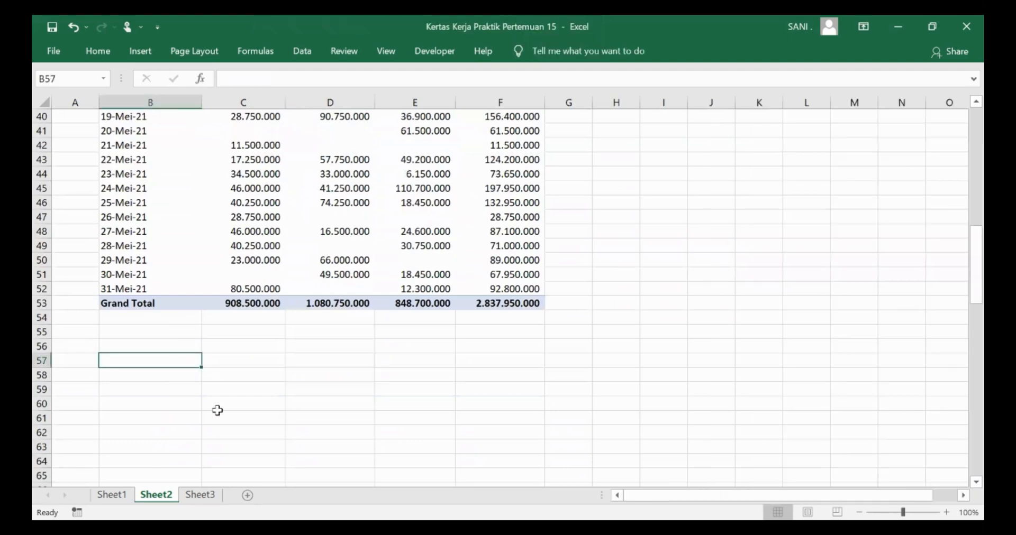
click(112, 495)
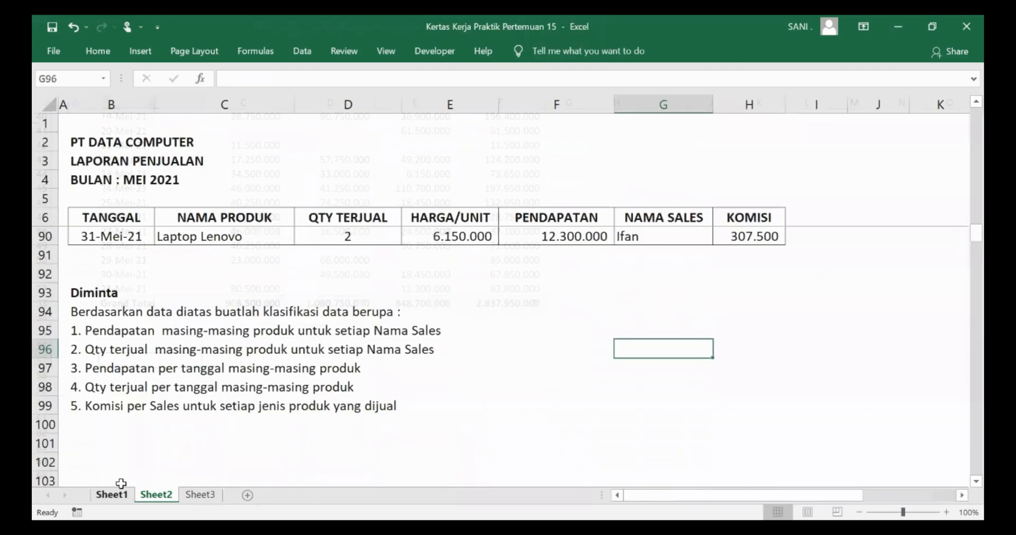
click(92, 333)
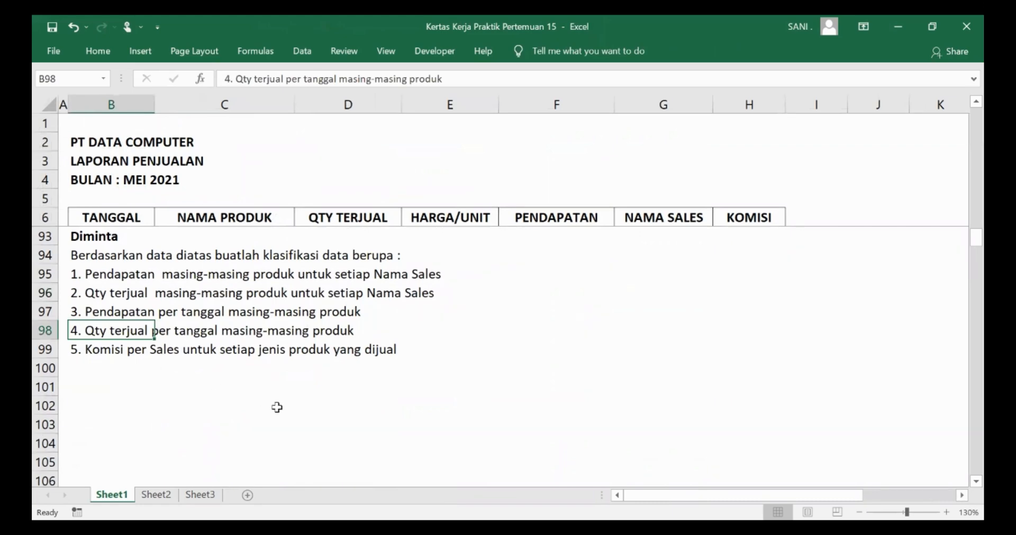
scroll(557, 376, up, 6)
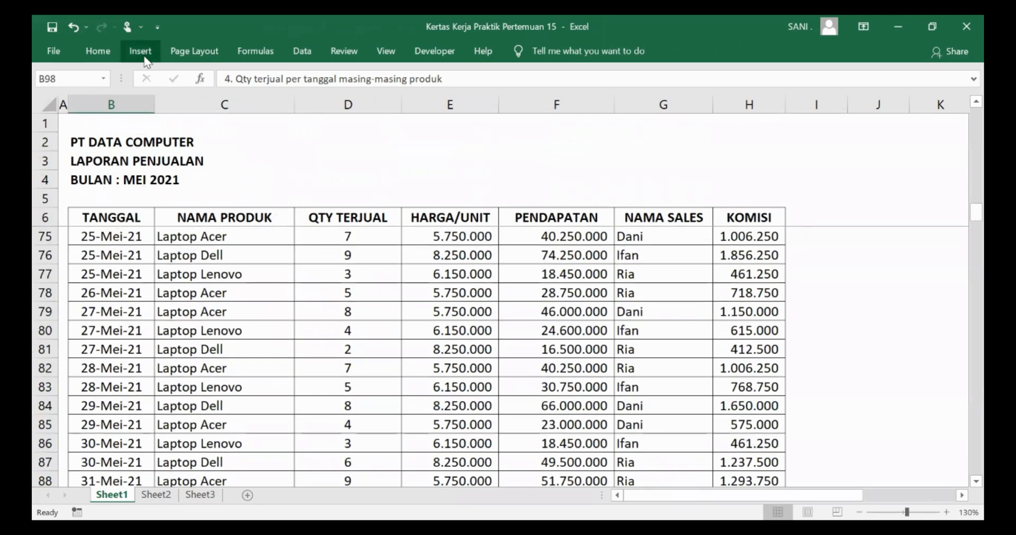
click(142, 53)
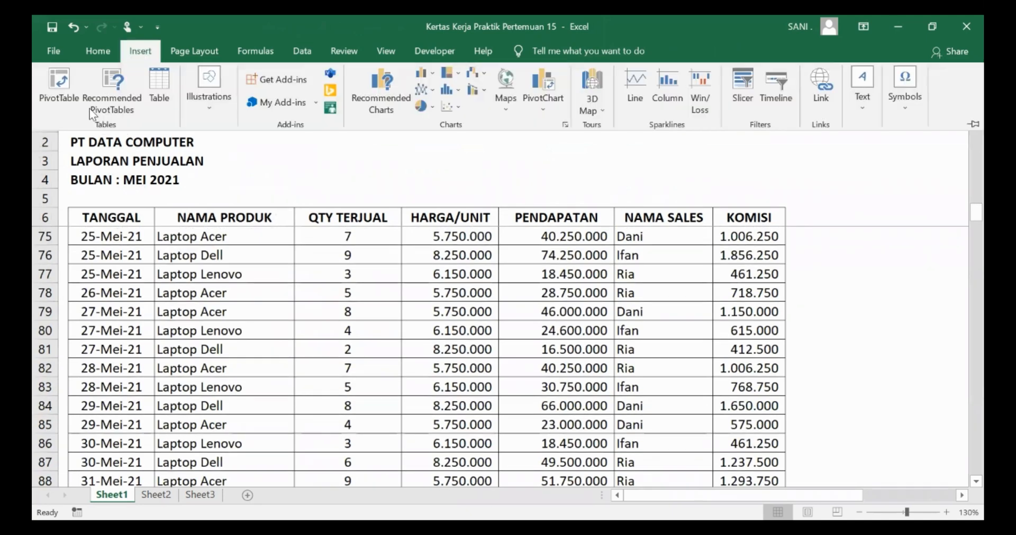
click(53, 88)
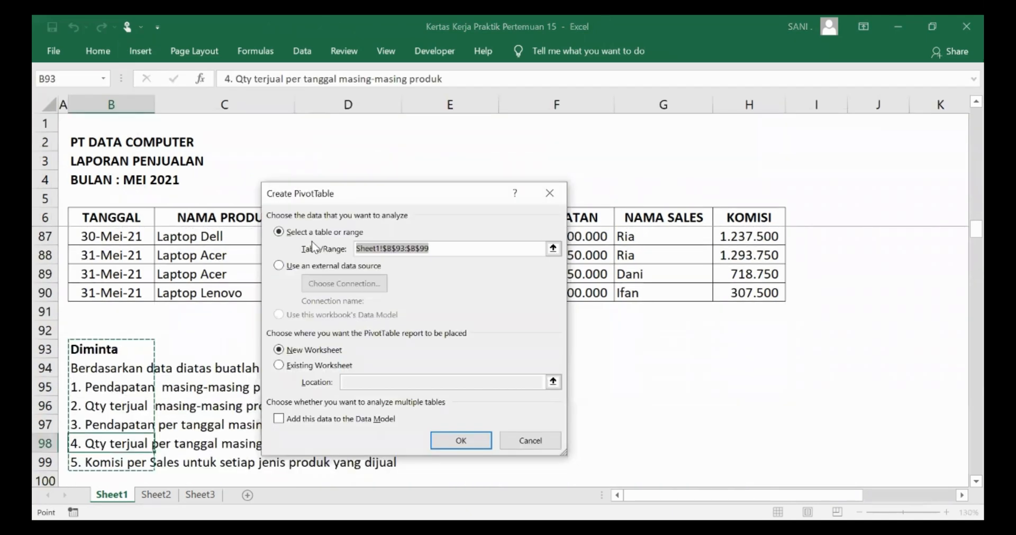
key(BackSpace)
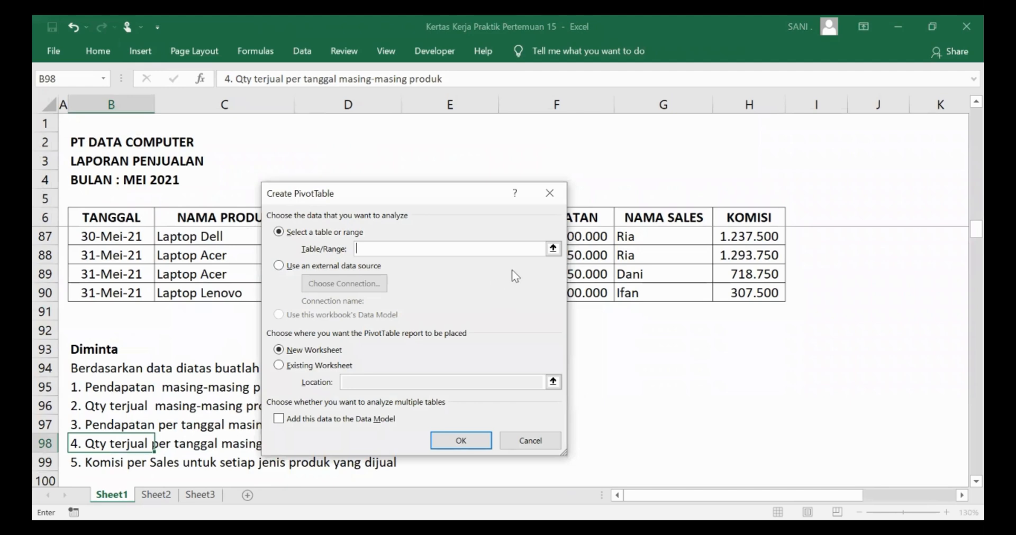
click(554, 248)
drag(757, 294, 112, 221)
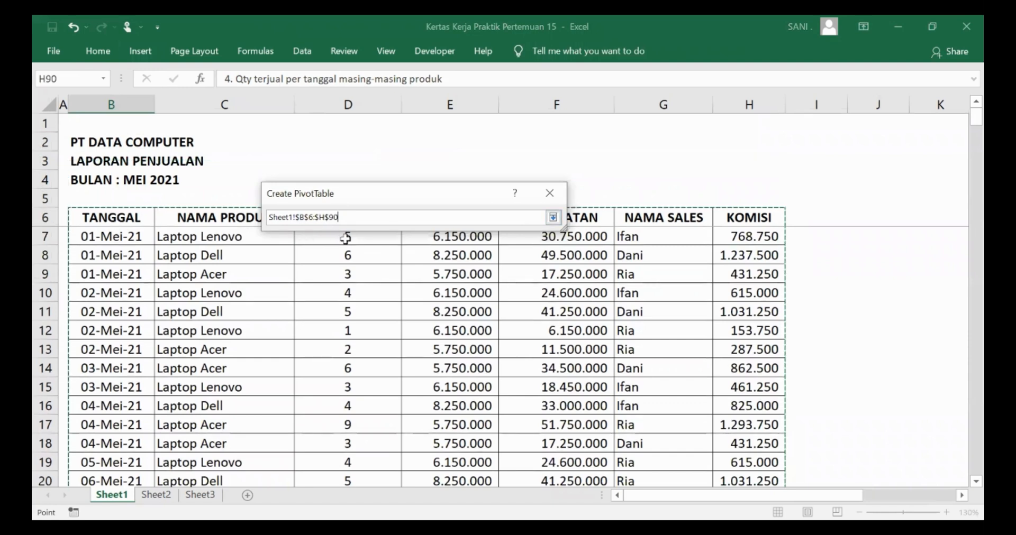
key(Return)
Set the fourth PivotTable's location to cell B57 on the existing Sheet2 and create it
click(290, 365)
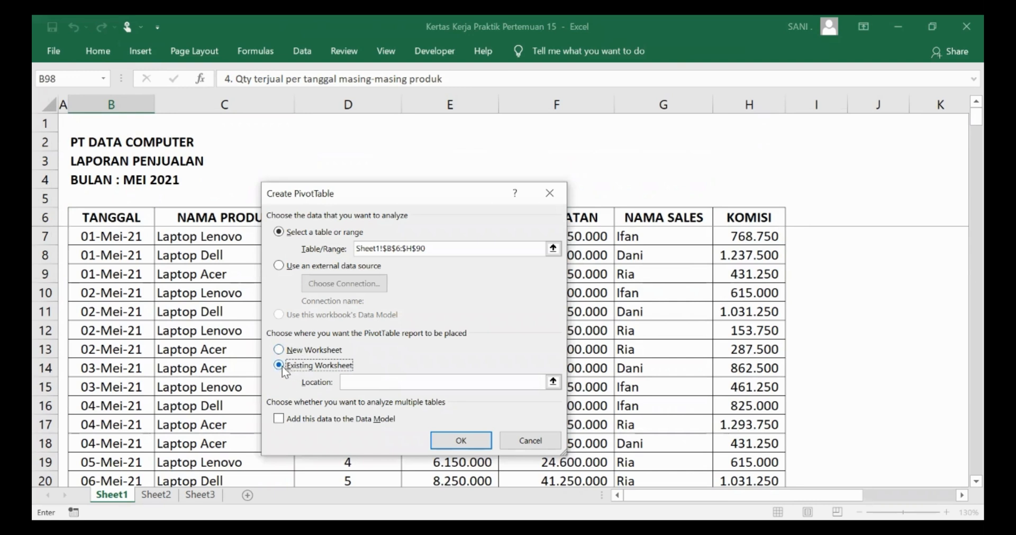
click(374, 383)
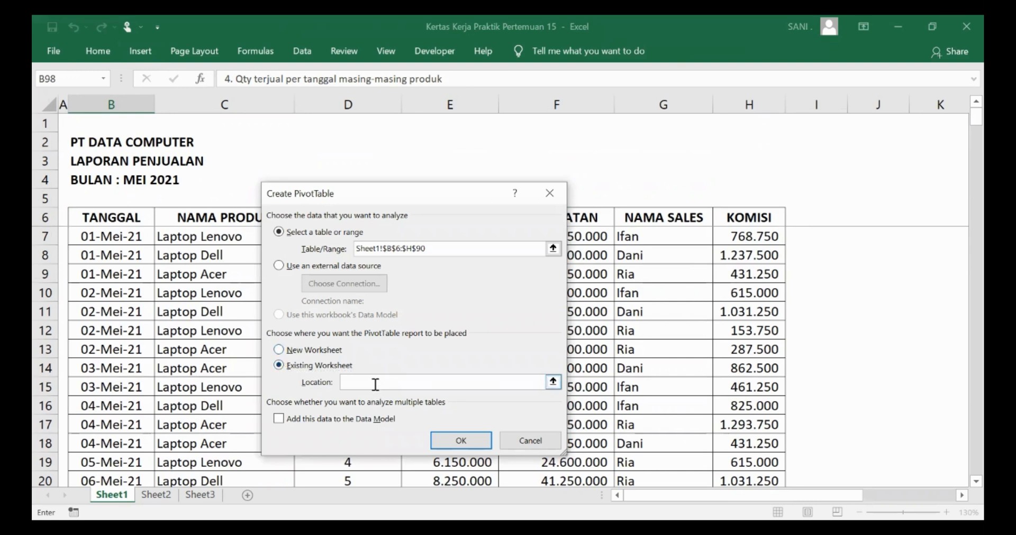
click(552, 382)
click(156, 495)
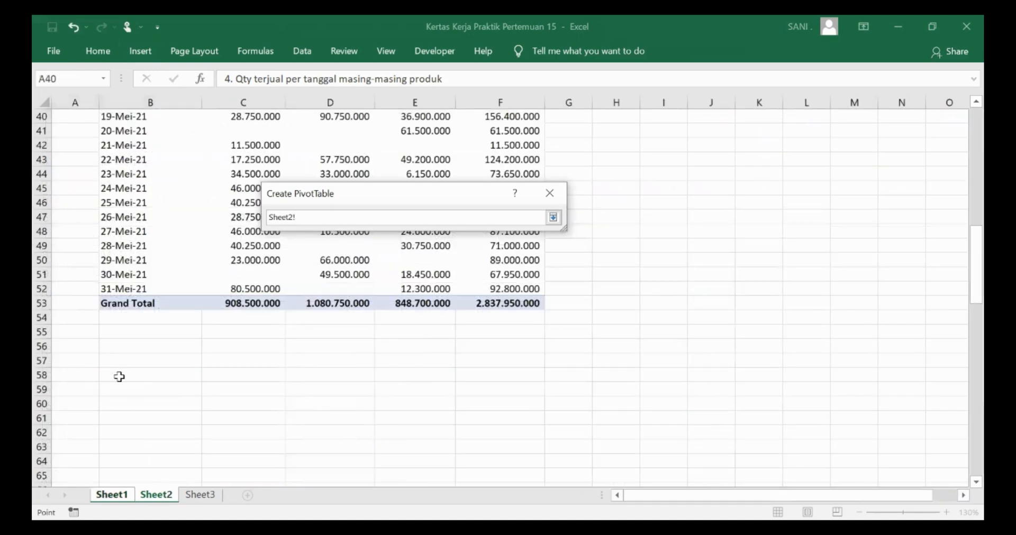
click(121, 362)
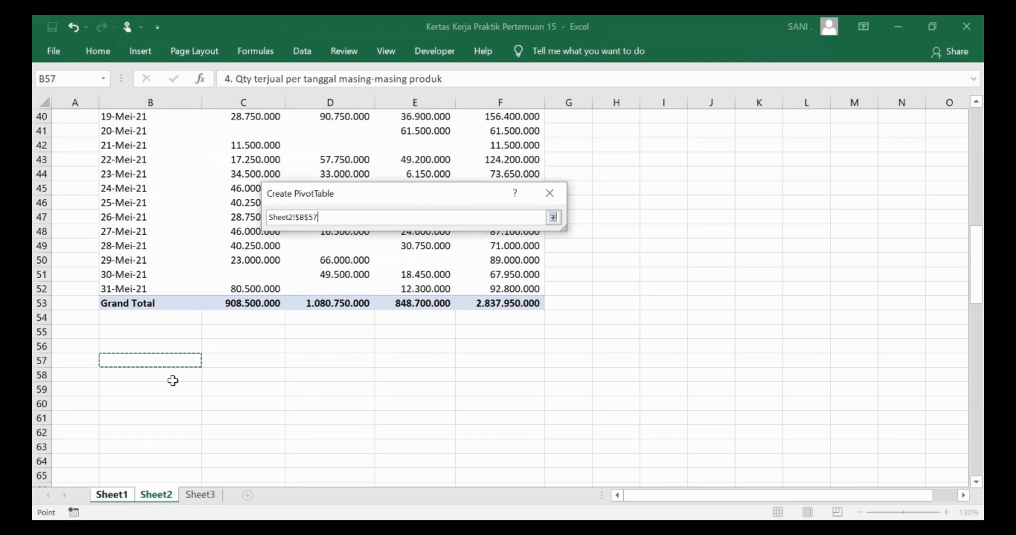
key(Return)
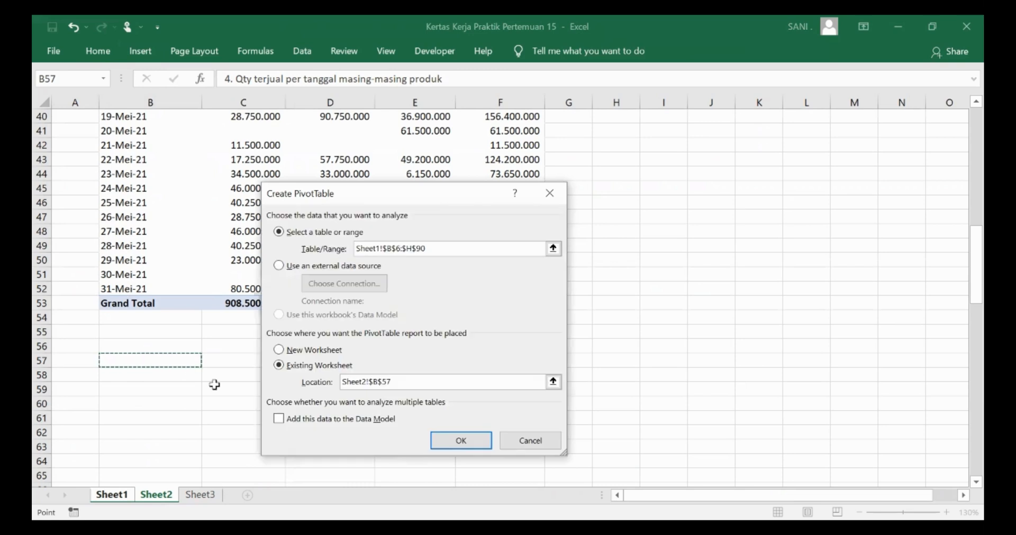
key(Return)
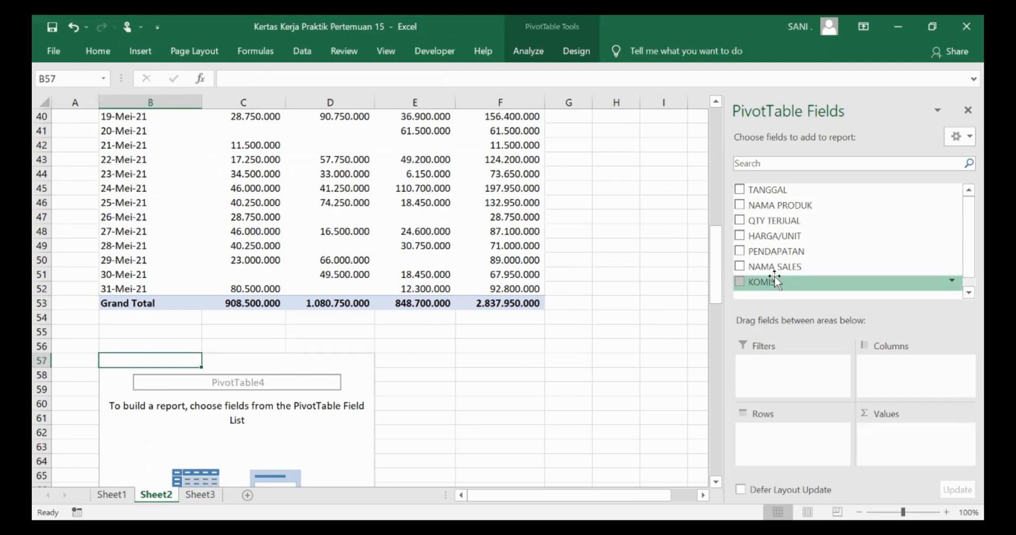
Lay out the PivotTable at B57 with TANGGAL as rows, NAMA PRODUK as columns and the sum of QTY TERJUAL as values
click(740, 189)
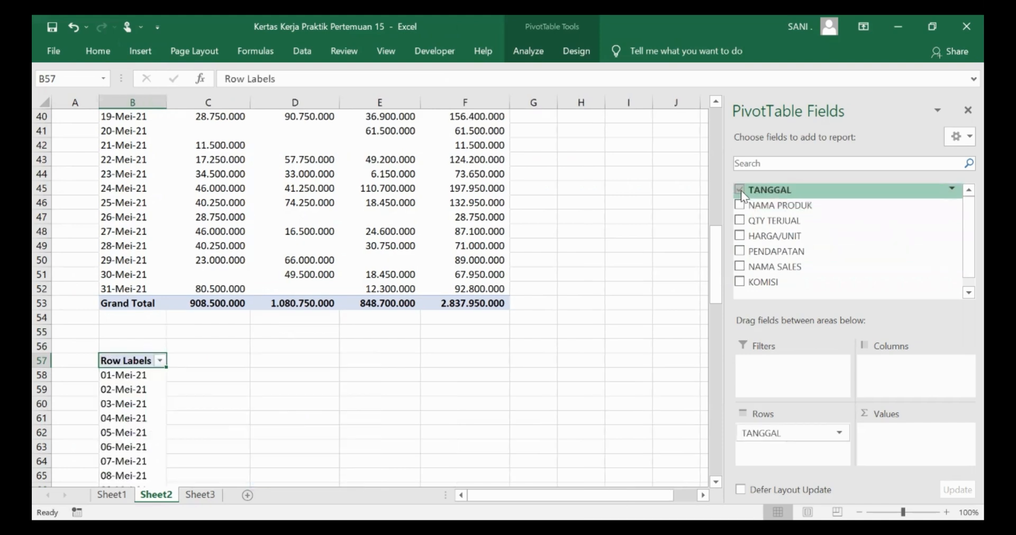
click(741, 206)
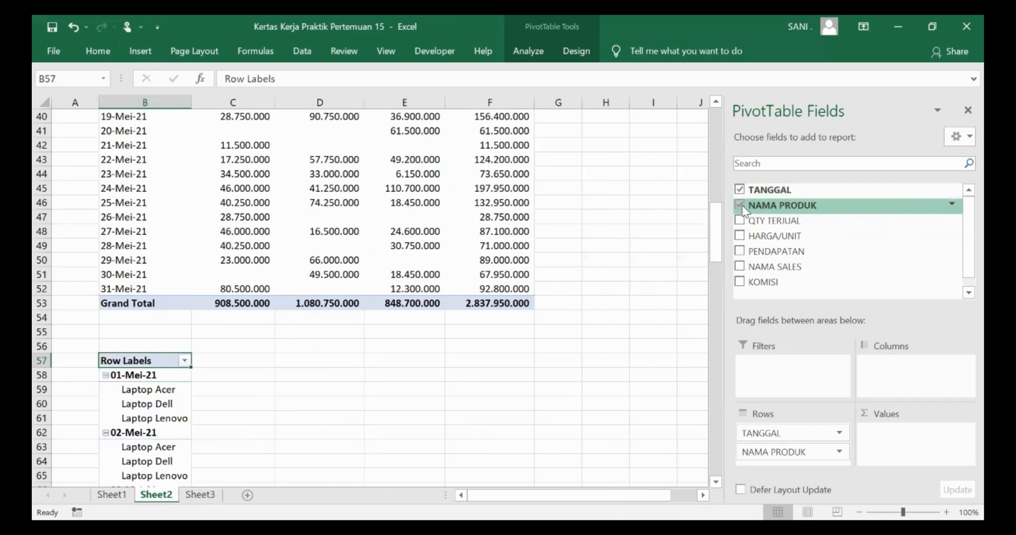
drag(791, 454, 894, 368)
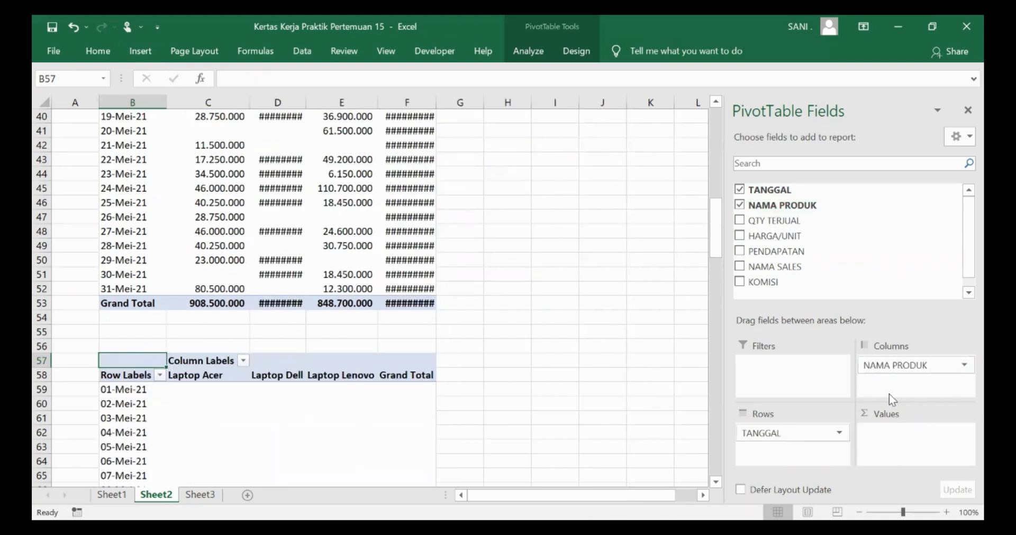
click(739, 220)
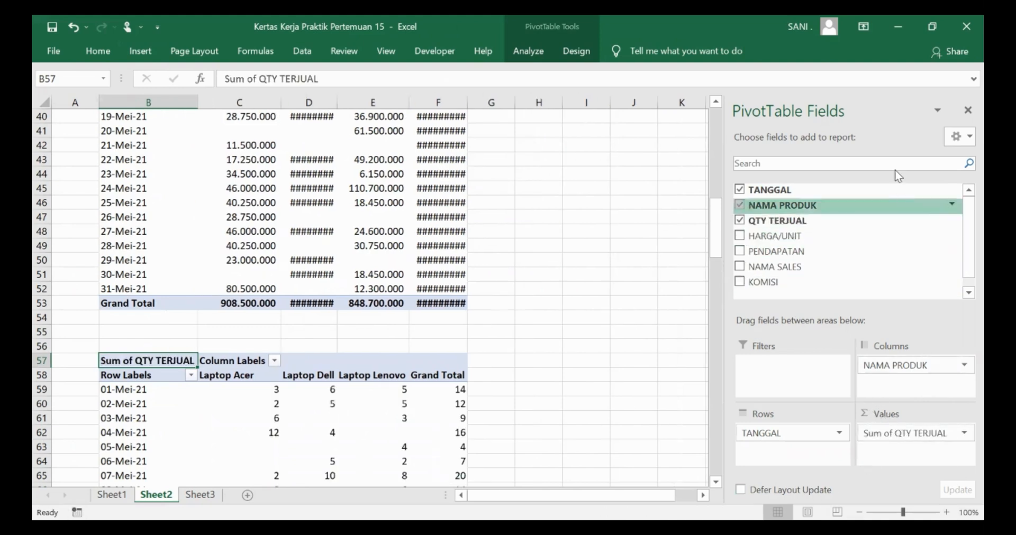
click(542, 387)
scroll(508, 377, down, 1)
scroll(508, 377, down, 7)
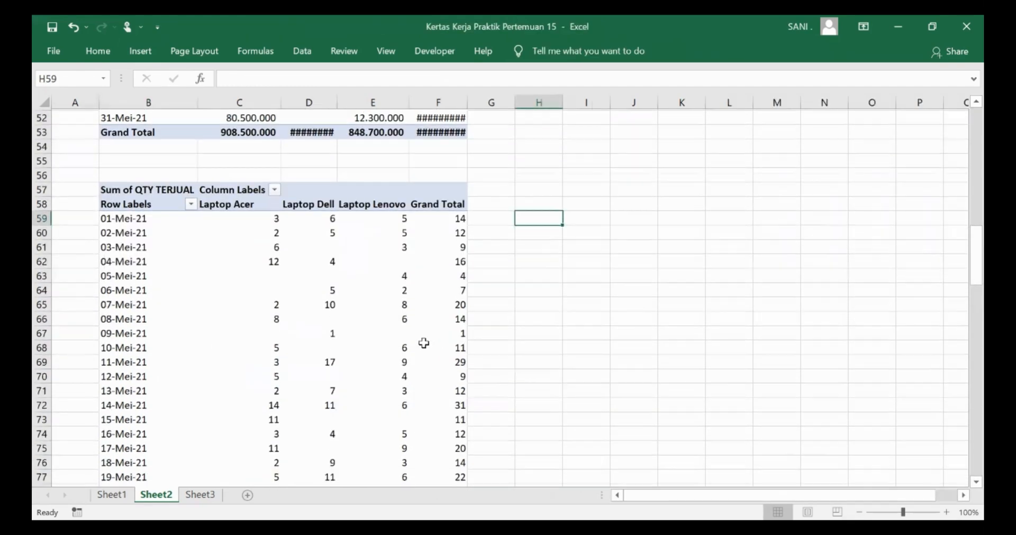
Auto-fit the widths of columns C to F on Sheet2 so the PivotTable revenue figures fit
scroll(308, 247, up, 3)
scroll(311, 253, up, 1)
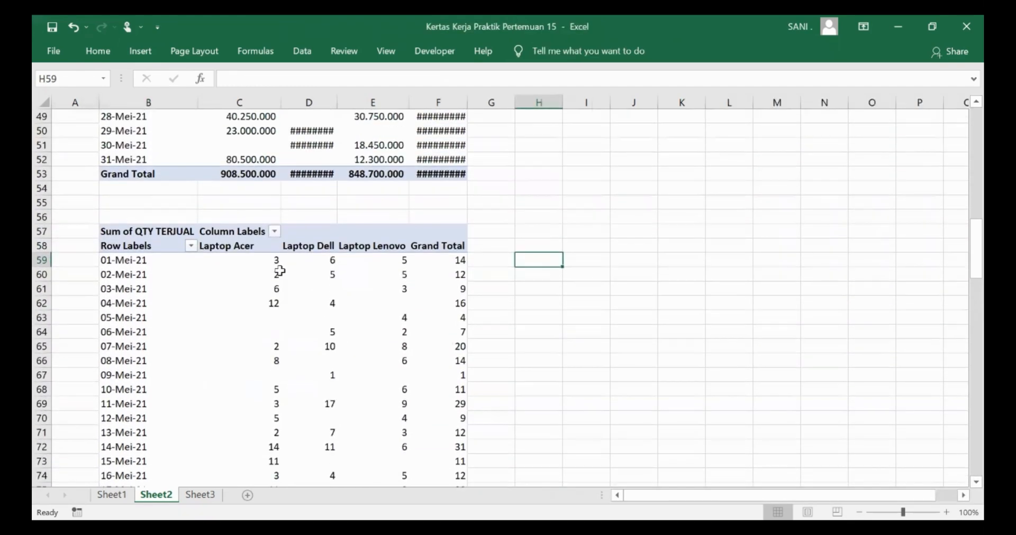
drag(268, 257, 447, 485)
scroll(360, 264, up, 8)
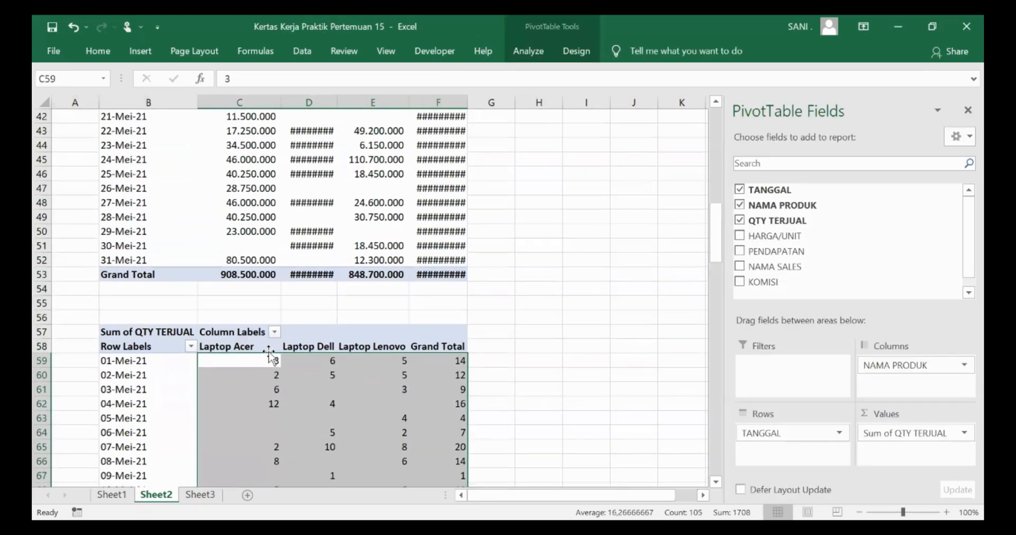
drag(259, 98, 467, 105)
double_click(467, 106)
scroll(543, 219, down, 4)
scroll(533, 252, up, 4)
scroll(487, 261, down, 5)
scroll(219, 413, down, 8)
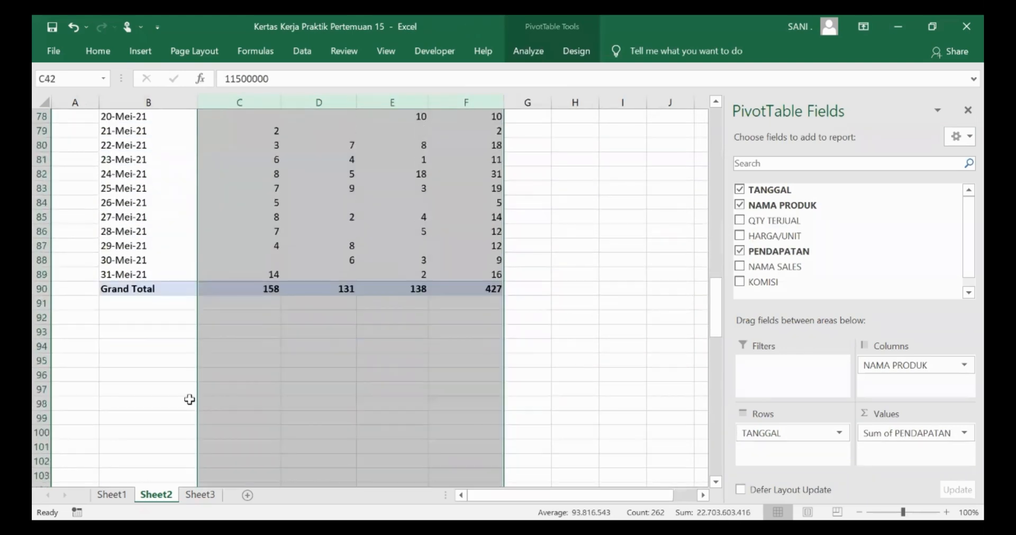
Read the fifth request on Sheet1 and check it against the NAMA SALES and KOMISI columns of the sales data
click(111, 495)
scroll(157, 361, down, 18)
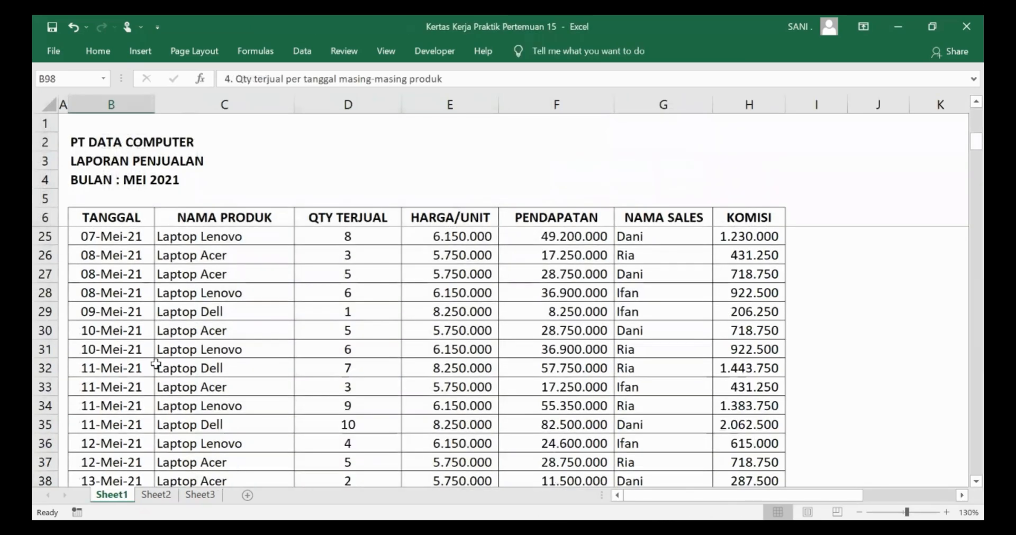
scroll(156, 362, down, 10)
scroll(156, 358, up, 2)
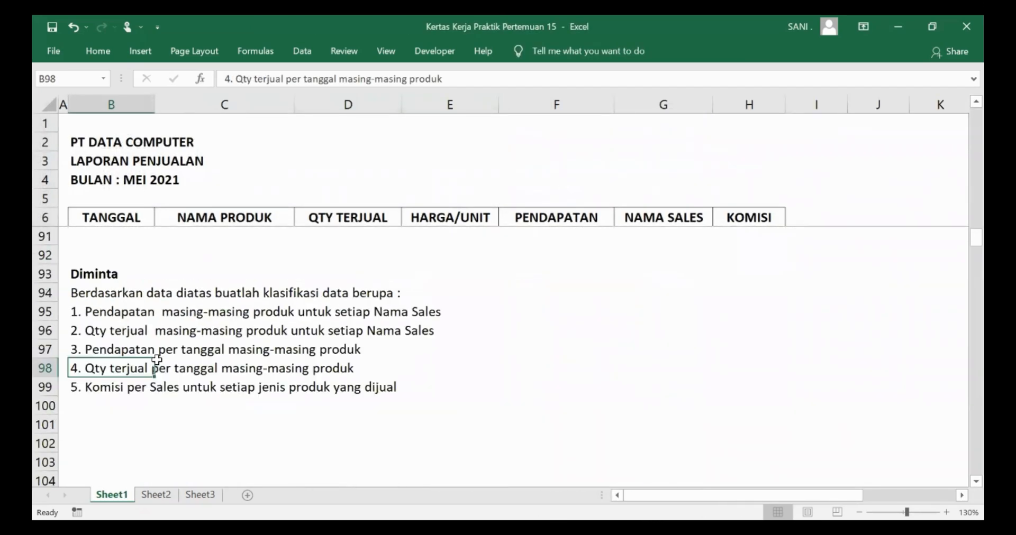
click(106, 382)
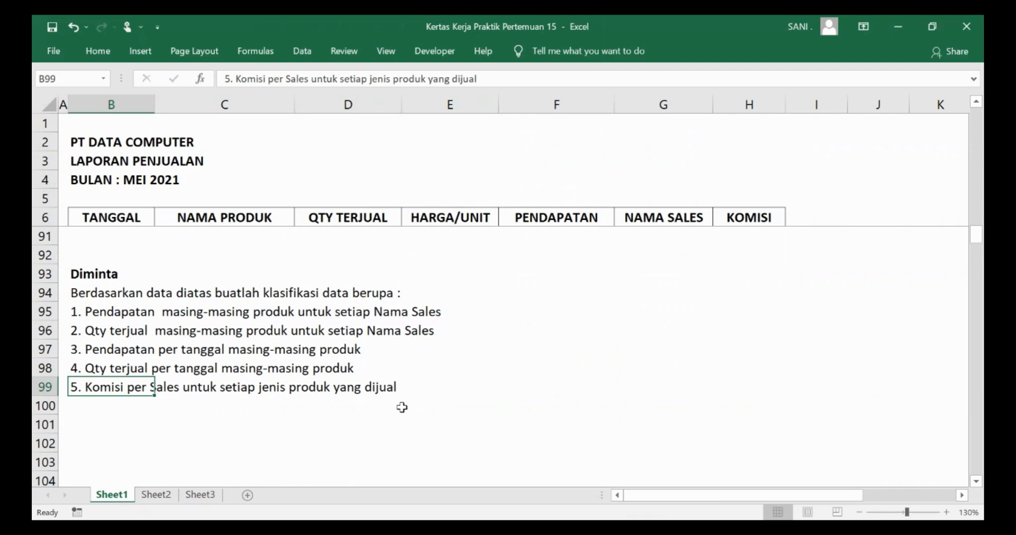
scroll(624, 354, up, 3)
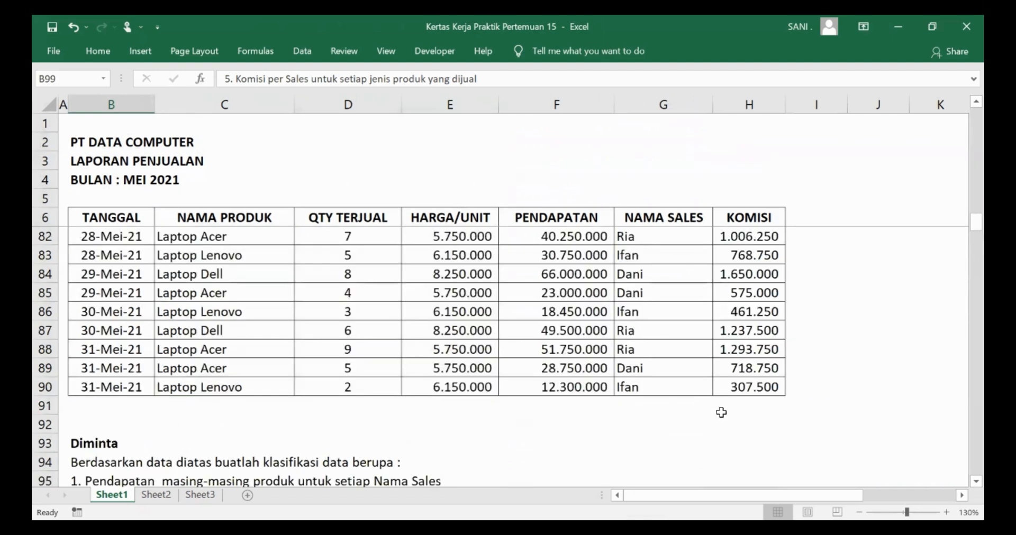
scroll(140, 55, down, 3)
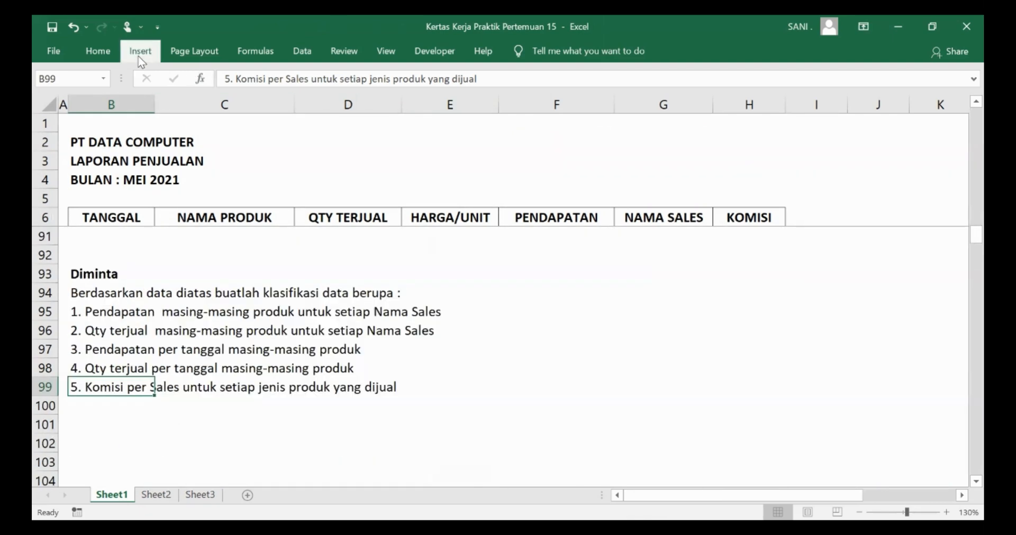
Start a fifth PivotTable with Sheet1!$B$6:$H$90 as the source range
click(140, 53)
click(62, 90)
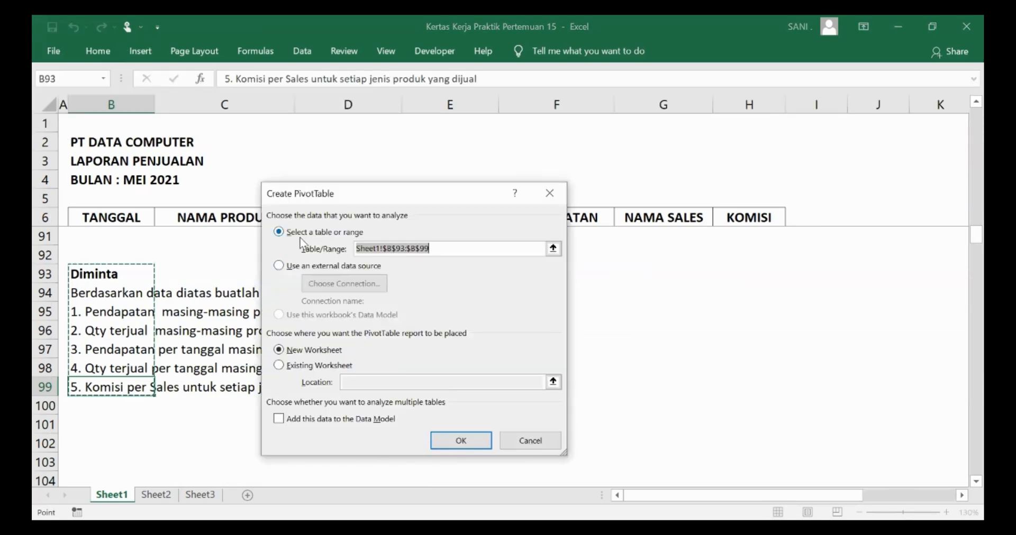
key(BackSpace)
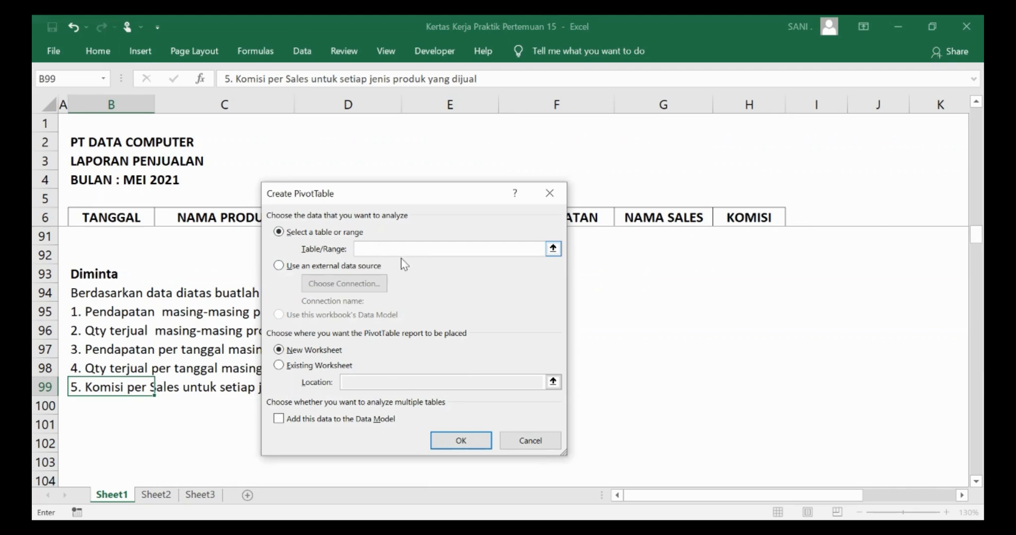
scroll(733, 291, up, 4)
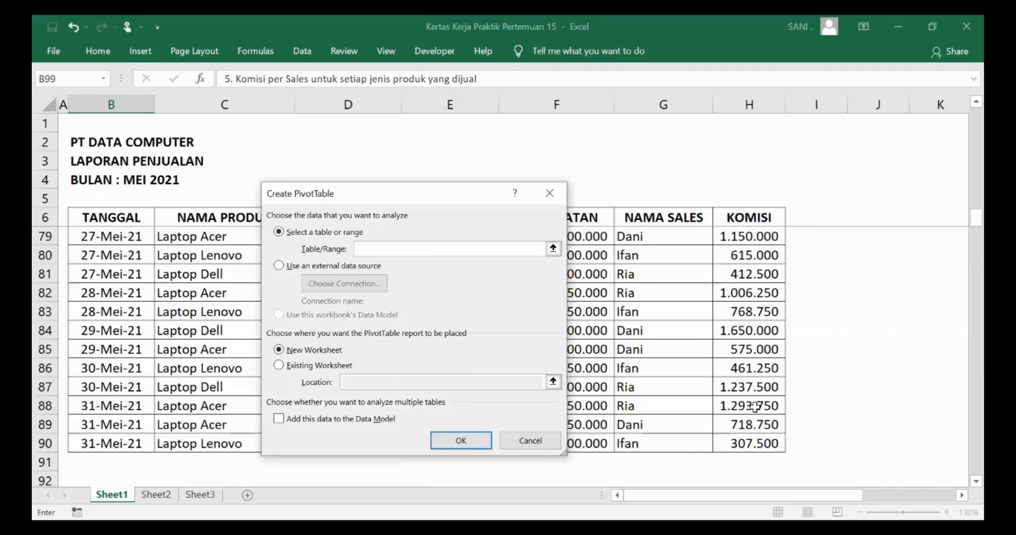
click(748, 443)
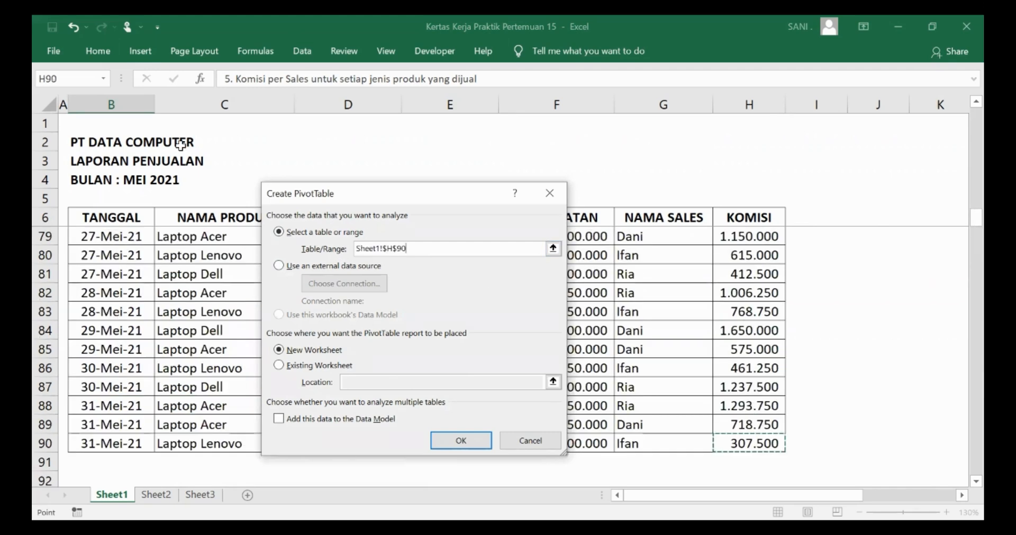
drag(159, 114, 136, 218)
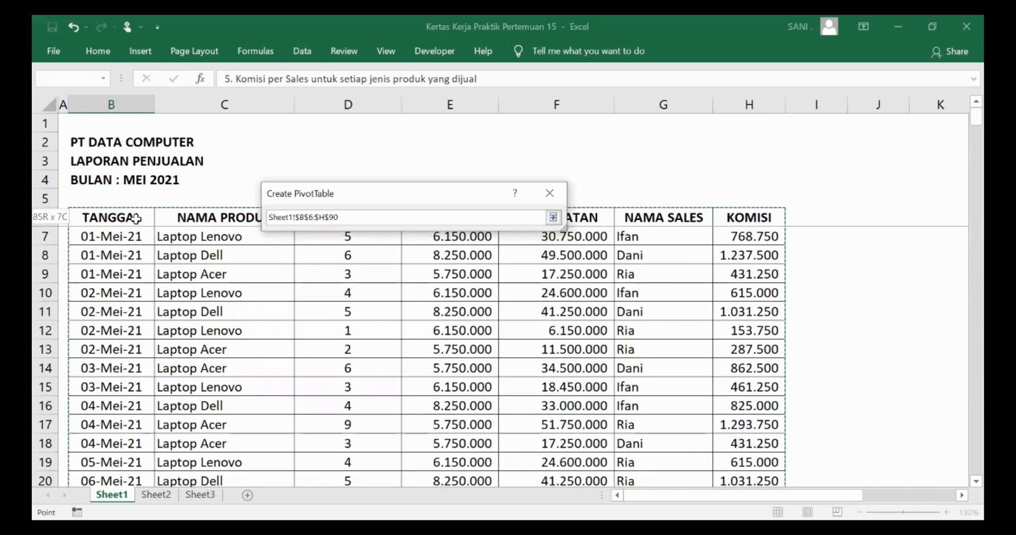
key(Return)
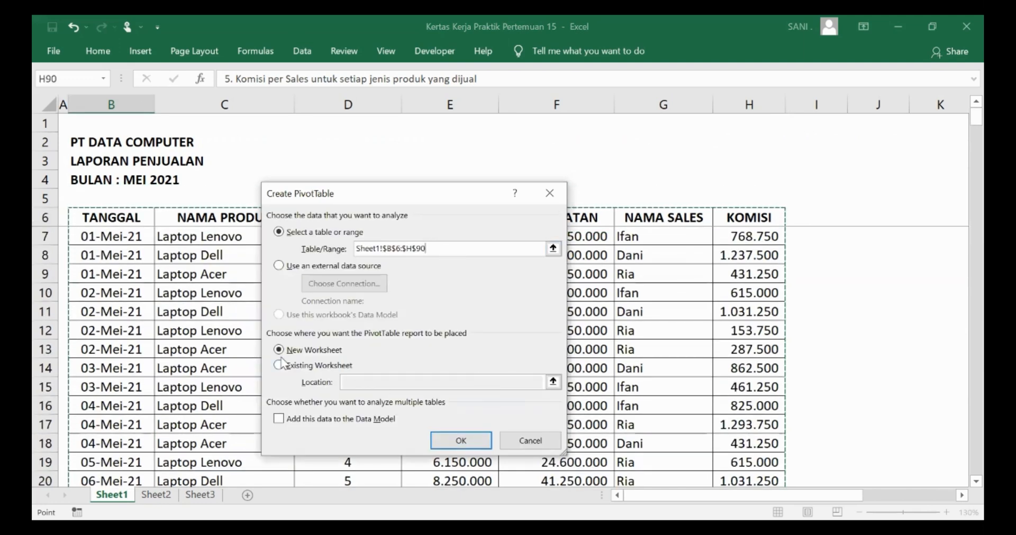
Set the fifth PivotTable's location to cell B94 on the existing Sheet2 and create it
click(298, 367)
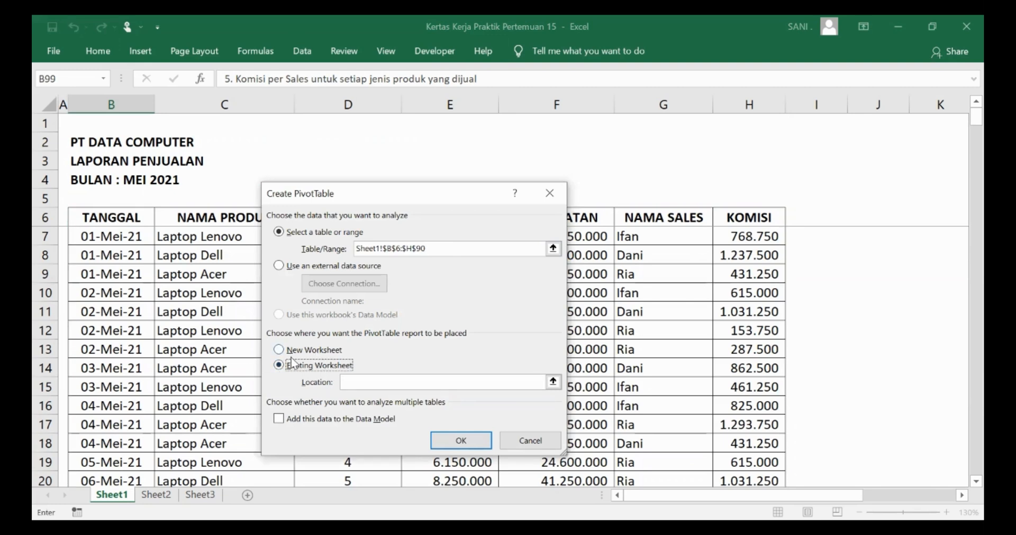
click(376, 381)
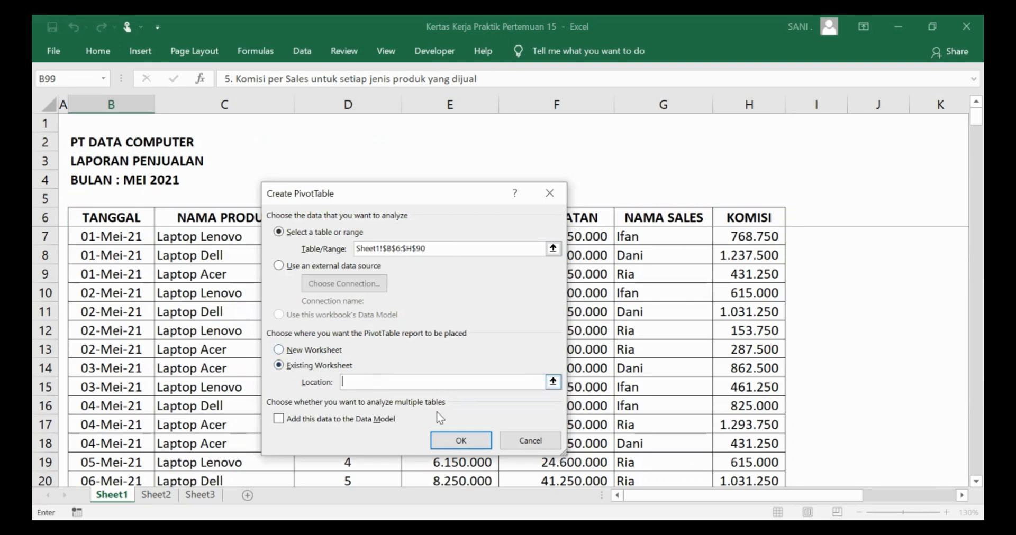
click(552, 381)
scroll(141, 400, down, 6)
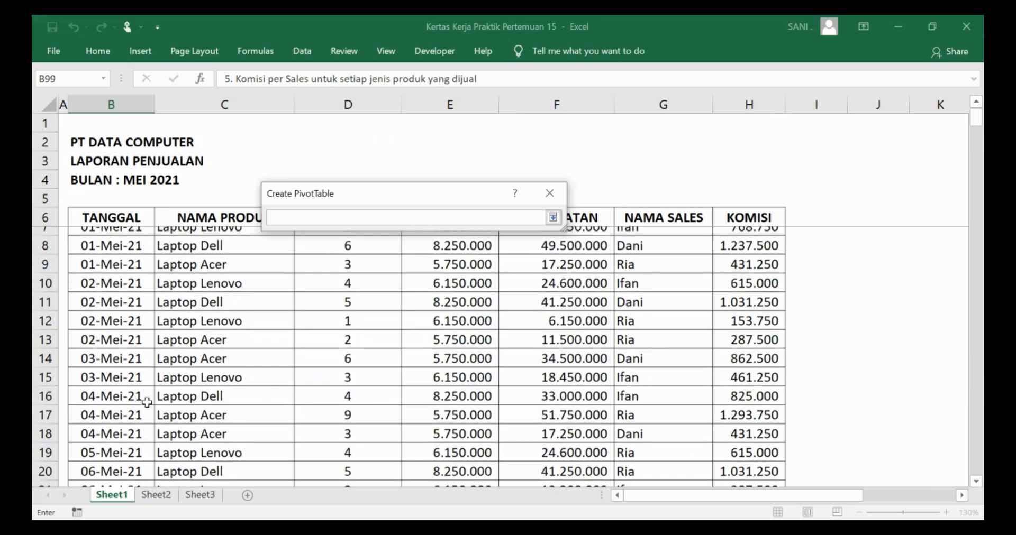
click(156, 496)
scroll(164, 259, up, 1)
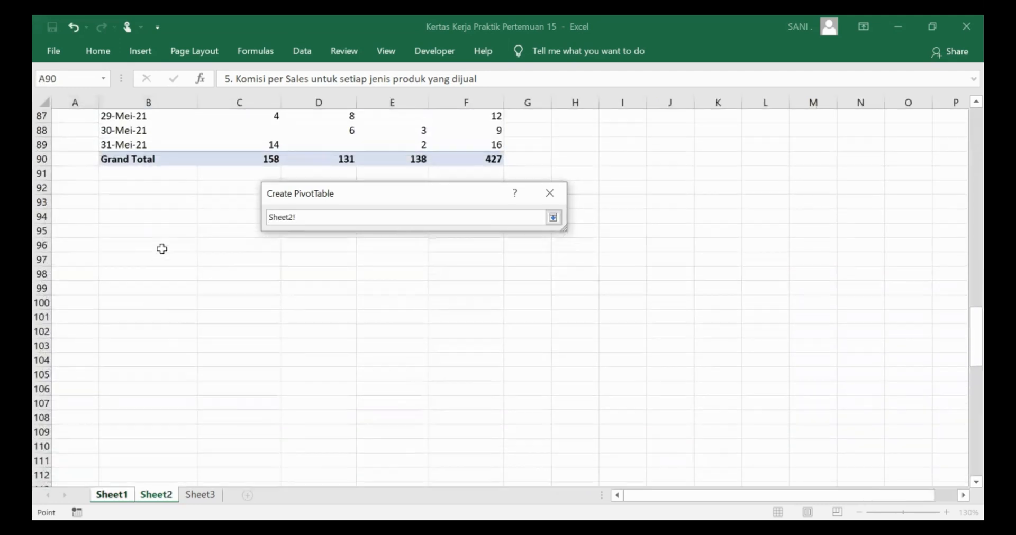
click(138, 222)
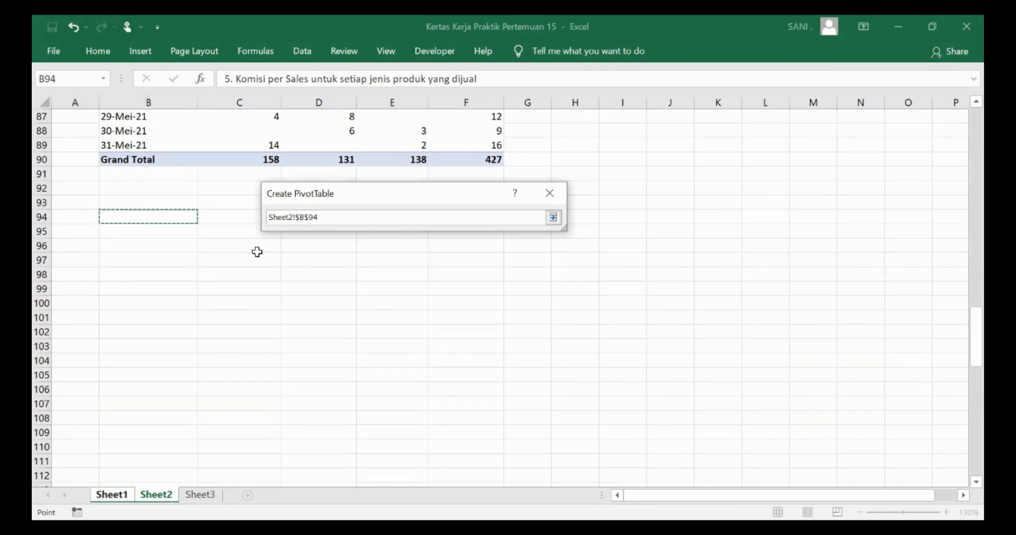
key(Return)
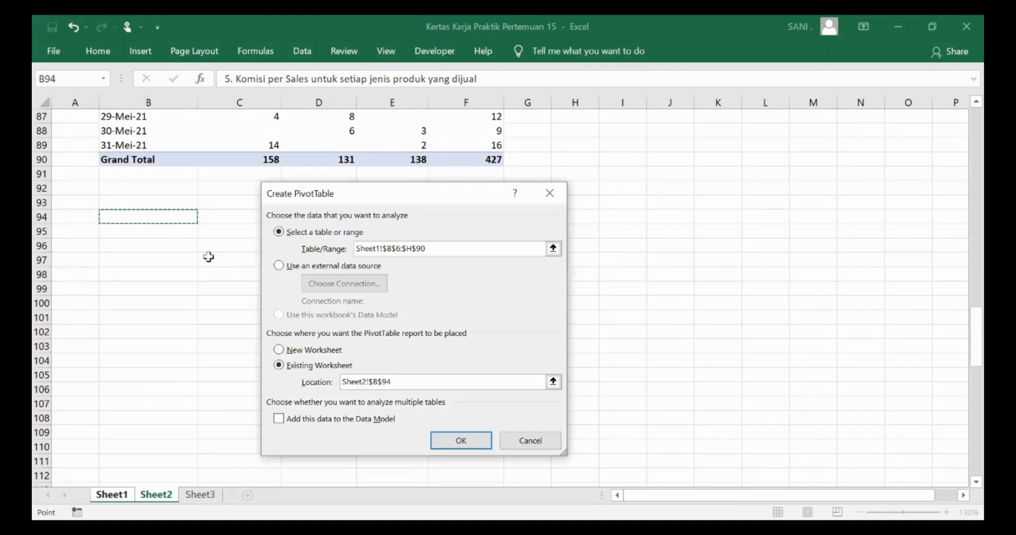
key(Return)
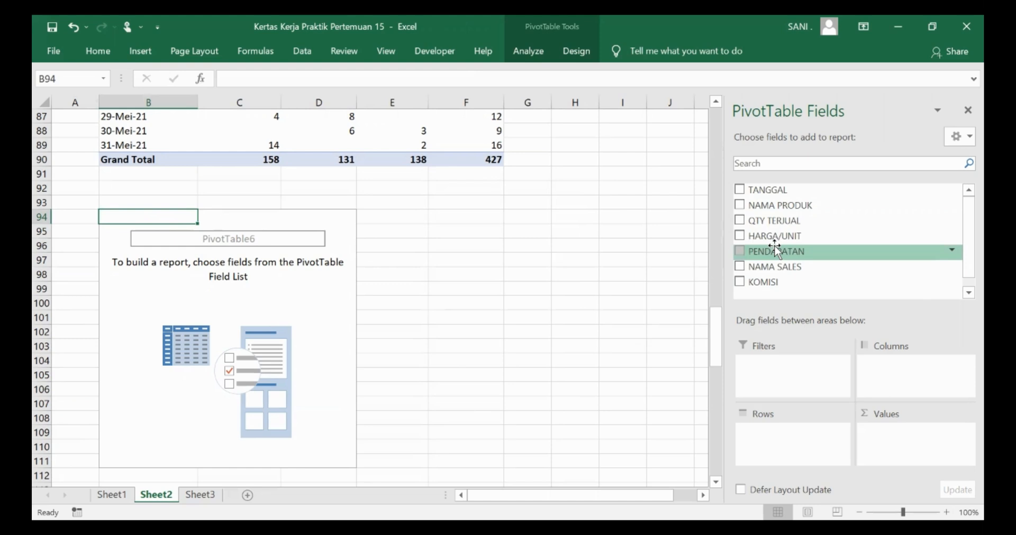
Lay out the PivotTable at B94 with NAMA SALES as rows, NAMA PRODUK as columns and the sum of KOMISI as values, and close the field list
click(740, 266)
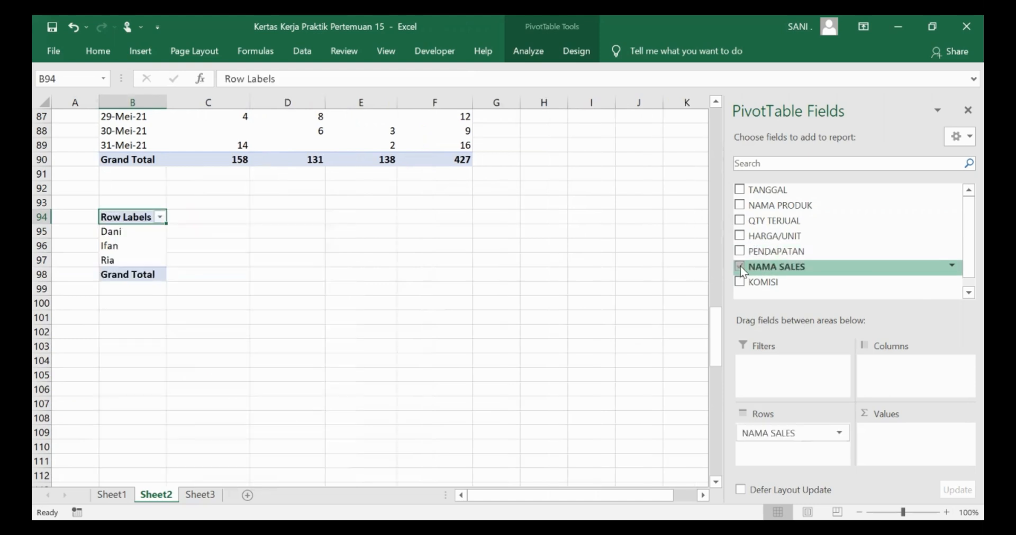
click(738, 206)
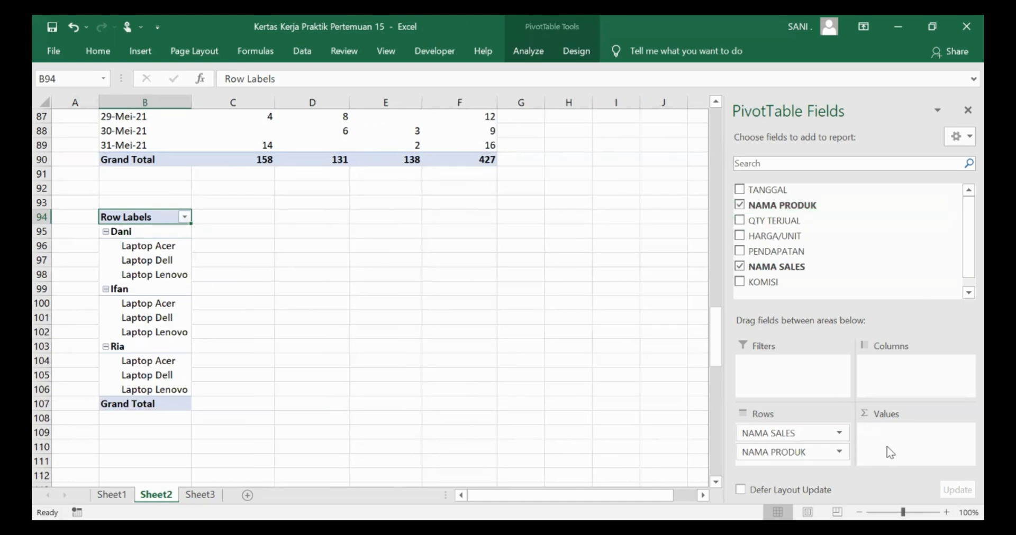
click(740, 282)
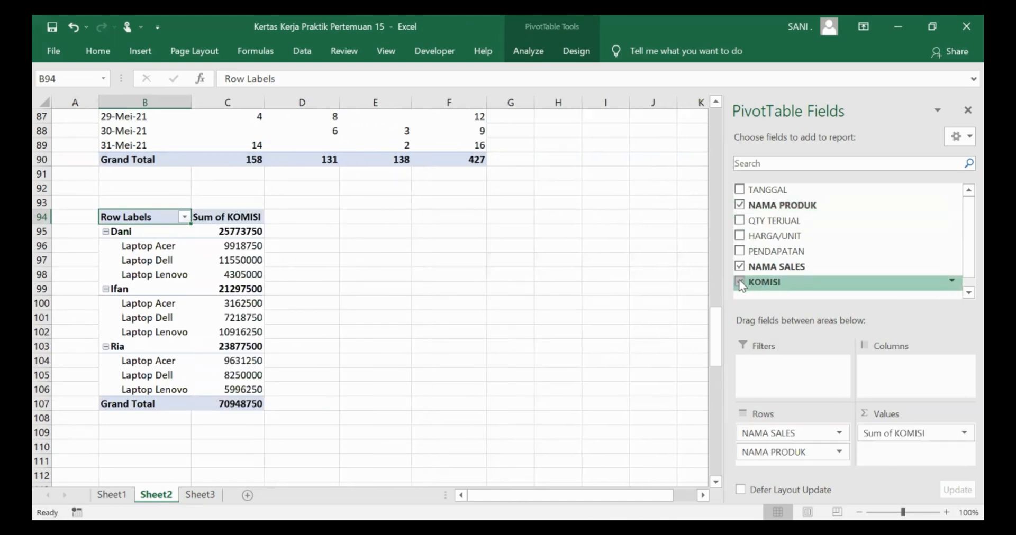
click(794, 453)
drag(793, 460, 902, 365)
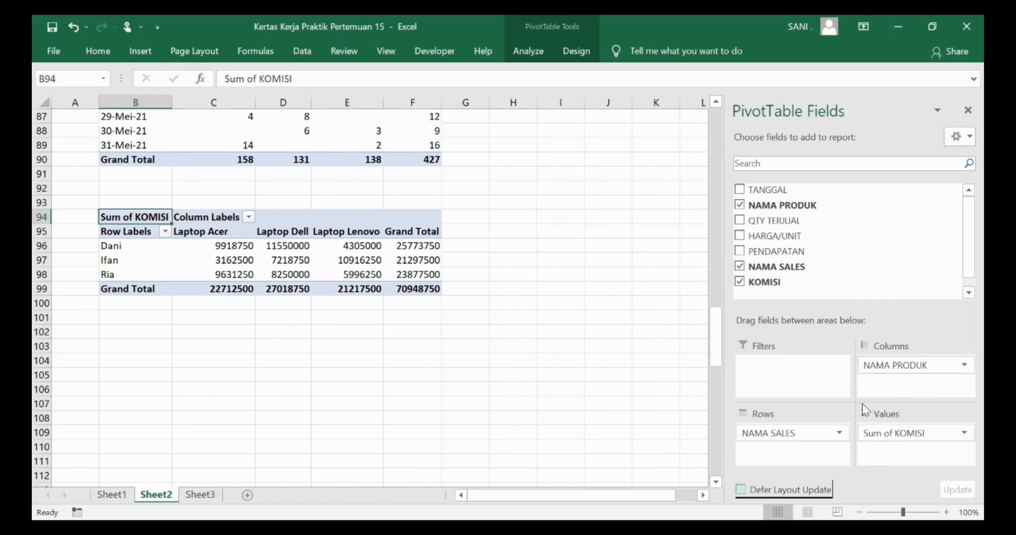
click(966, 112)
Format the commission values in C96:F99 with thousands separators and no decimals
drag(233, 247, 417, 289)
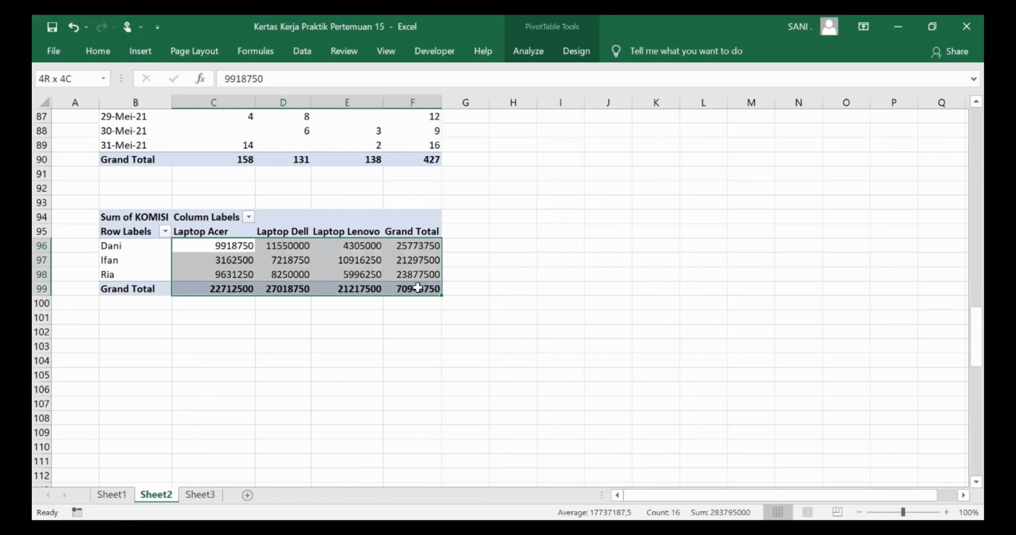
click(99, 51)
click(522, 101)
click(562, 102)
click(561, 102)
click(607, 325)
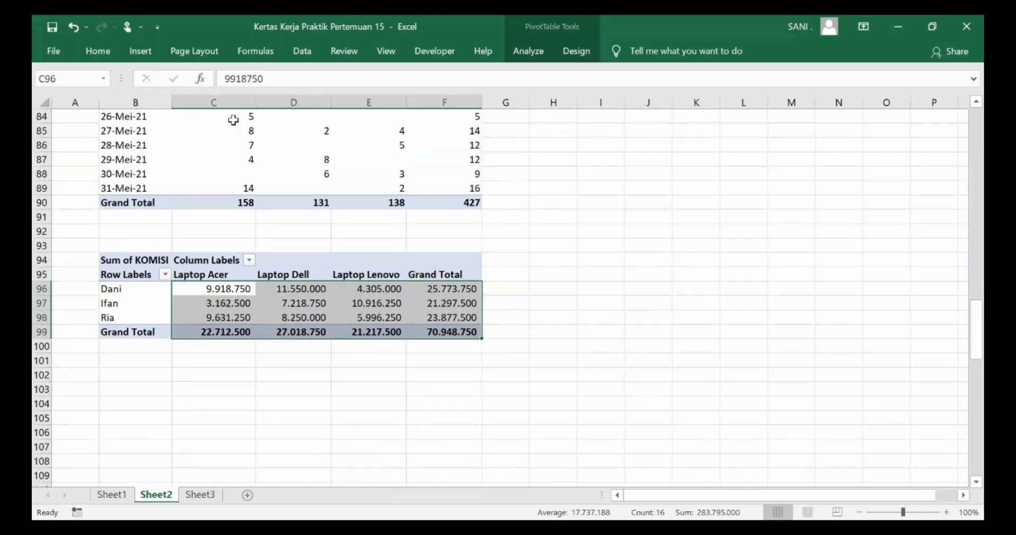
Auto-fit the widths of columns C to F on Sheet2 after formatting the commission values
click(233, 101)
shift+click(463, 102)
double_click(483, 101)
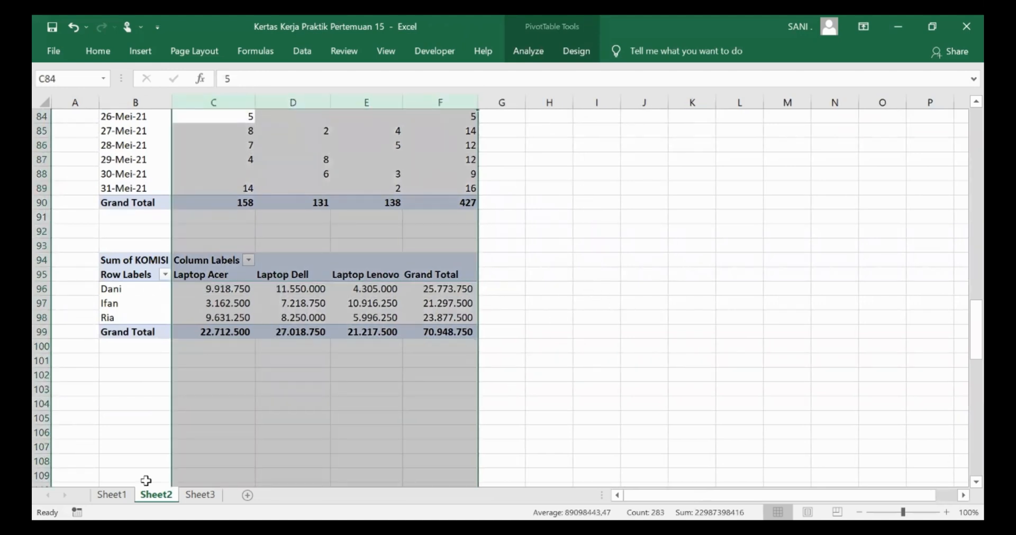
Review the finished PivotTables on Sheet2 from the commission table up to the first revenue table
scroll(449, 377, up, 6)
scroll(449, 376, up, 8)
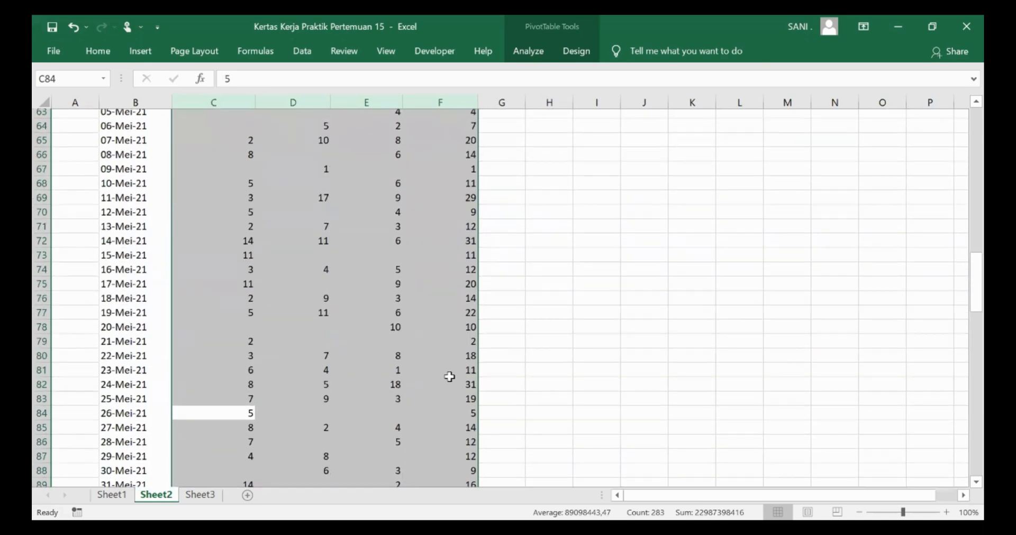
scroll(566, 321, up, 14)
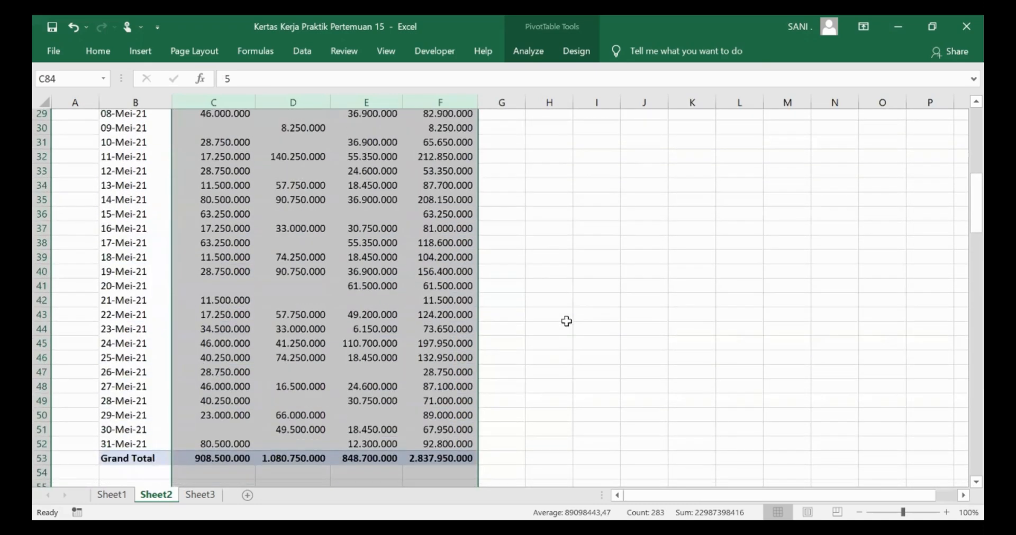
click(574, 305)
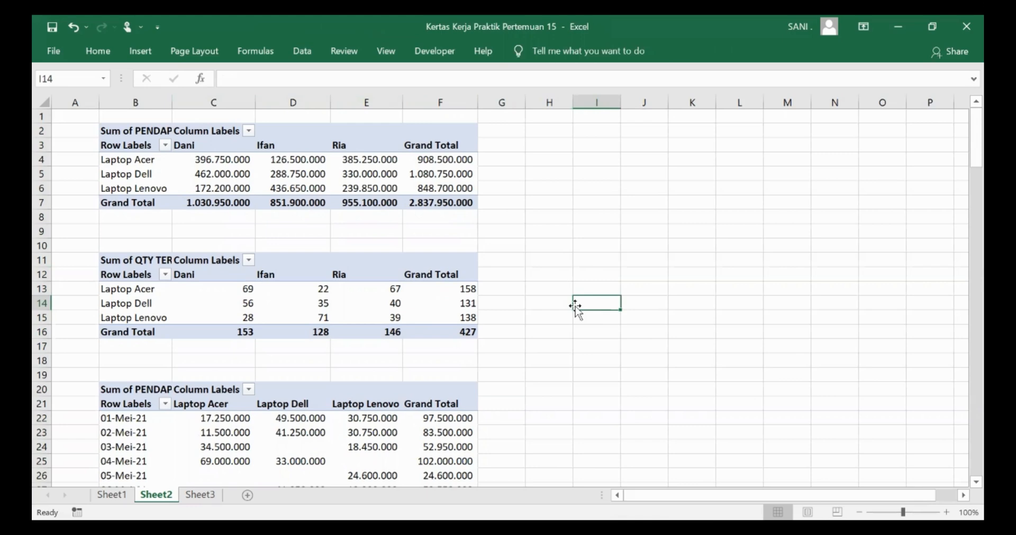
scroll(516, 332, down, 2)
scroll(516, 332, down, 2)
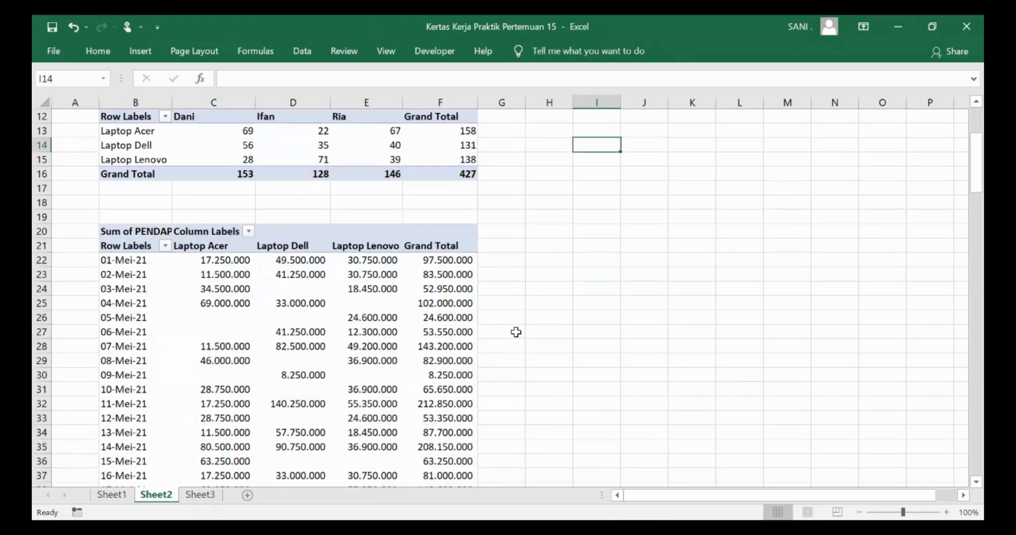